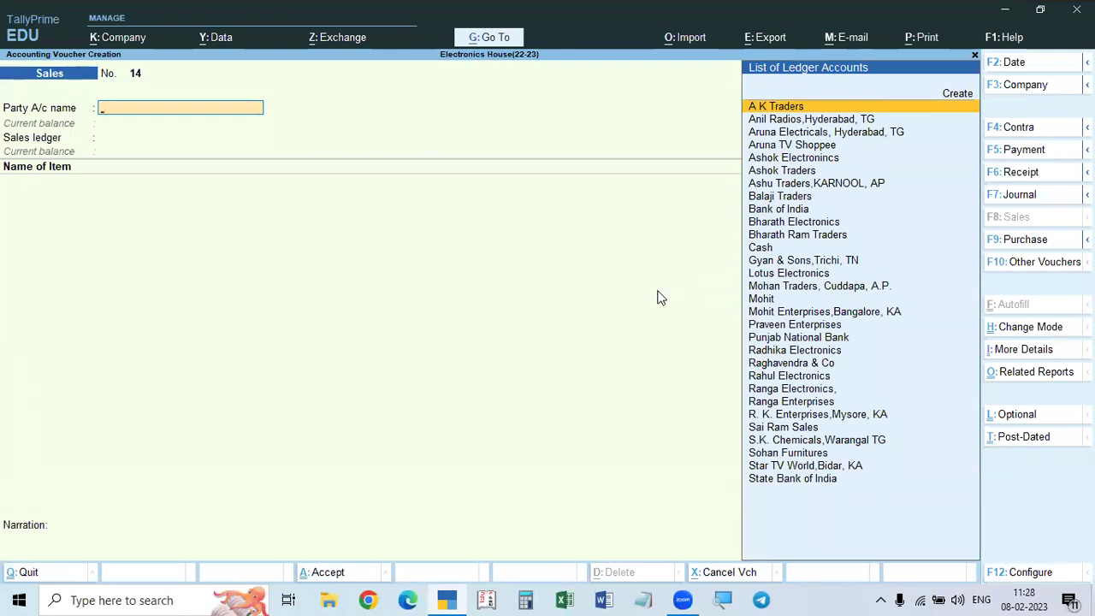
type("Ca")
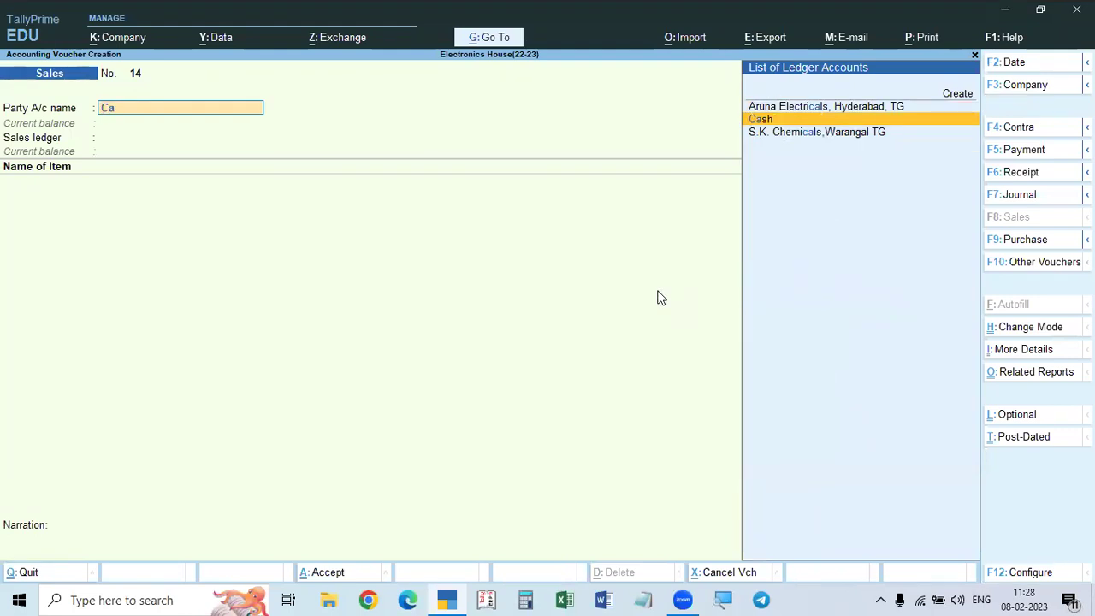
key("BackSpace")
key("BackSpace")
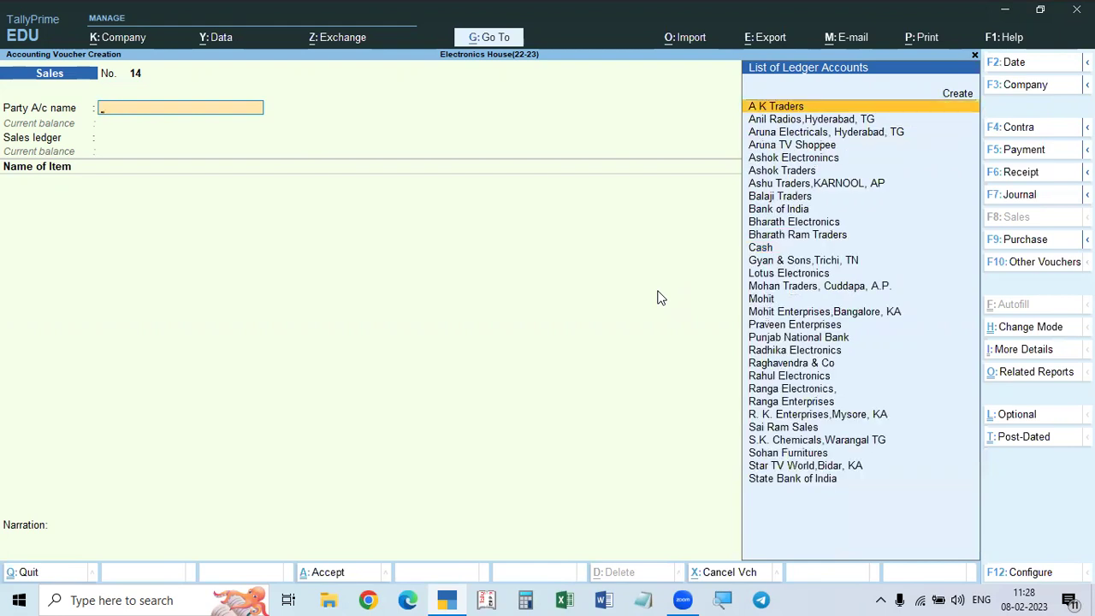
Create a party ledger named Vasu Electronics under the Sundry Debtors group from within the sales voucher
key("ctrl")
key("alt+c")
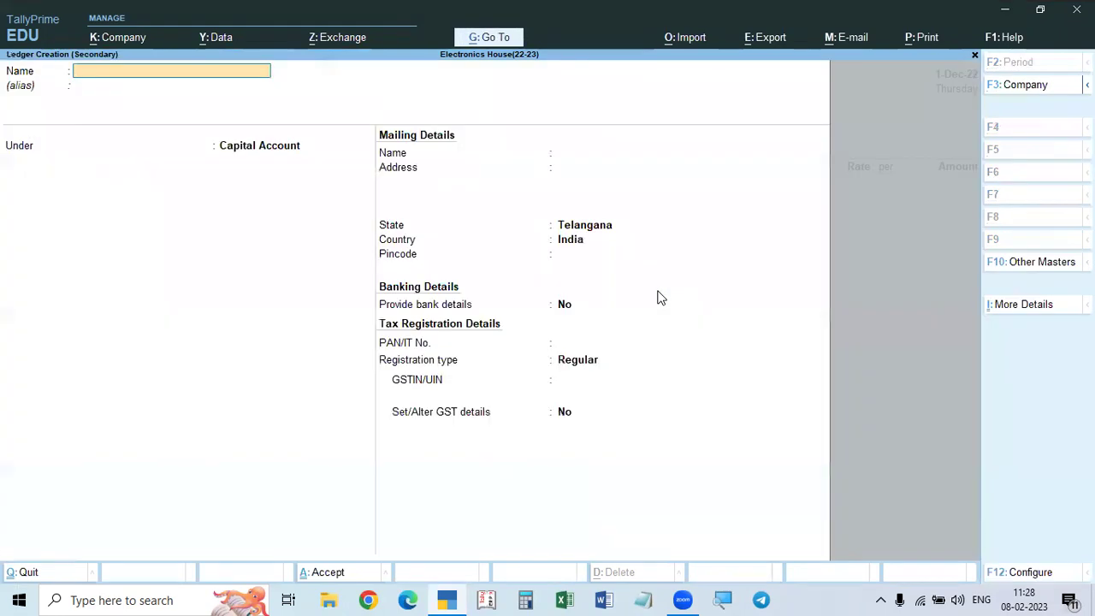
type("Vasu")
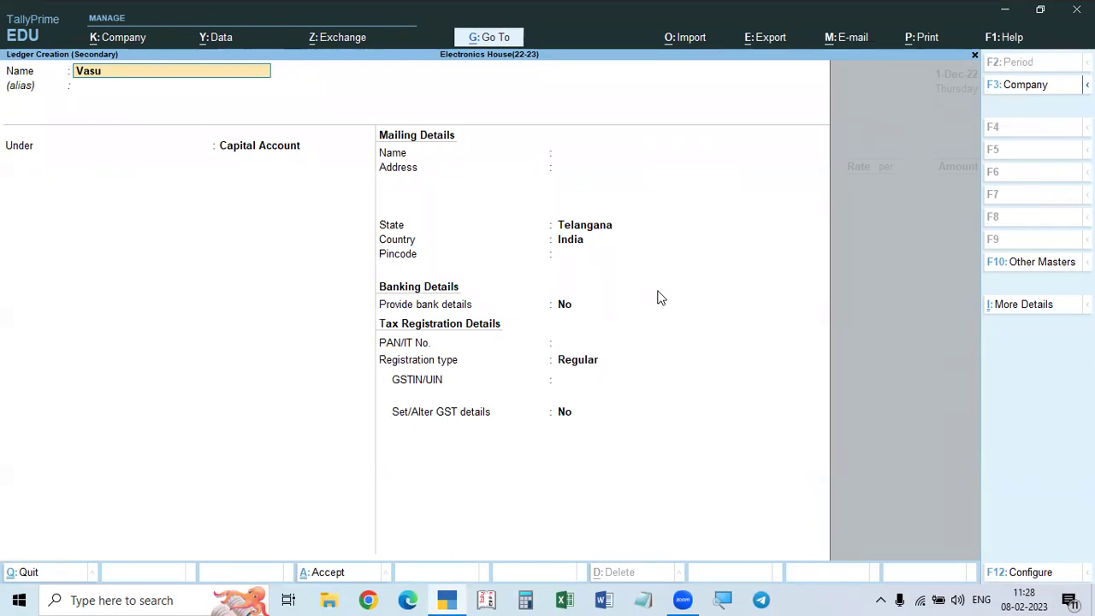
type(" Clectronics")
key("Return")
key("Return")
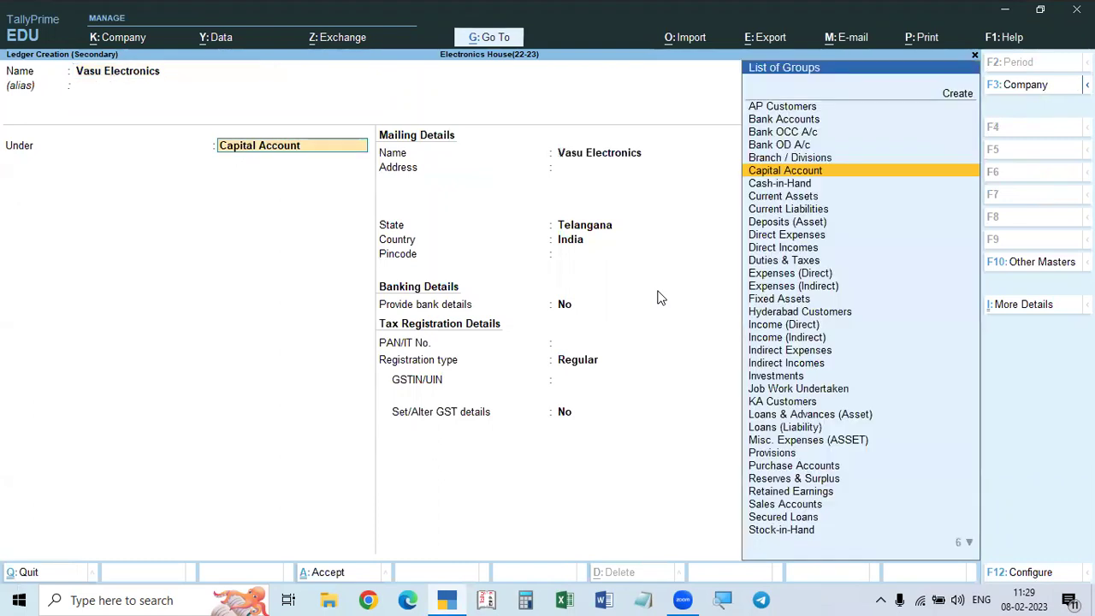
type("Sund")
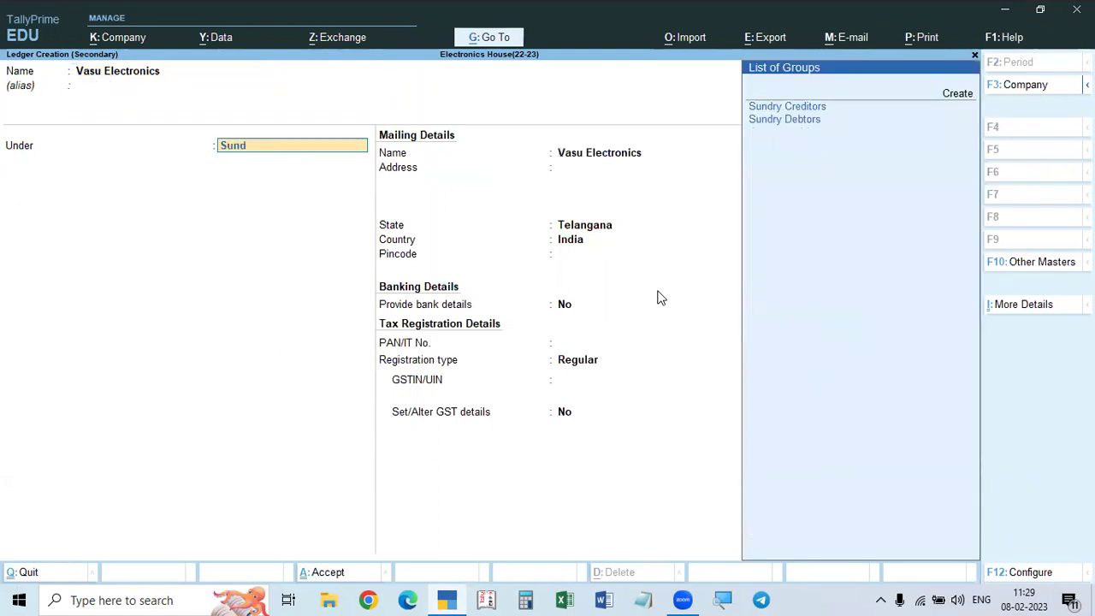
key("Down")
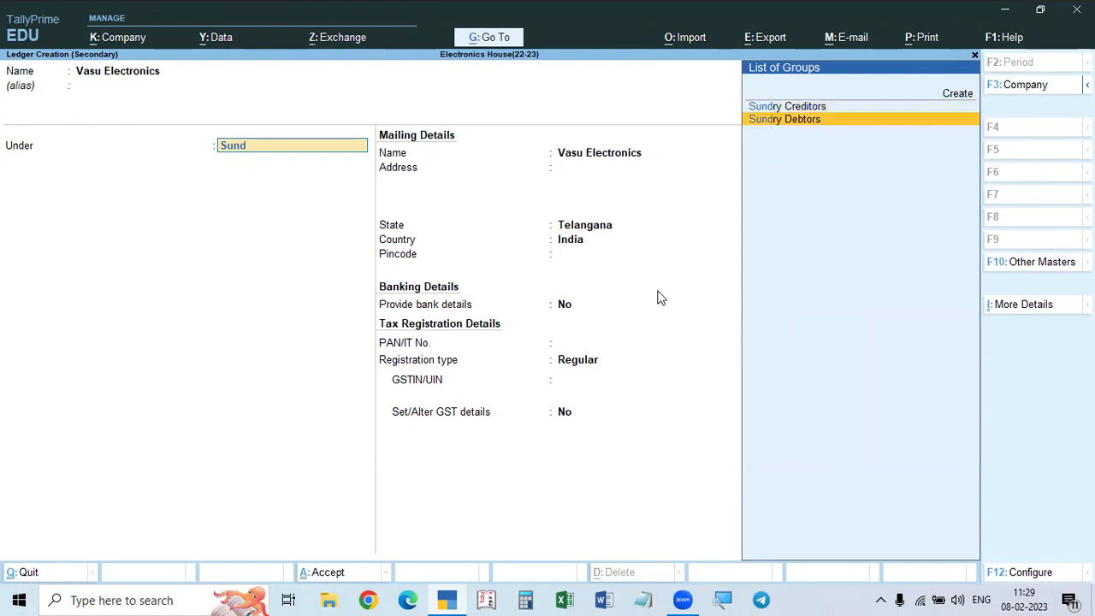
key("Return")
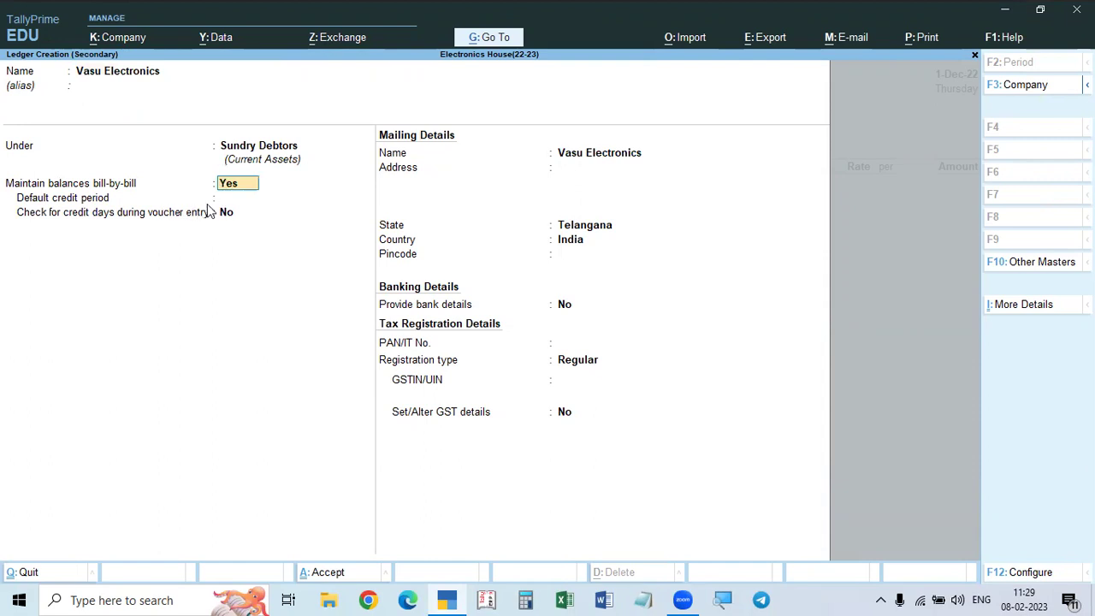
Keep bill-by-bill balances on, set the default credit period to 30 days without credit-day checking, and save the ledger
key("Return")
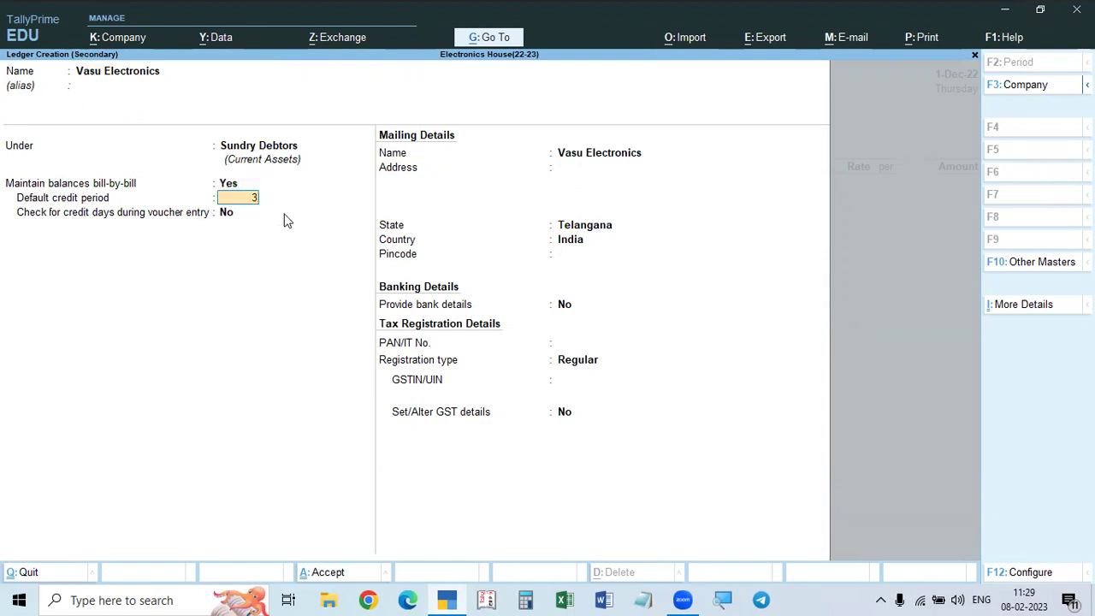
key("Return")
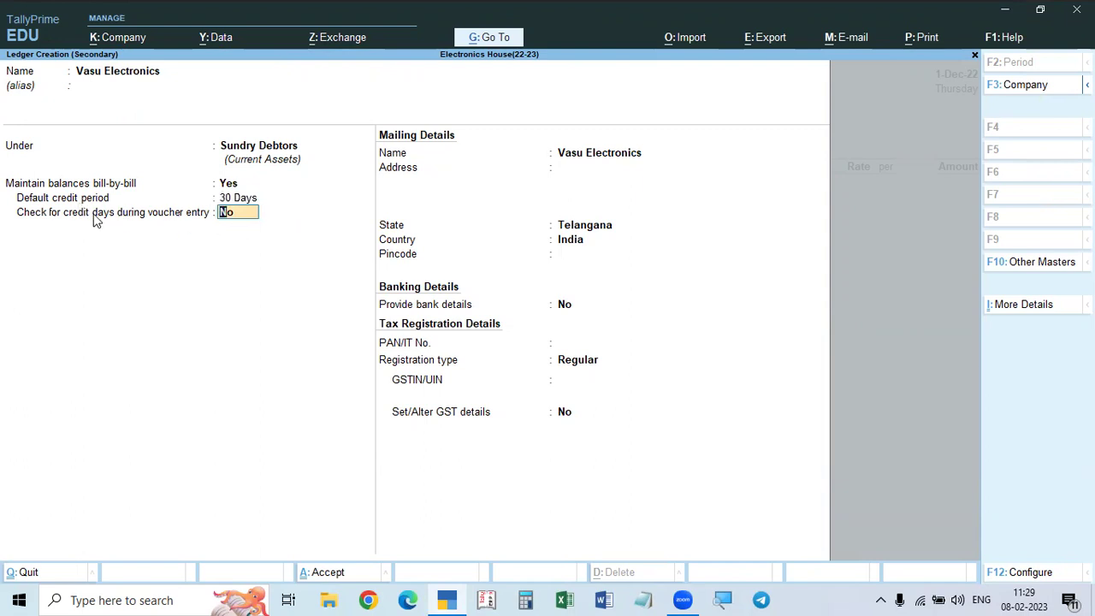
key("Return")
key("Return")
key("ctrl+a")
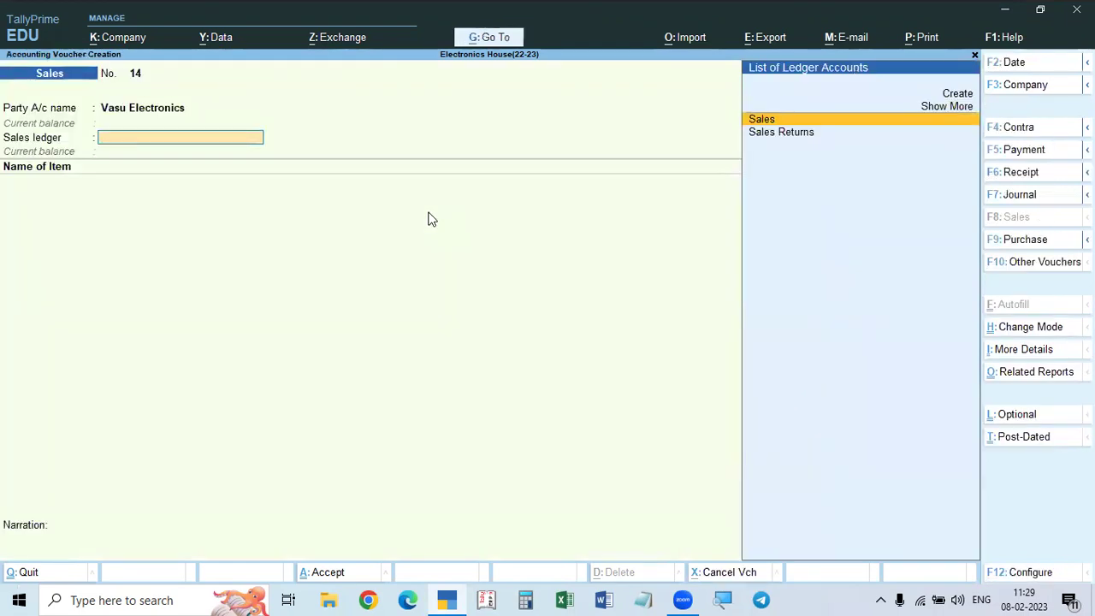
Choose the Sales ledger with tax classification Not Applicable and add Sony TV 20" as the voucher's item
key("Return")
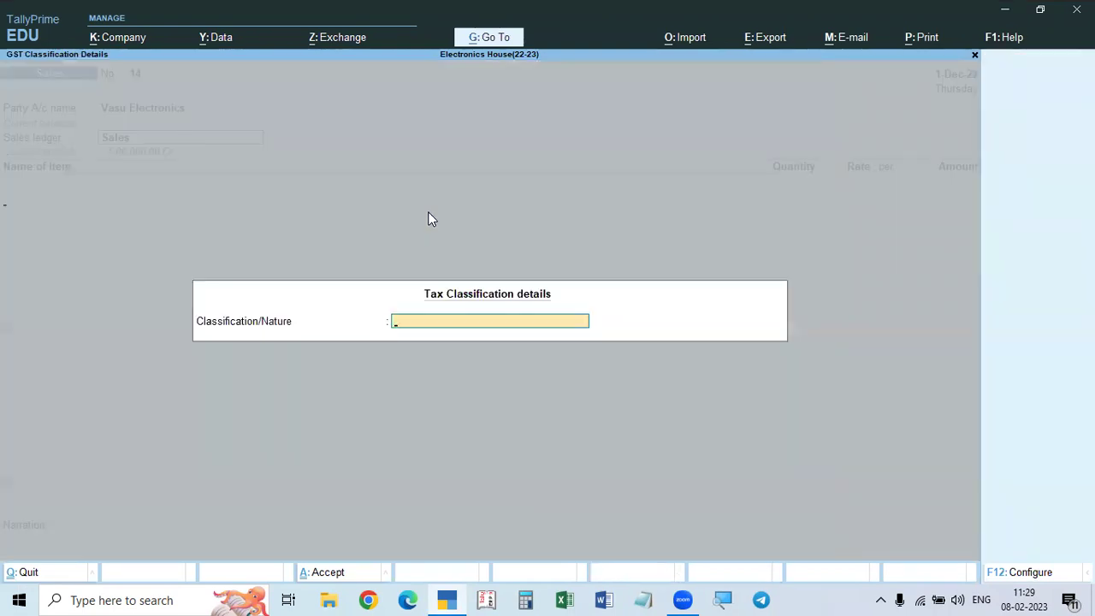
key("Return")
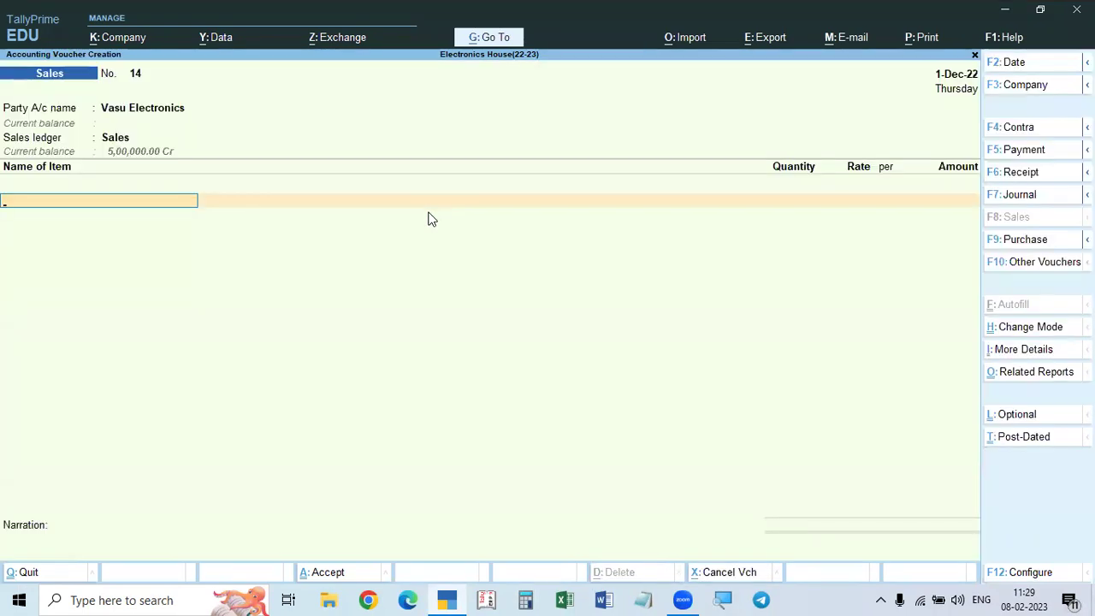
type("Son")
key("Down")
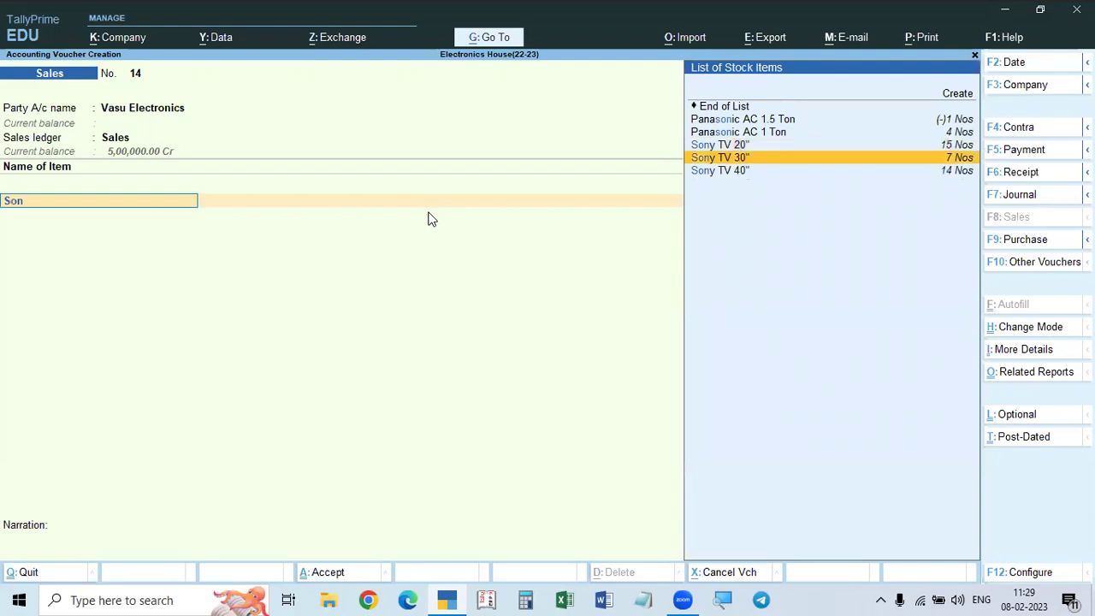
key("Return")
Allocate 1 Nos of Sony TV 20" from Godown 1 at a rate of 25,000 per Nos
type("1")
key("Return")
type("25,000")
key("Return")
key("Return")
key("Return")
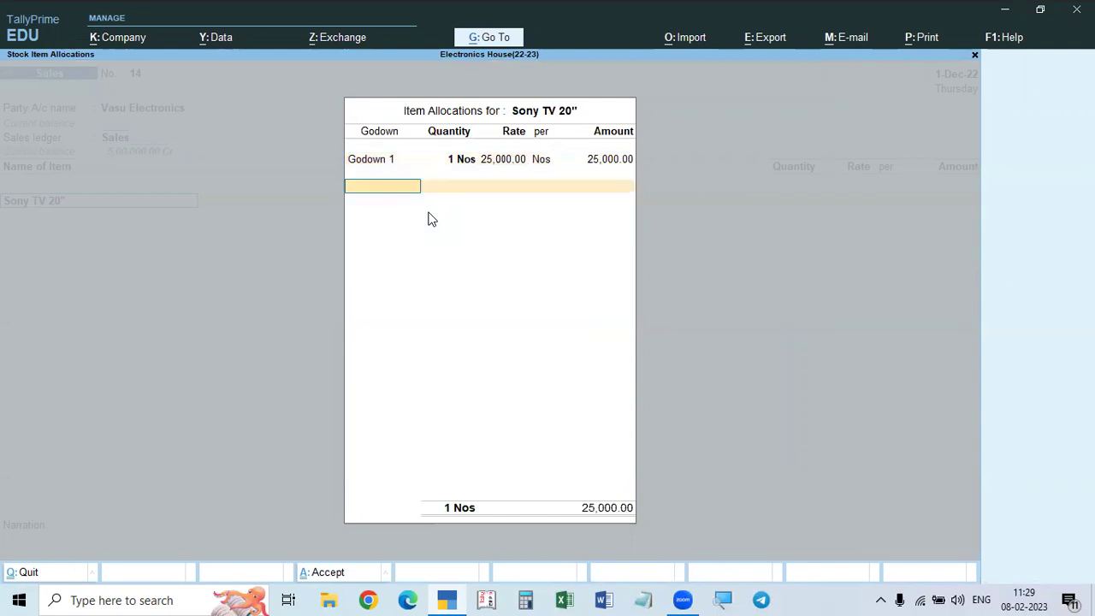
key("Return")
key("Return")
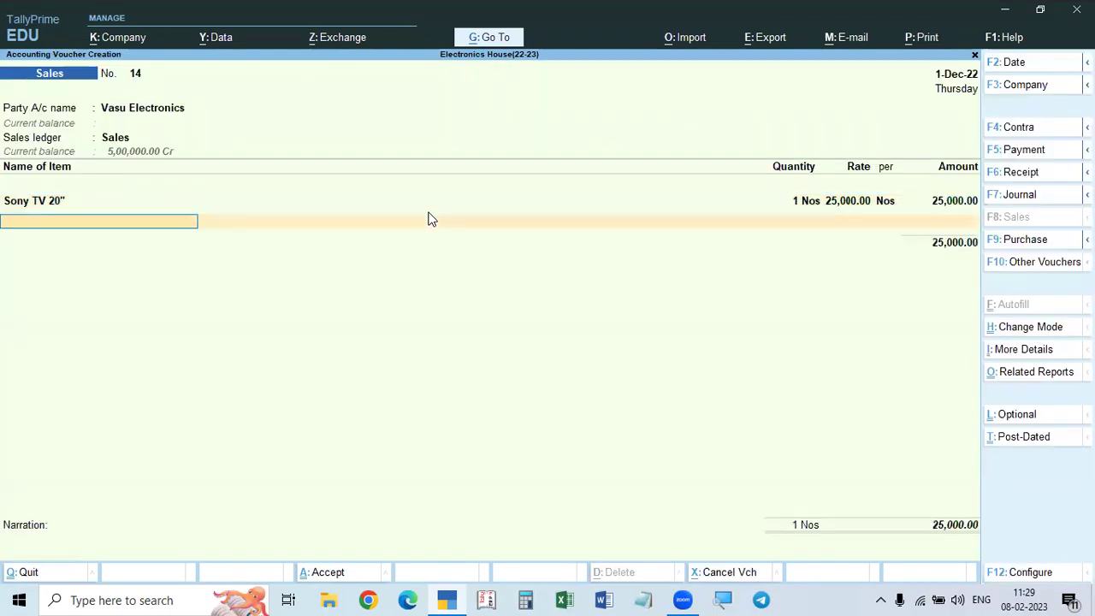
End the item list and record the bill as New Ref 14 with 30 days' credit for 25,000 Dr
key("Return")
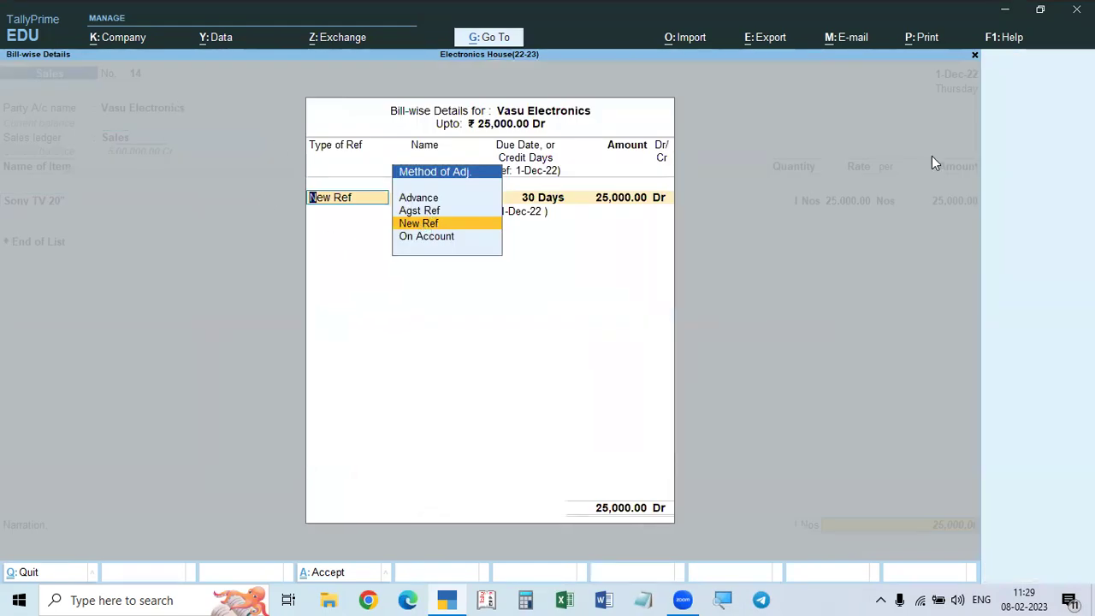
key("Return")
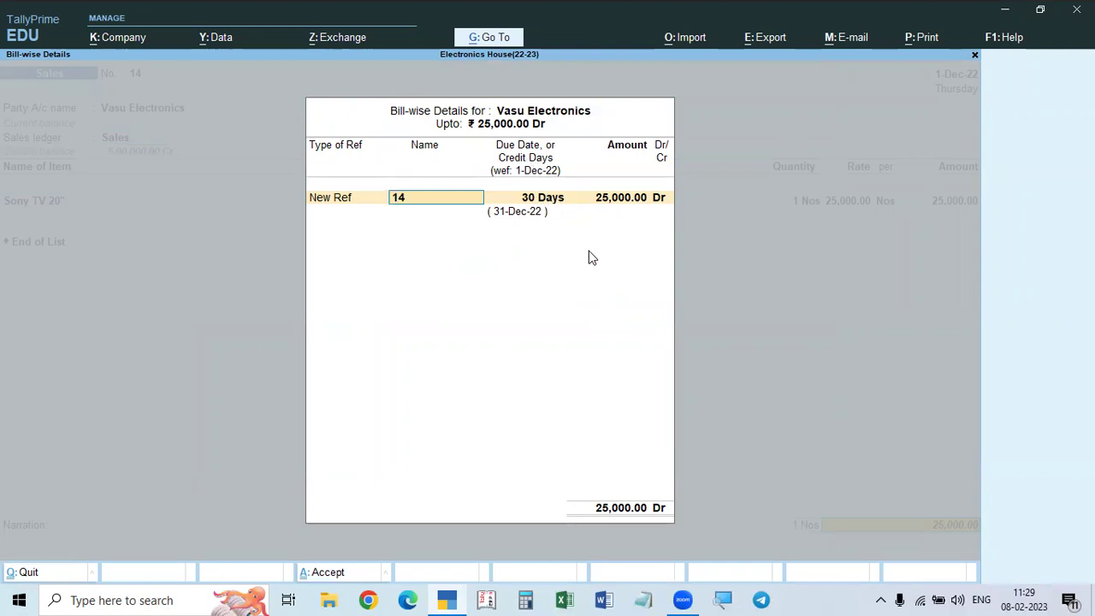
key("Return")
key("Return")
key("Return")
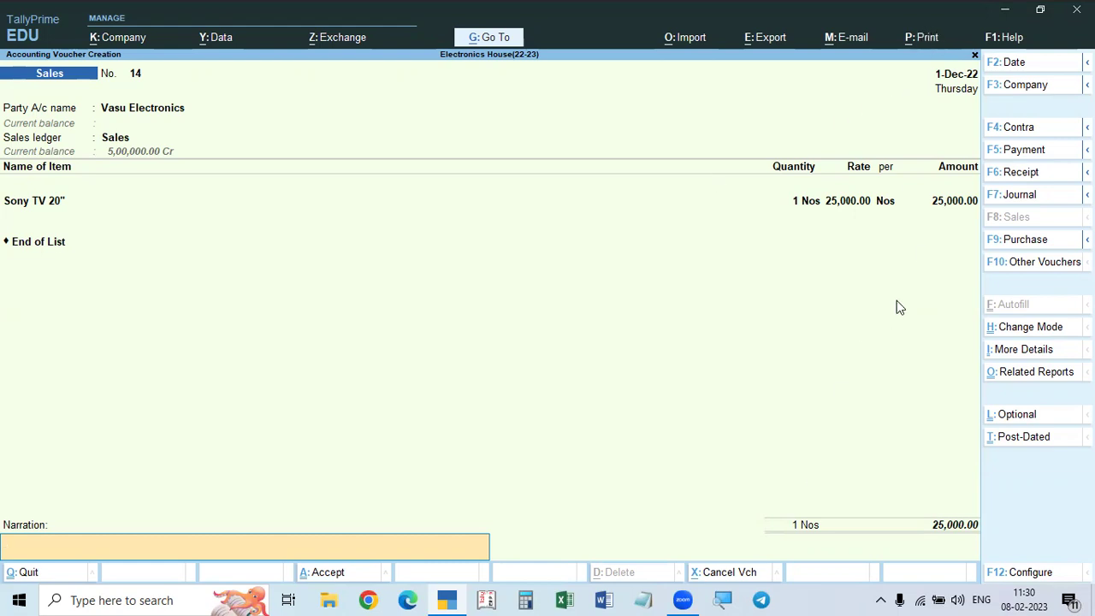
Preview the unsaved sales invoice, zoom in to examine its bill details, and close the preview
left_click(926, 43)
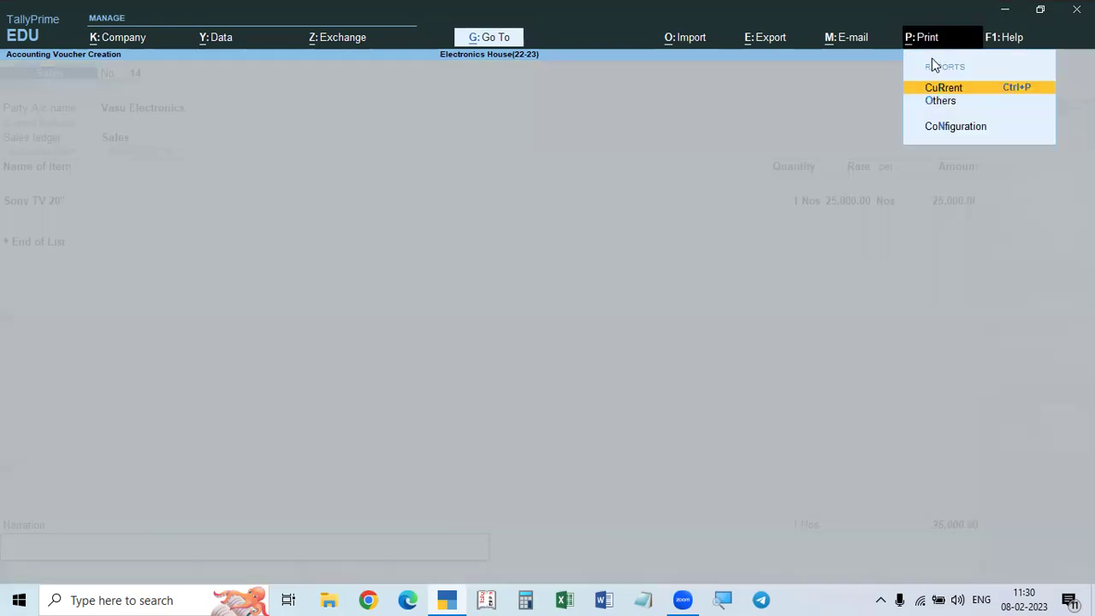
key("Escape")
key("ctrl")
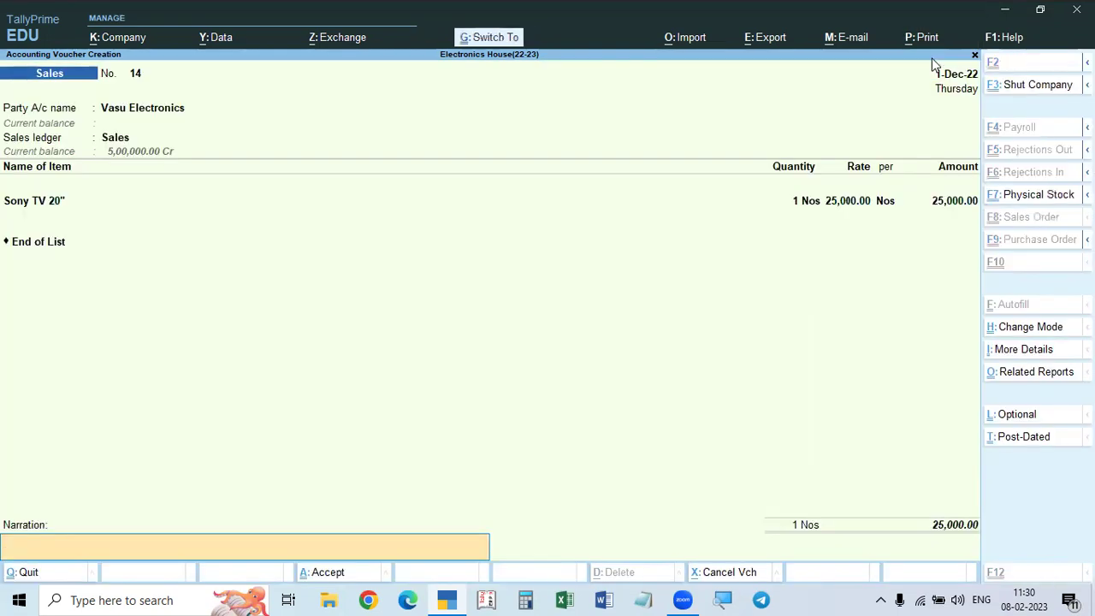
key("ctrl+p")
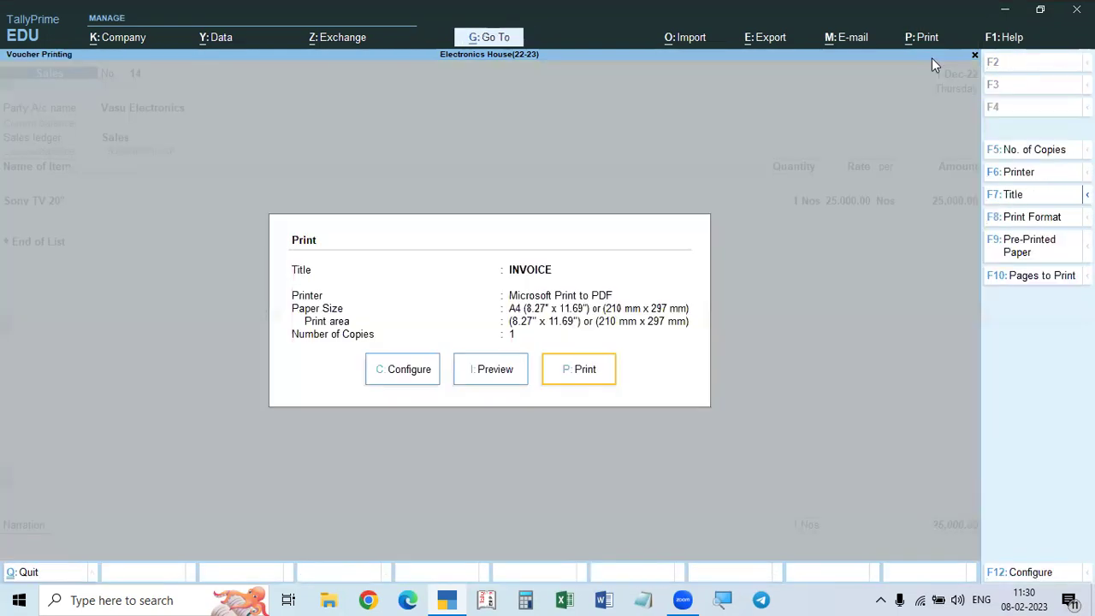
left_click(495, 377)
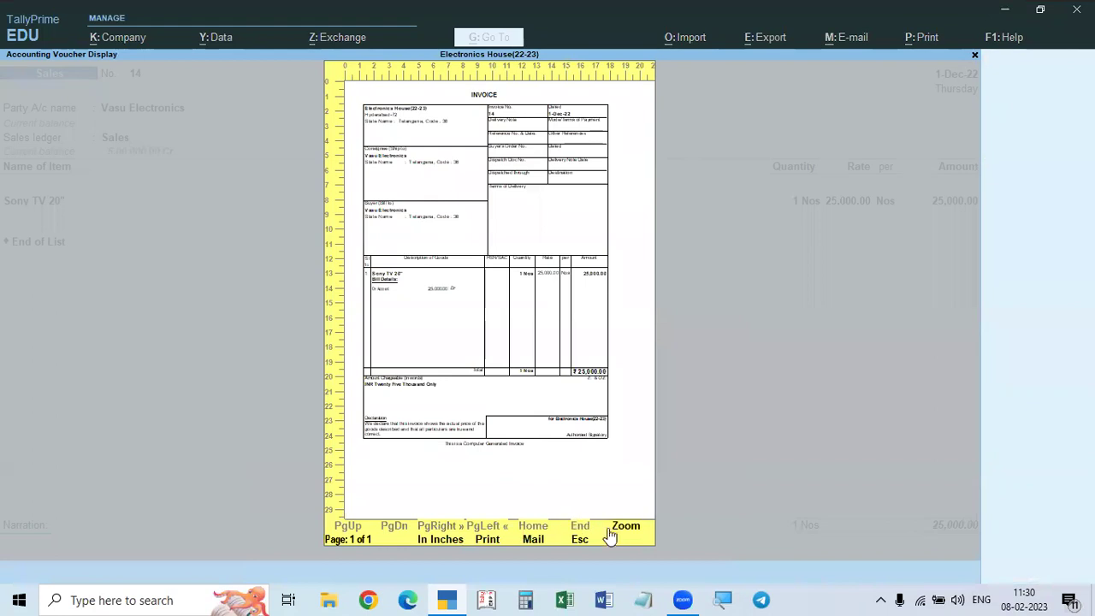
left_click(623, 527)
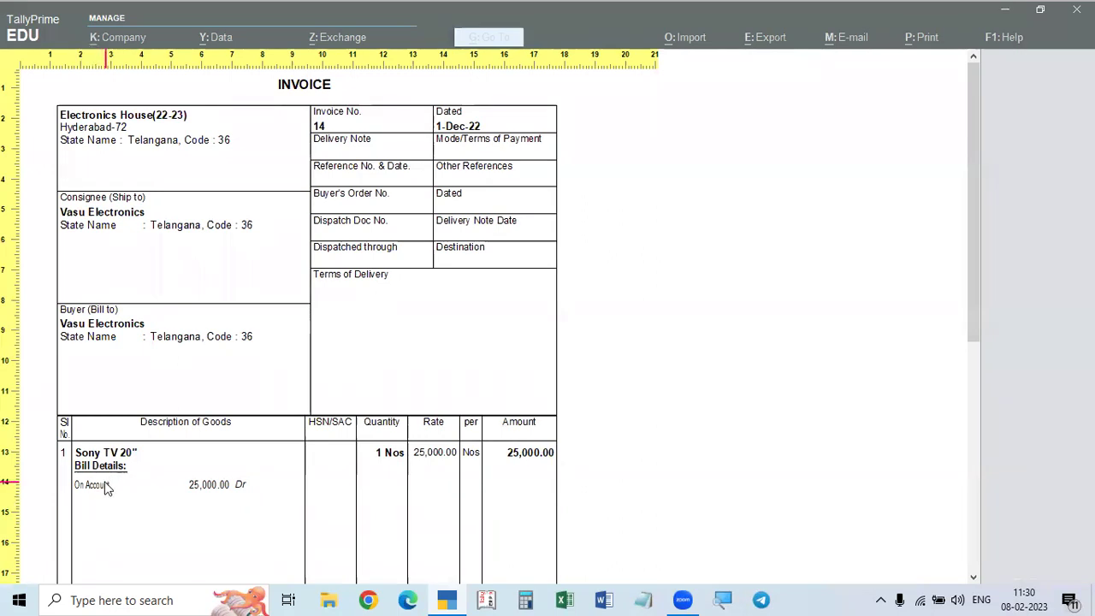
scroll(345, 384, "down", 1)
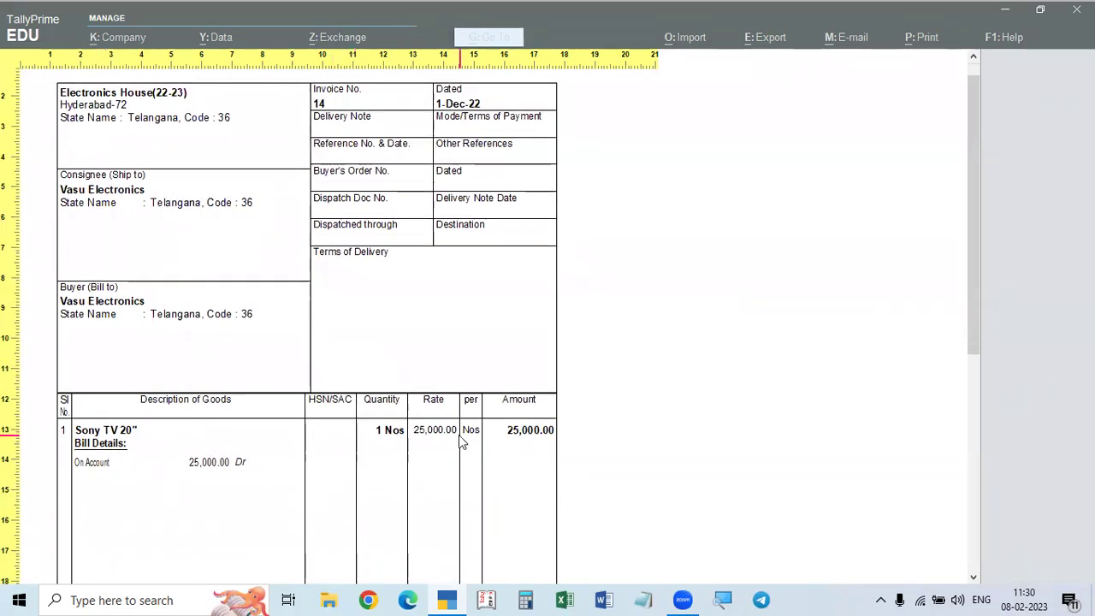
scroll(298, 183, "up", 1)
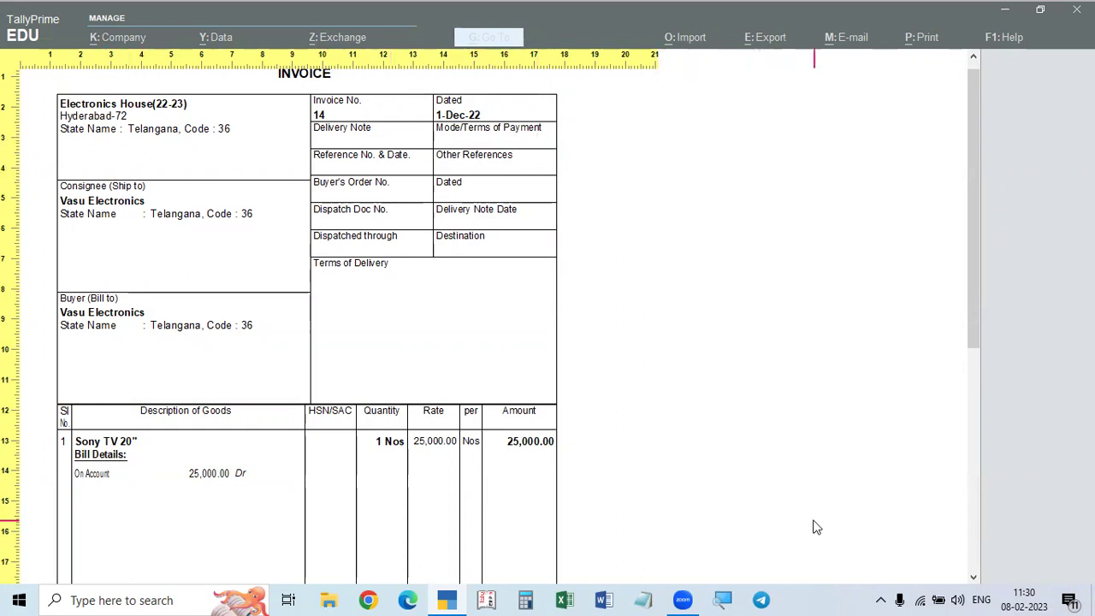
key("Escape")
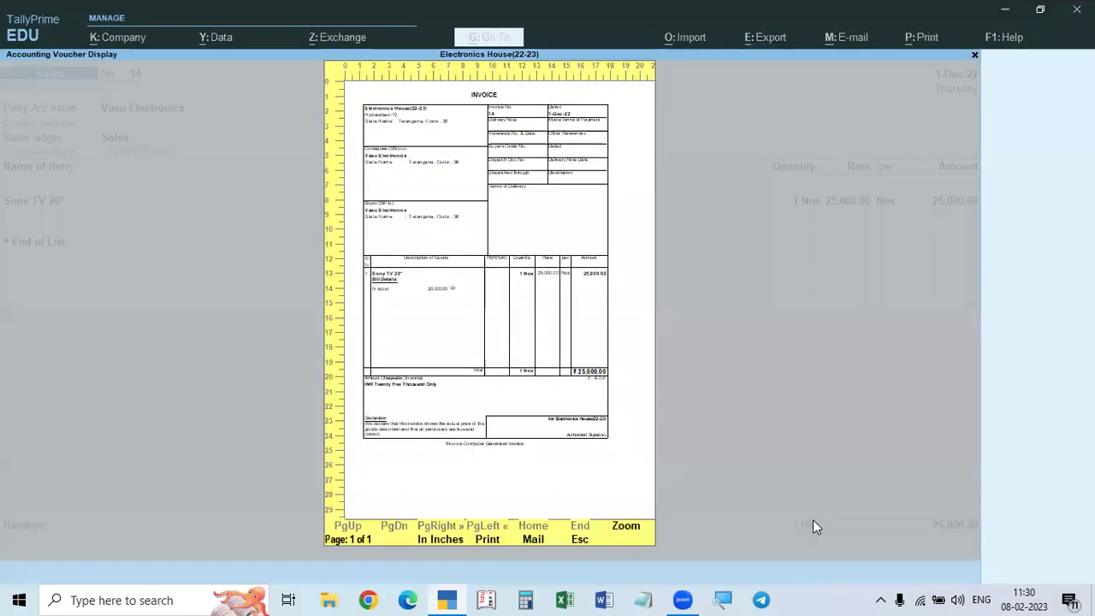
key("Escape")
key("Escape")
Accept the voucher's existing ledger, item and New Ref bill-wise entries again and save the sales voucher
key("Return")
key("Return")
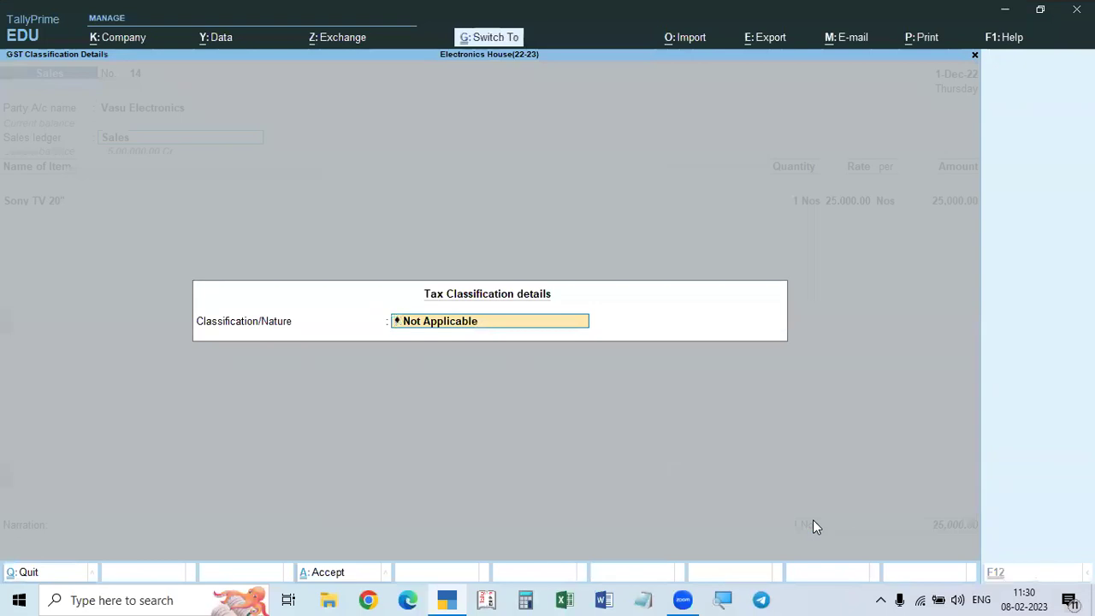
key("Return")
key("Return")
key("Return")
key("Return")
key("Return")
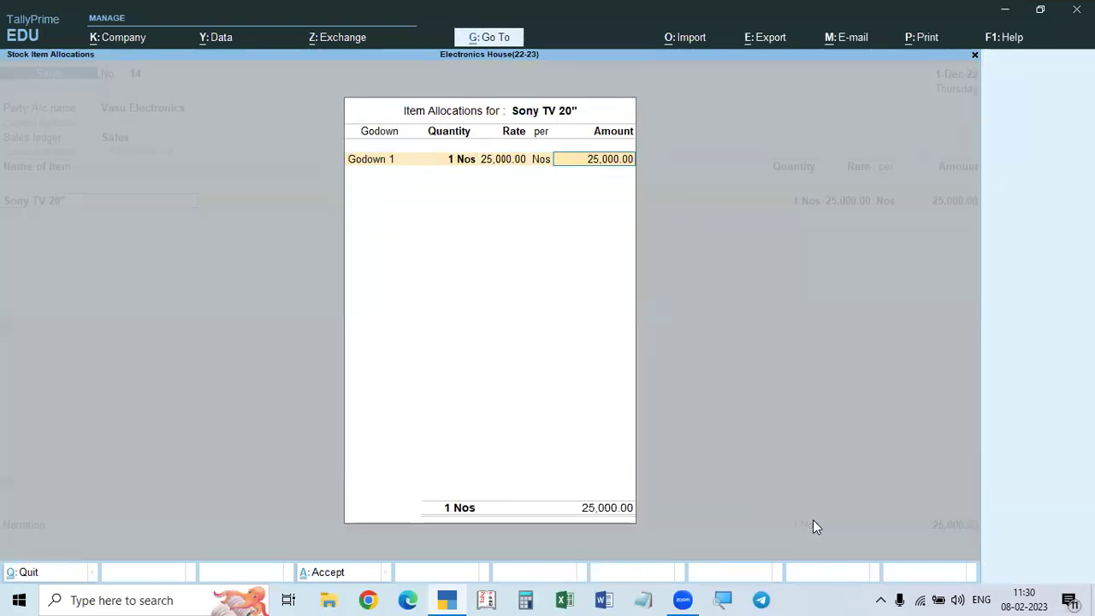
key("Return")
key("Return")
key("Return")
key("Return")
key("Return")
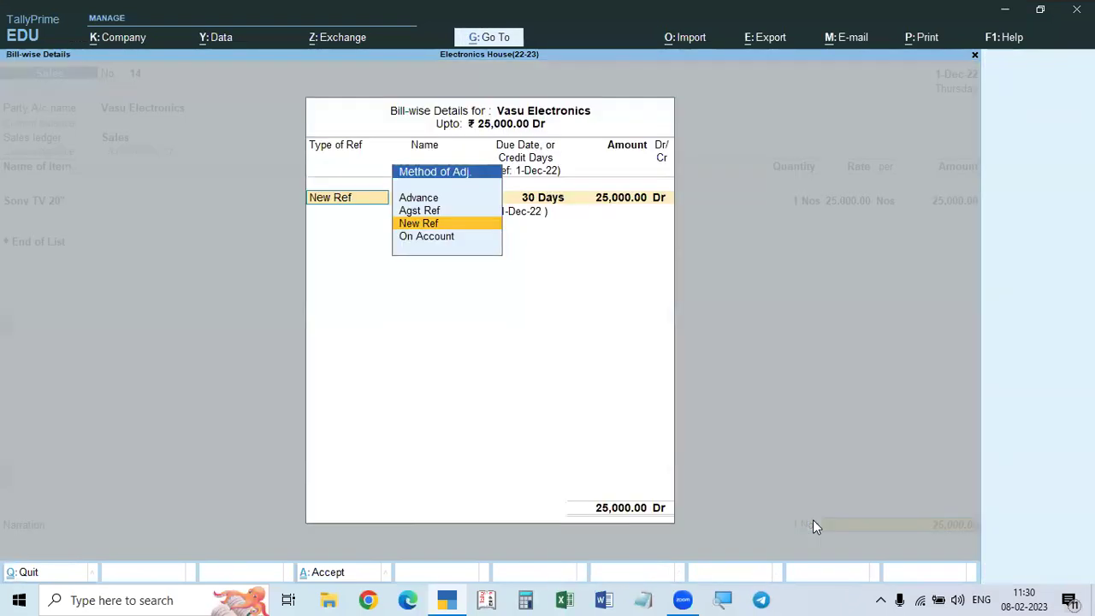
key("Return")
key("Return")
key("Return")
key("Return")
key("Return")
key("Return")
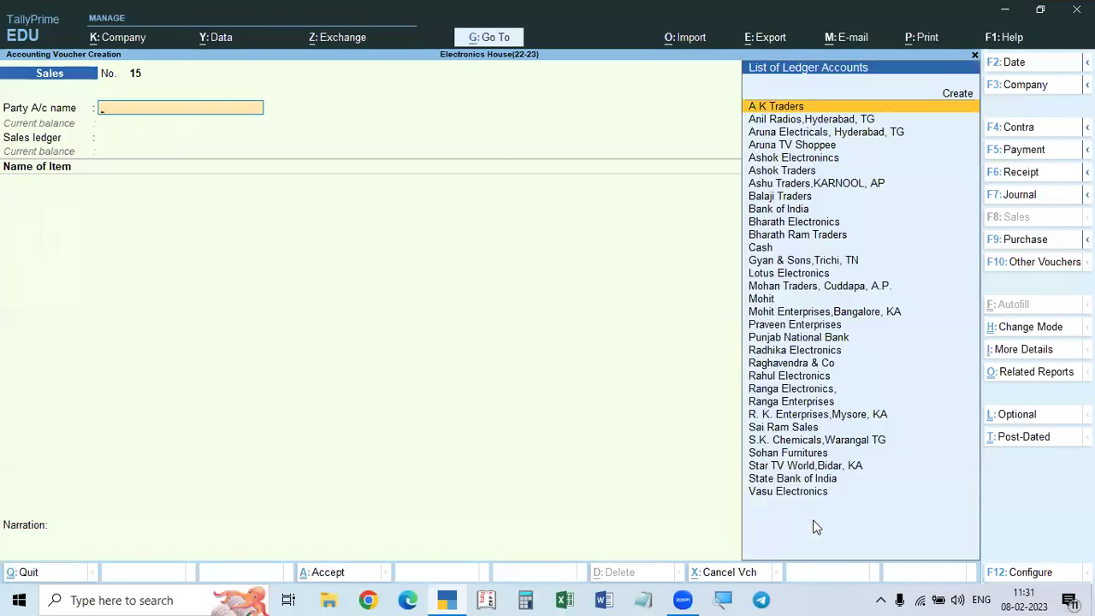
Reopen the saved Vasu Electronics sales voucher and preview its invoice enlarged to examine the bill details
key("Page_Up")
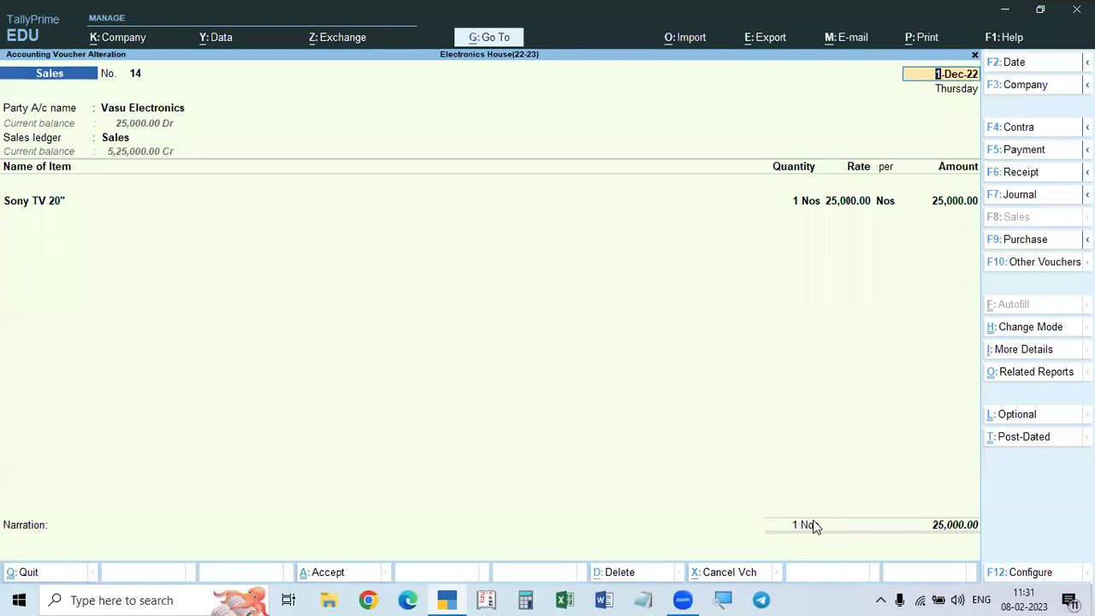
key("alt+p")
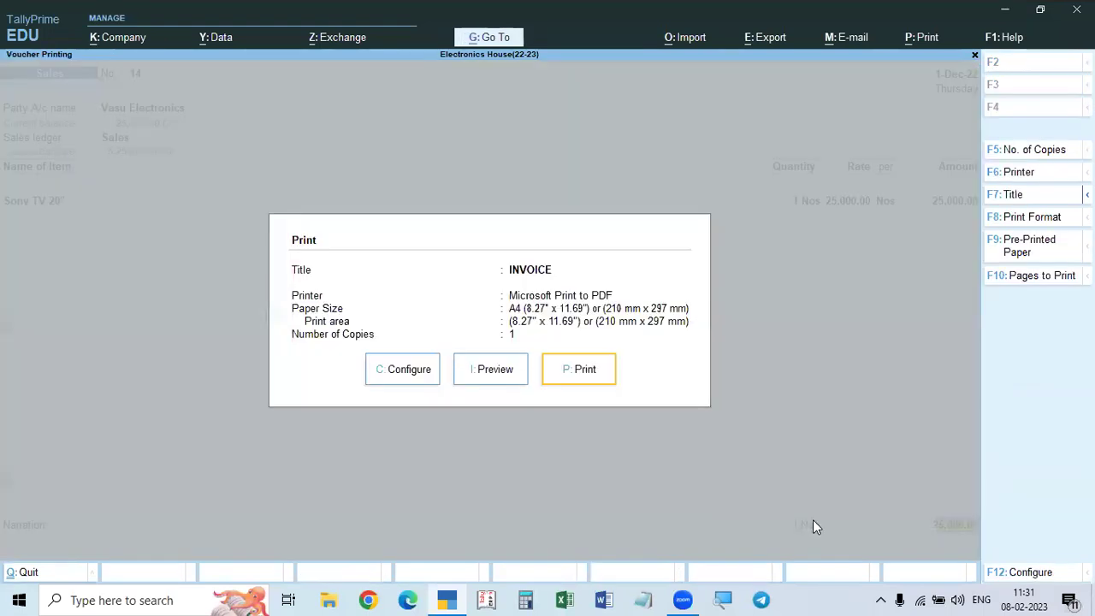
left_click(479, 369)
left_click(628, 528)
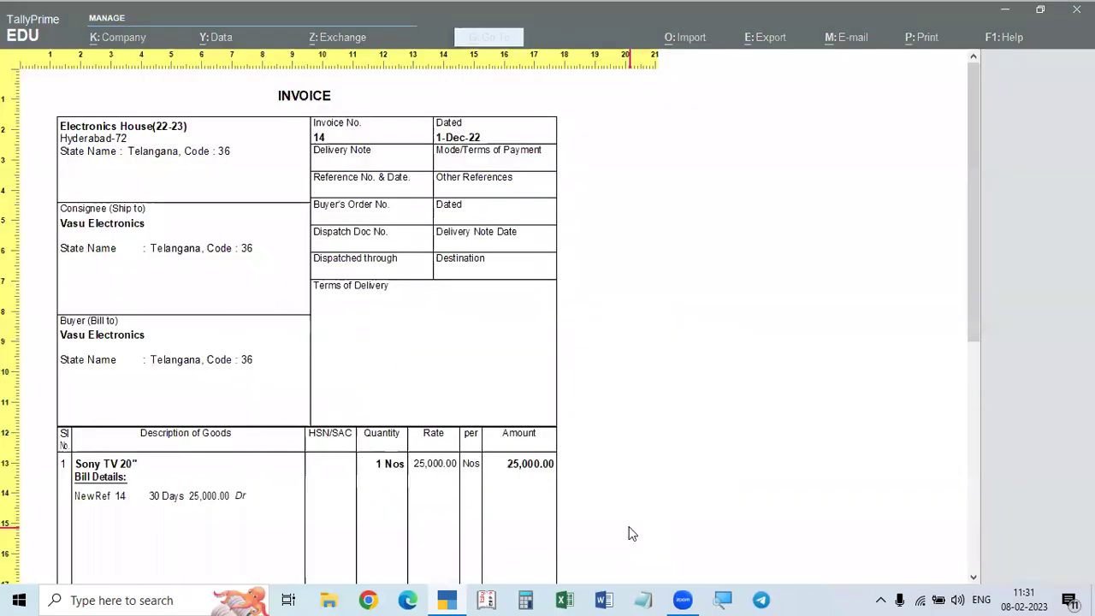
scroll(136, 477, "down", 1)
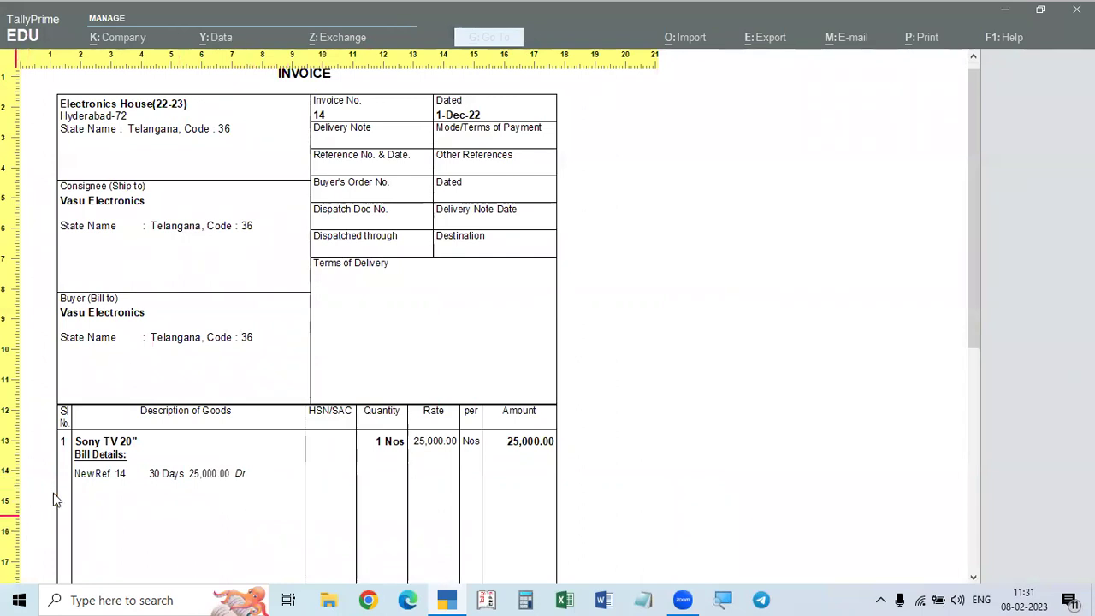
Close the enlarged invoice preview, leave the Vasu Electronics voucher and voucher entry, and return to the Gateway of Tally
left_click(684, 397)
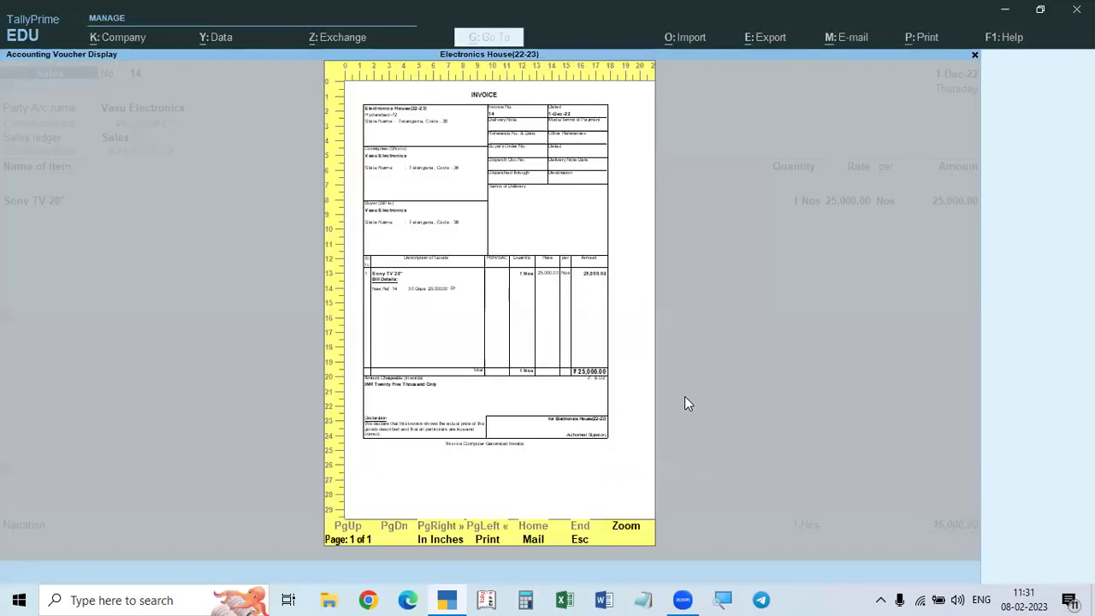
key("Escape")
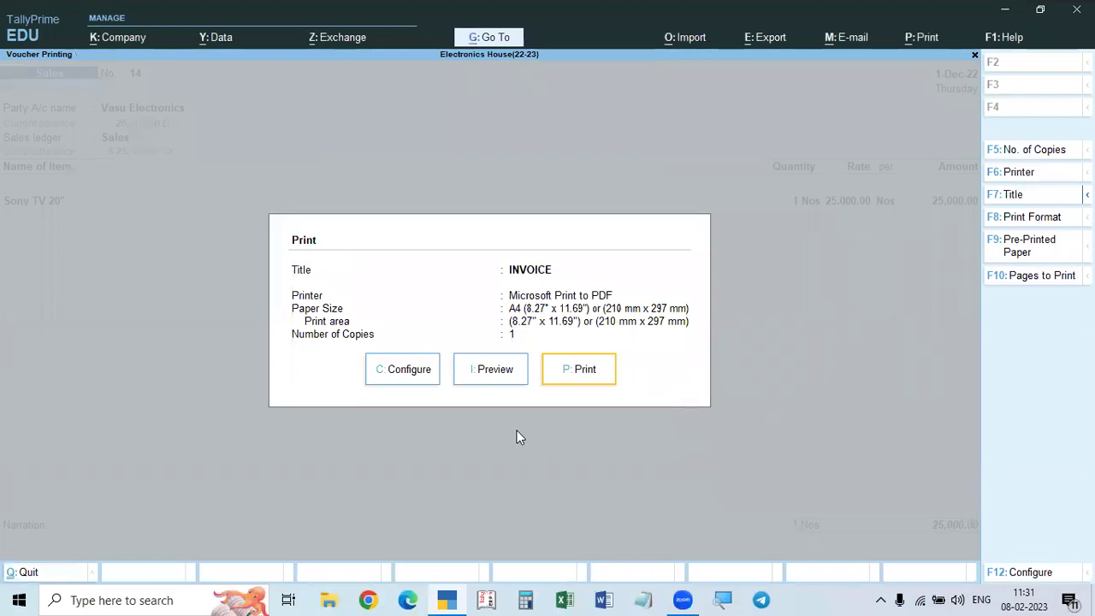
key("Escape")
key("Escape")
key("y")
key("Escape")
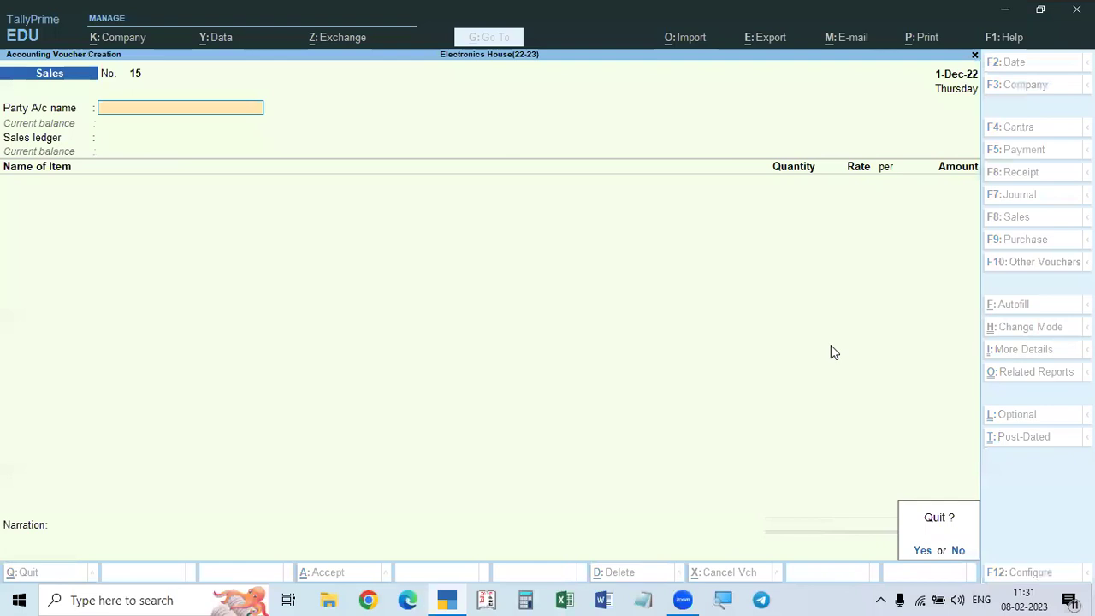
key("y")
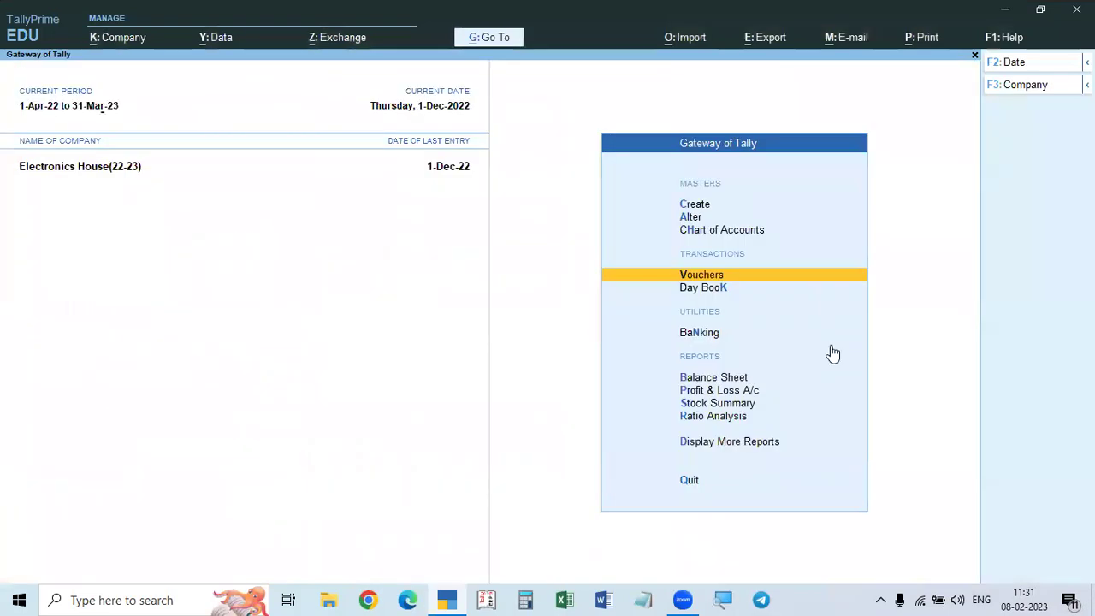
Set Show Bill-wise details to No in the print configuration of a blank sales voucher, then return to the Gateway of Tally
key("Return")
key("ctrl")
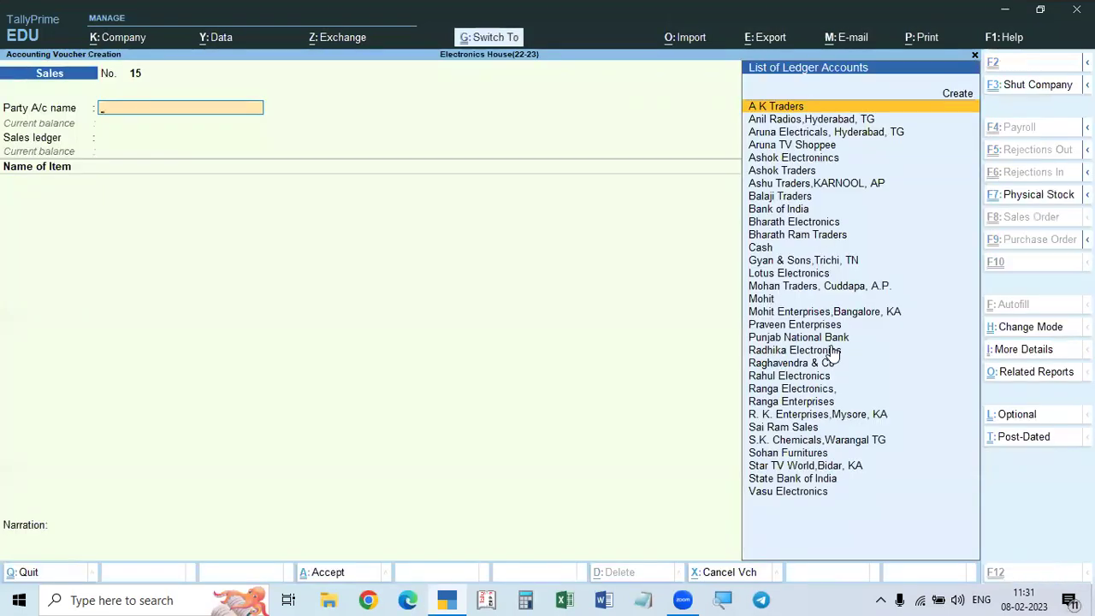
key("ctrl+p")
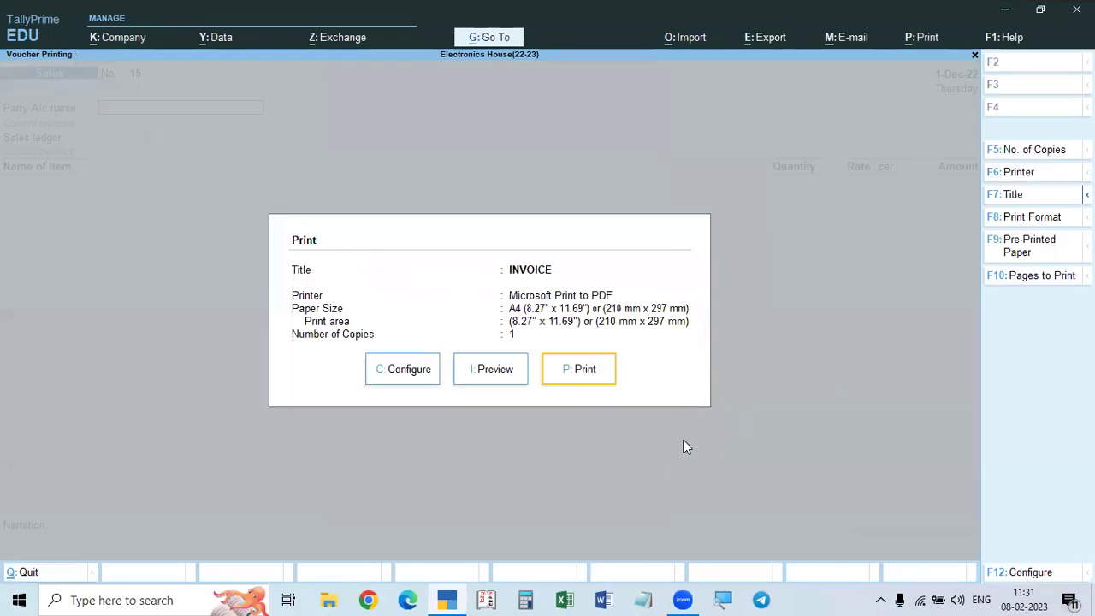
left_click(407, 374)
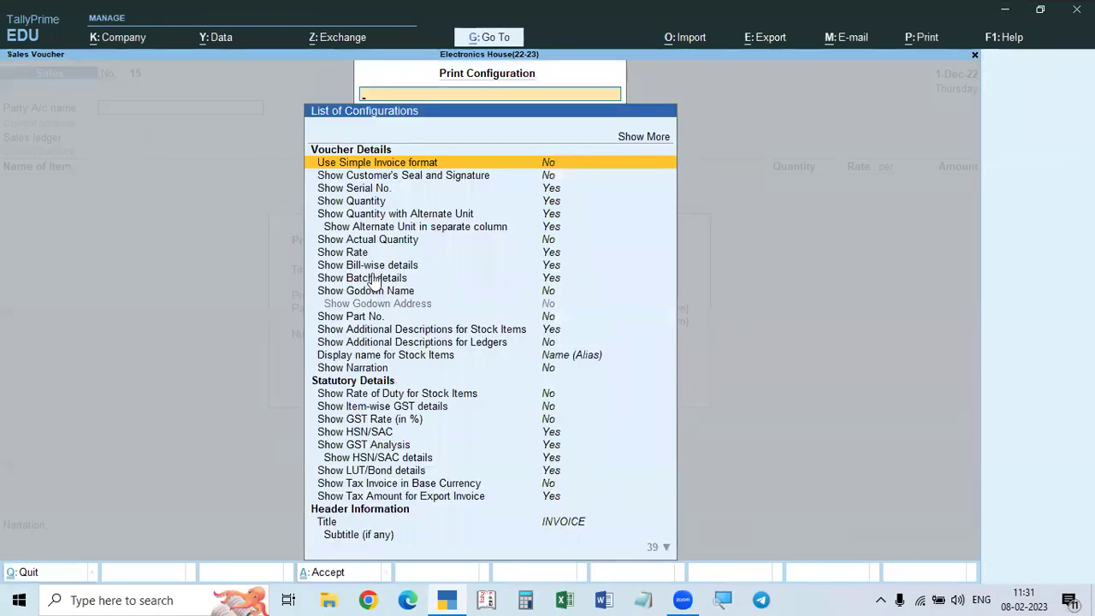
left_click(552, 269)
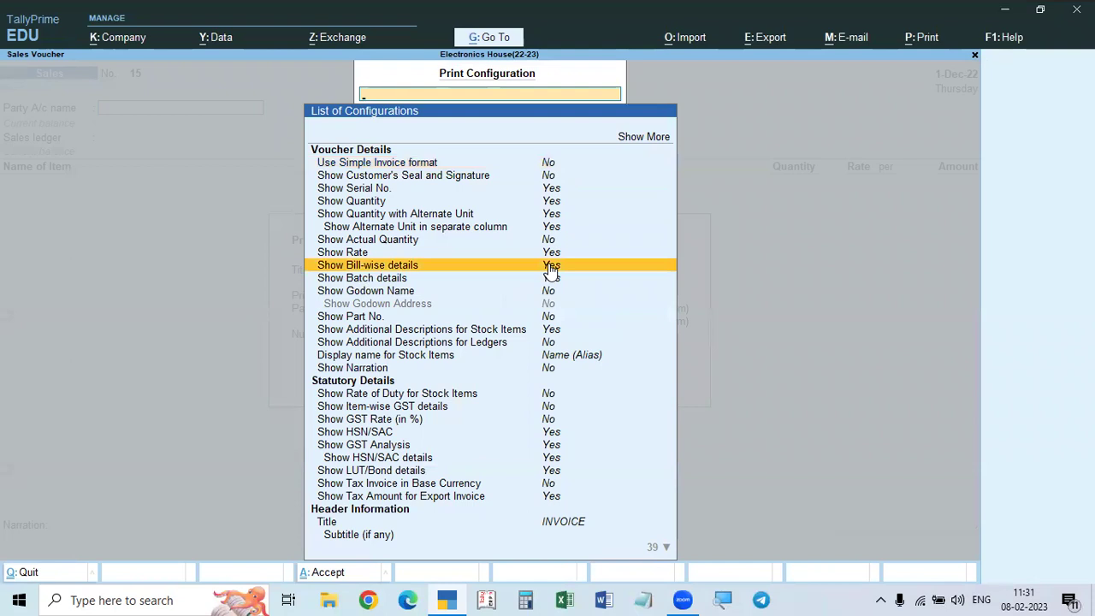
type("N")
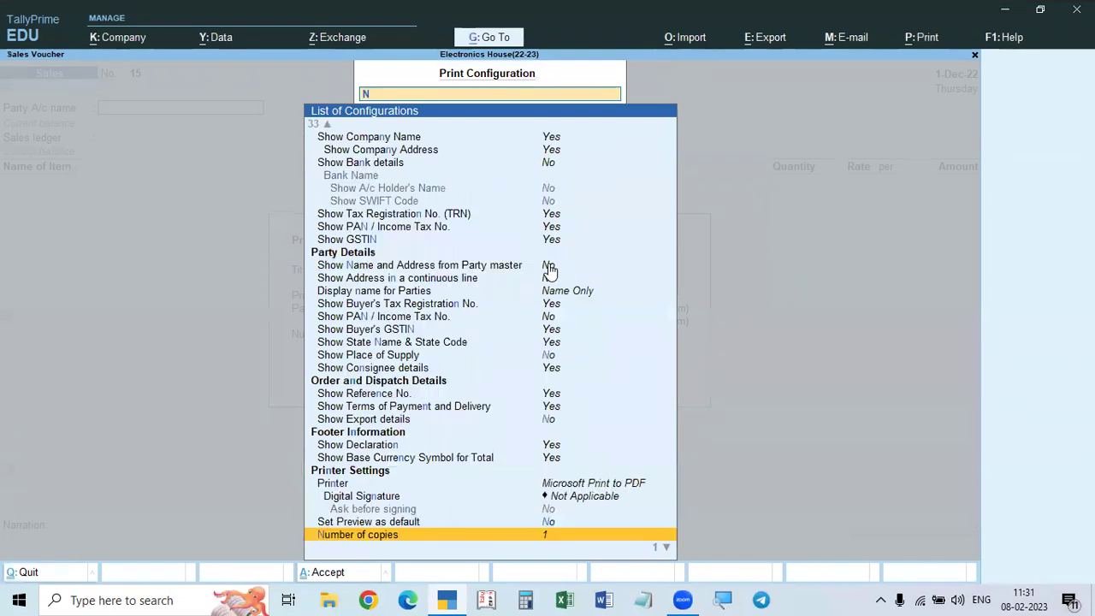
scroll(522, 256, "up", 20)
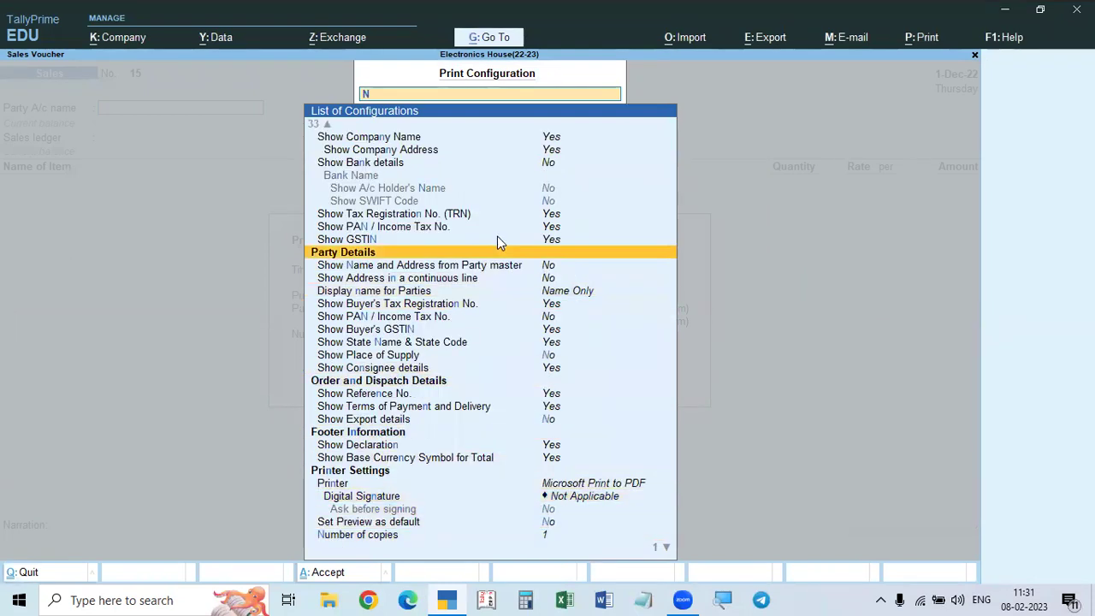
scroll(497, 236, "up", 20)
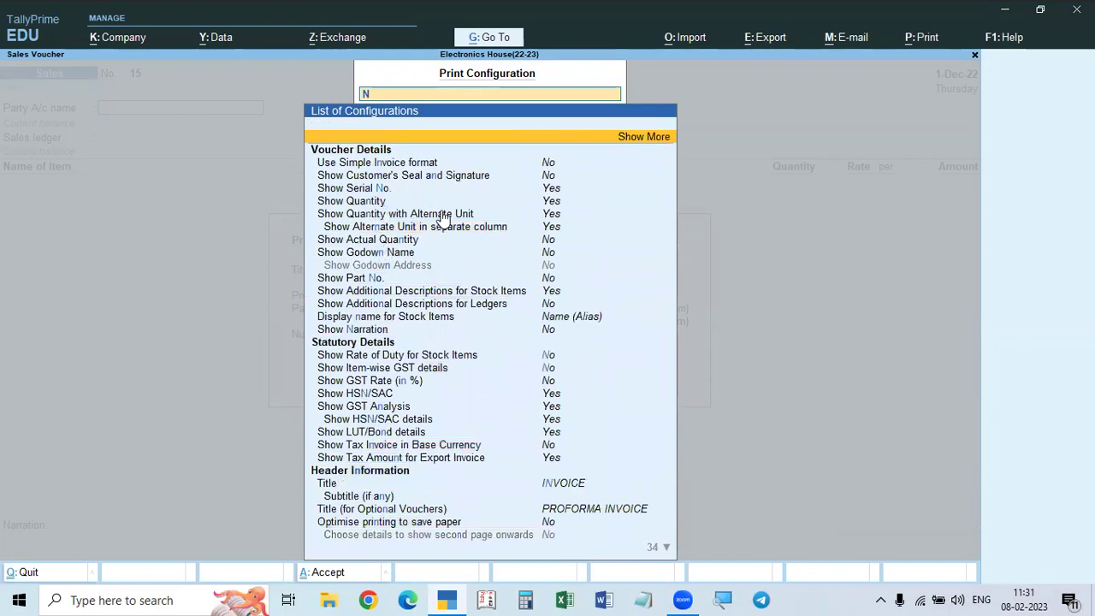
key("Return")
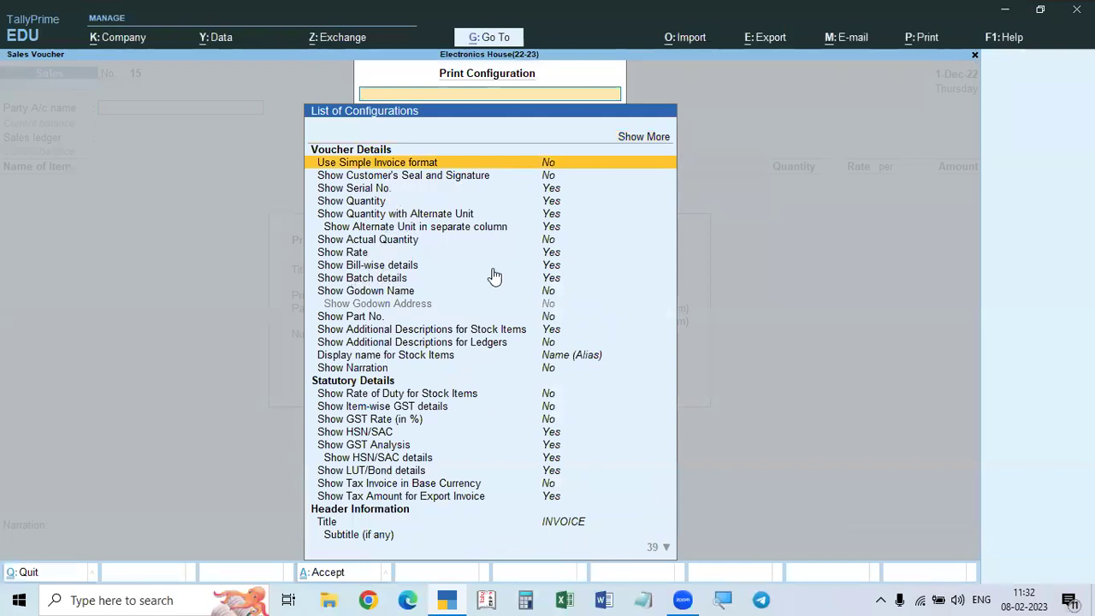
left_click(553, 267)
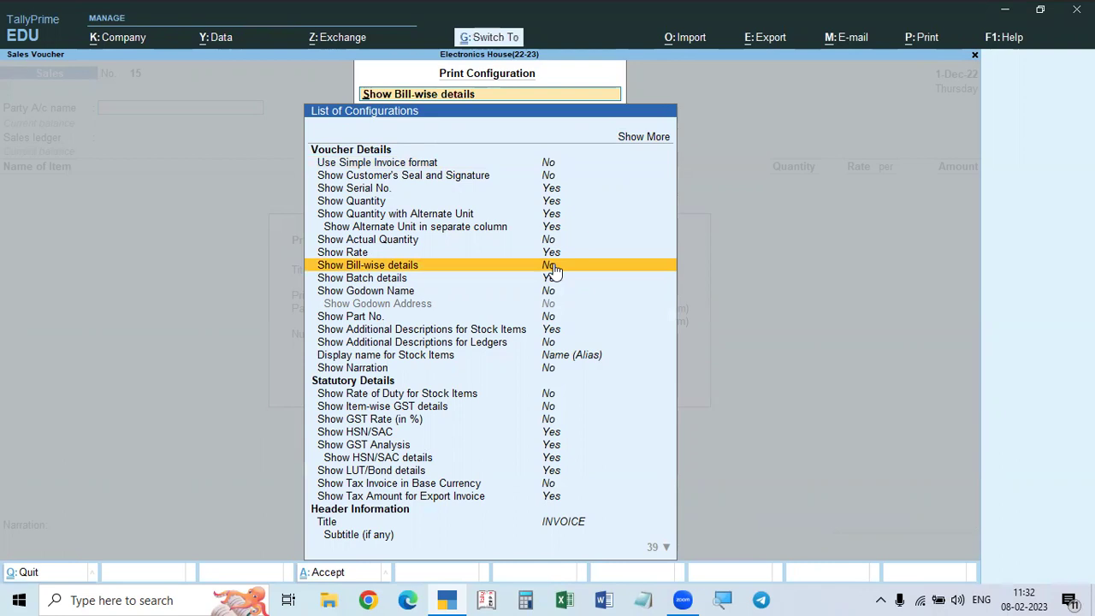
key("Escape")
key("Escape")
key("Escape")
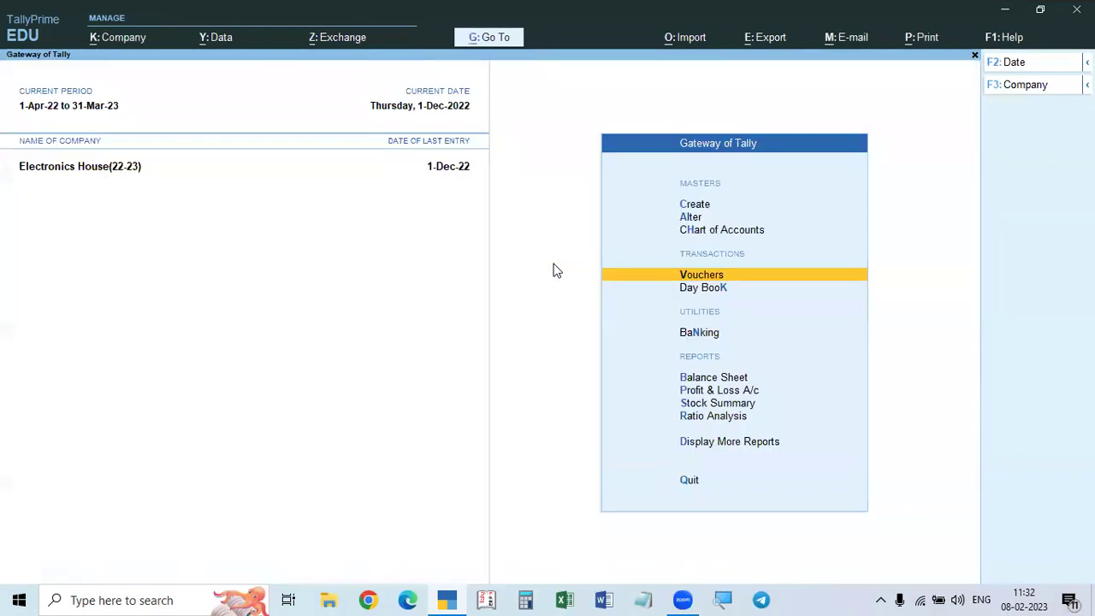
Reopen Vasu Electronics sales voucher 14, examine the goods section of its enlarged invoice preview, and close the preview
key("Return")
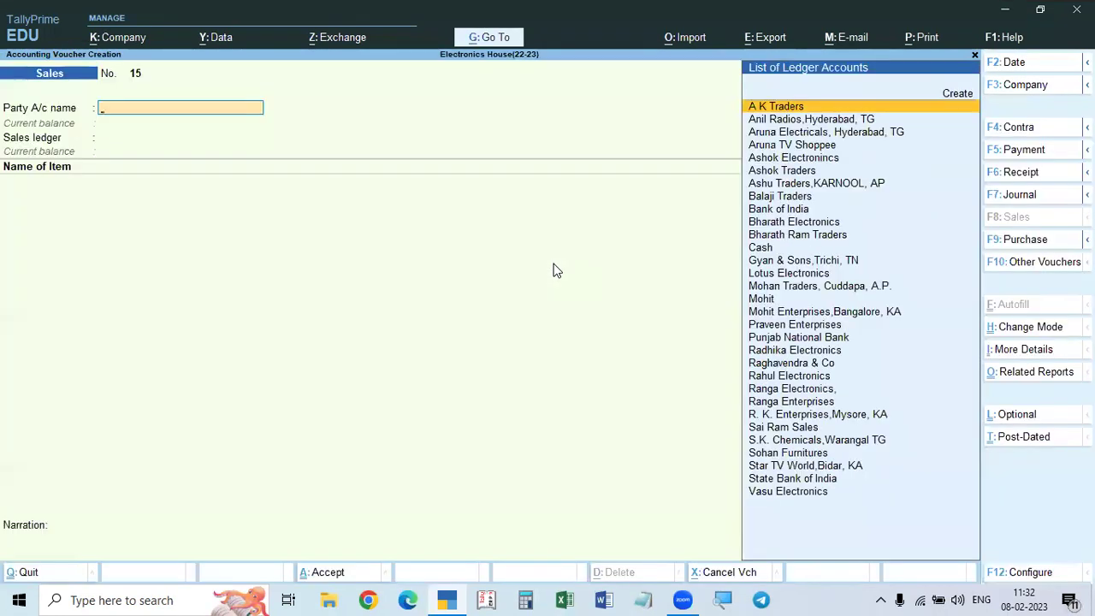
key("Page_Up")
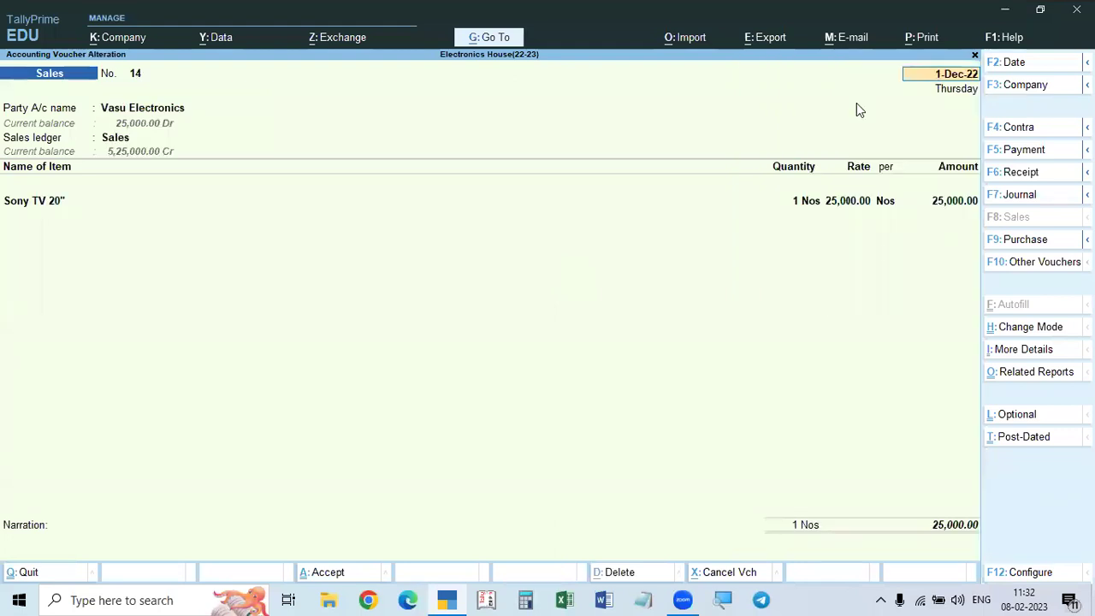
key("ctrl+p")
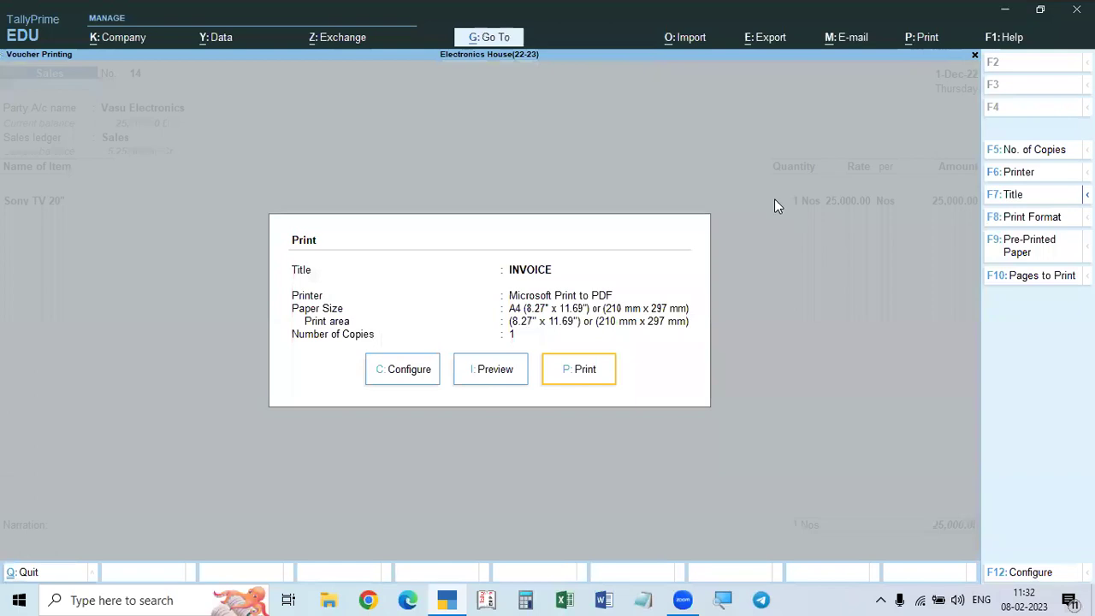
left_click(484, 373)
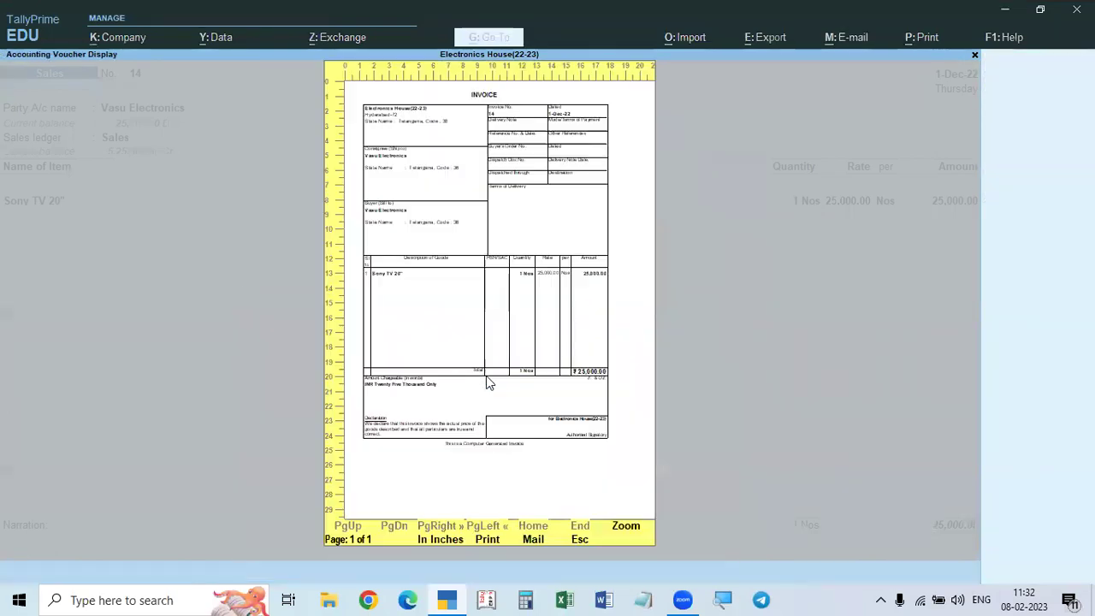
left_click(618, 528)
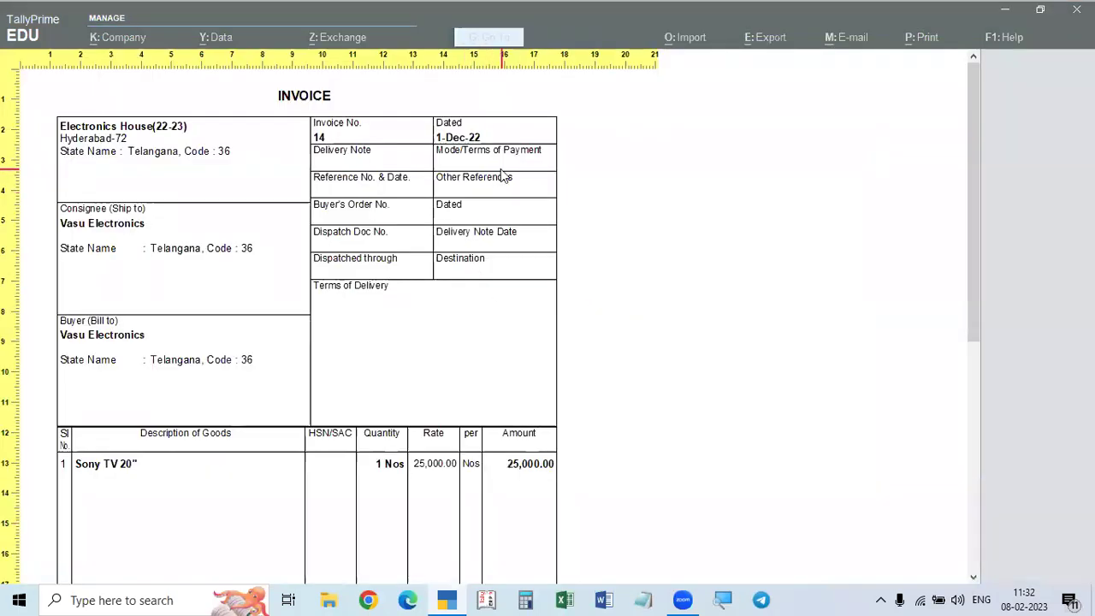
scroll(501, 172, "down", 1)
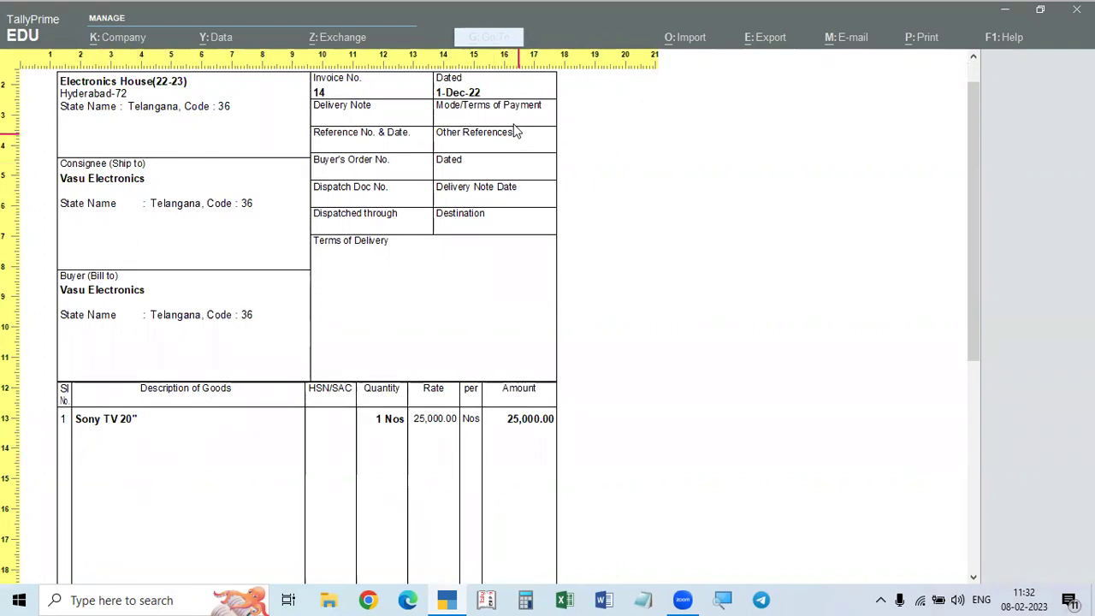
scroll(622, 405, "down", 1)
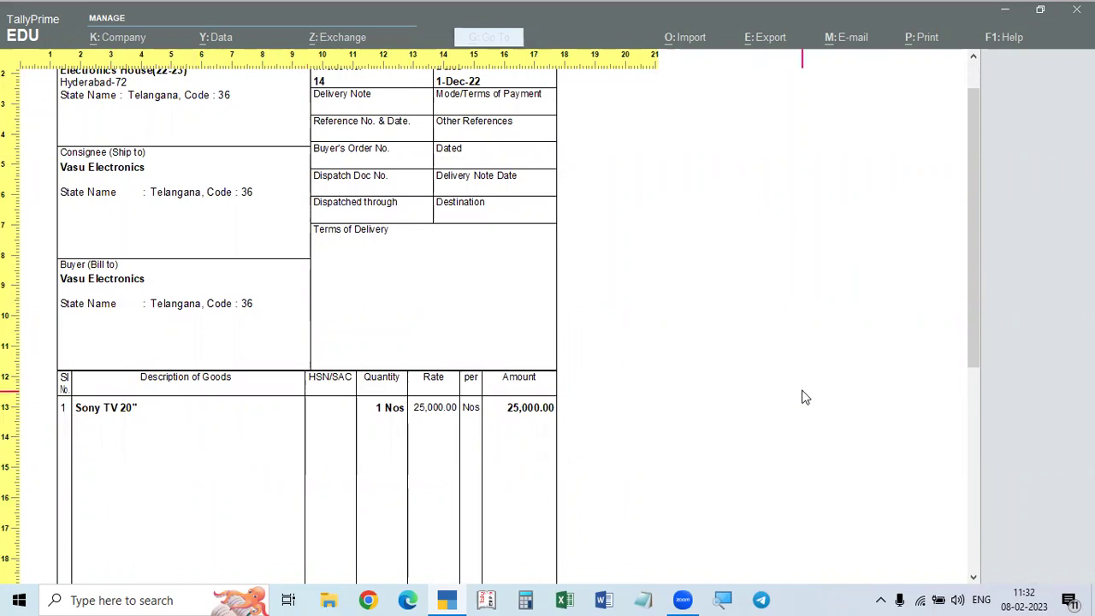
key("Escape")
key("Escape")
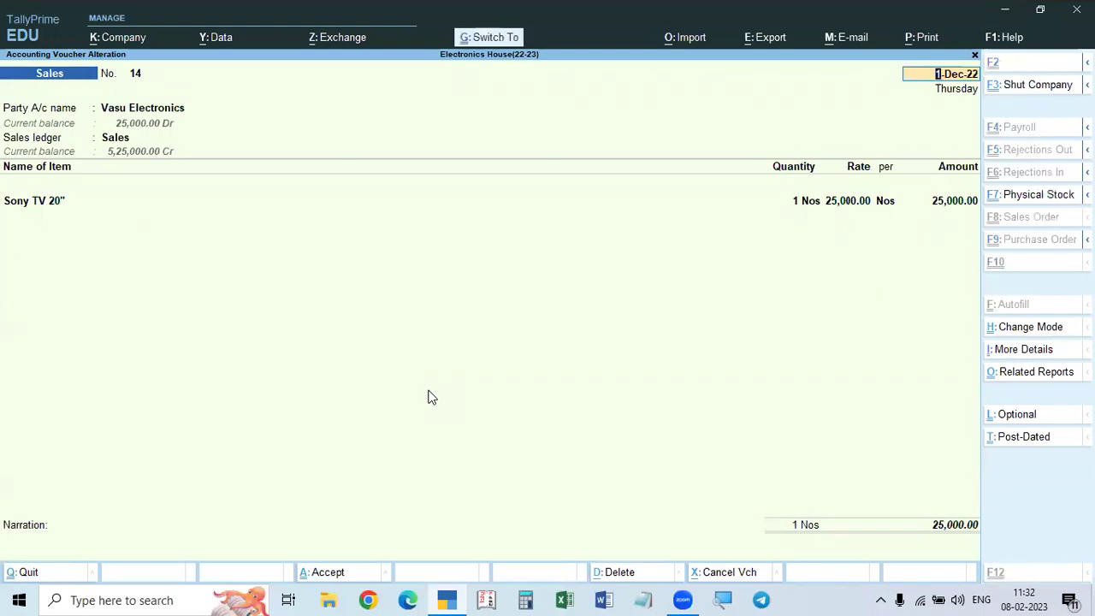
Set Show Bill-wise details to Yes in the voucher's print configuration and accept the configuration
key("alt+p")
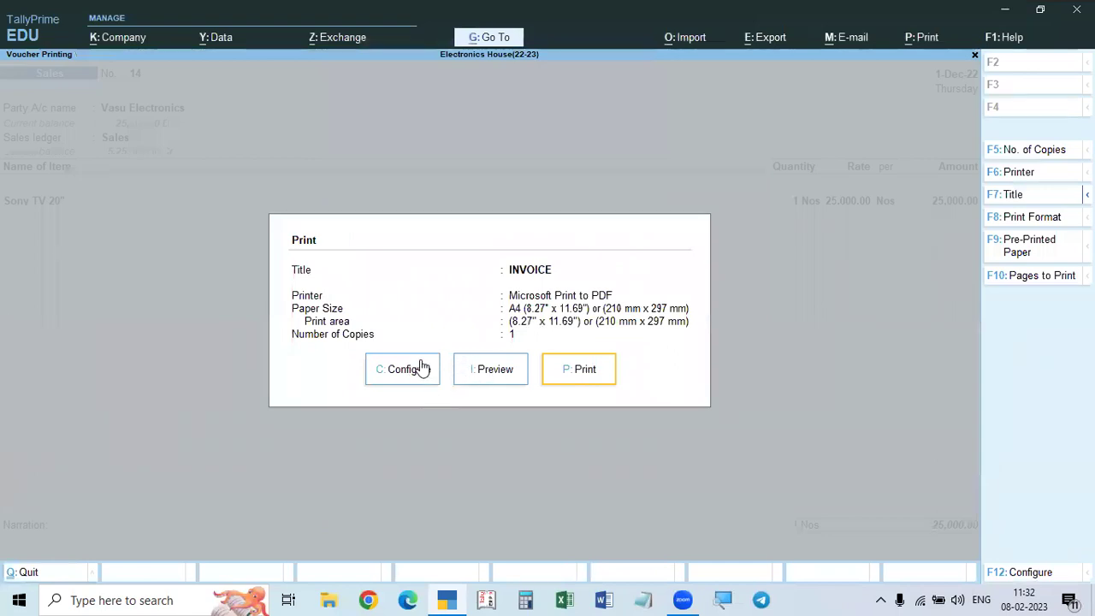
left_click(398, 369)
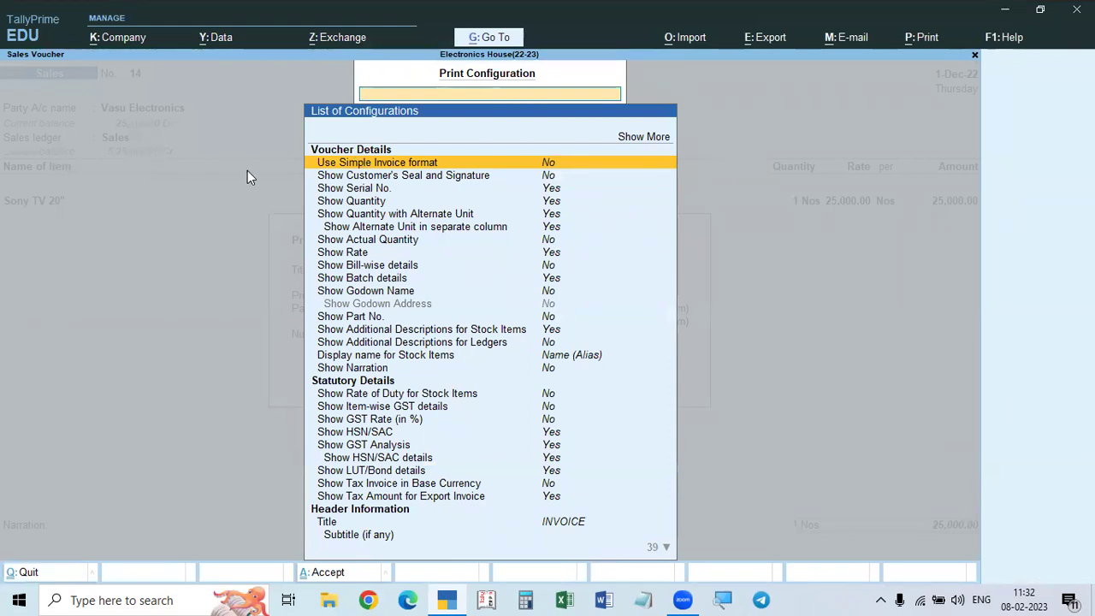
key("Down")
key("Down")
key("Down")
key("Down")
key("Down")
key("Down")
key("Down")
key("Down")
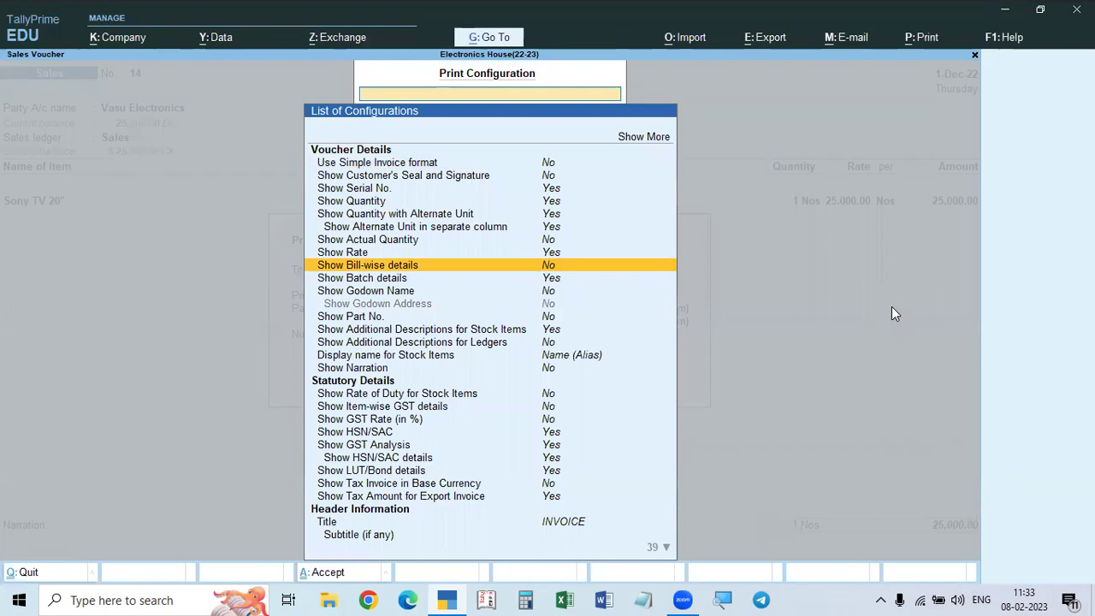
key("Return")
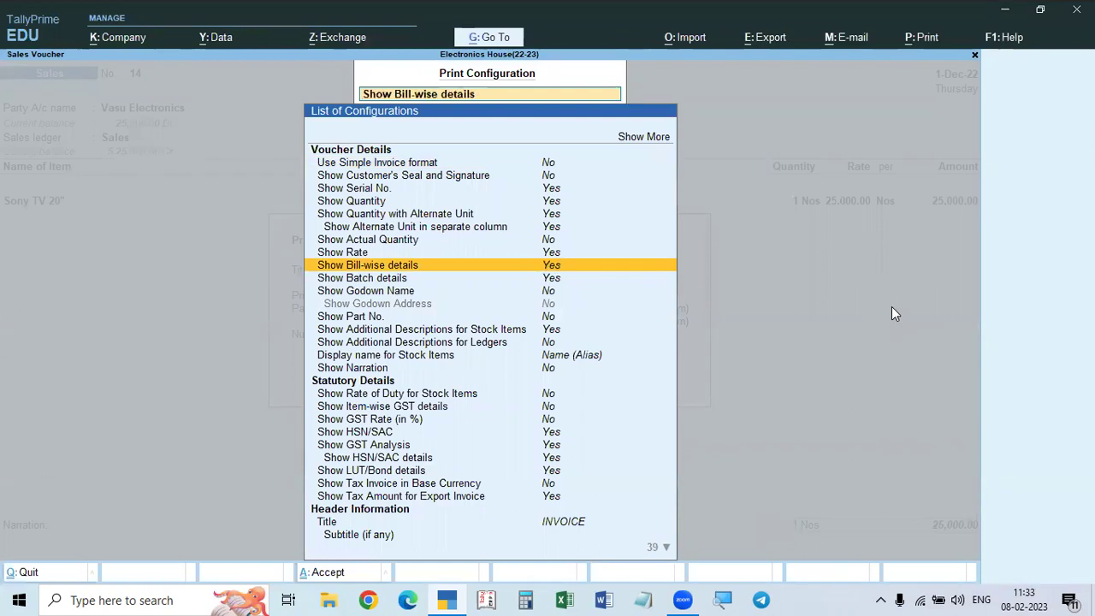
key("Return")
key("Return")
key("ctrl+a")
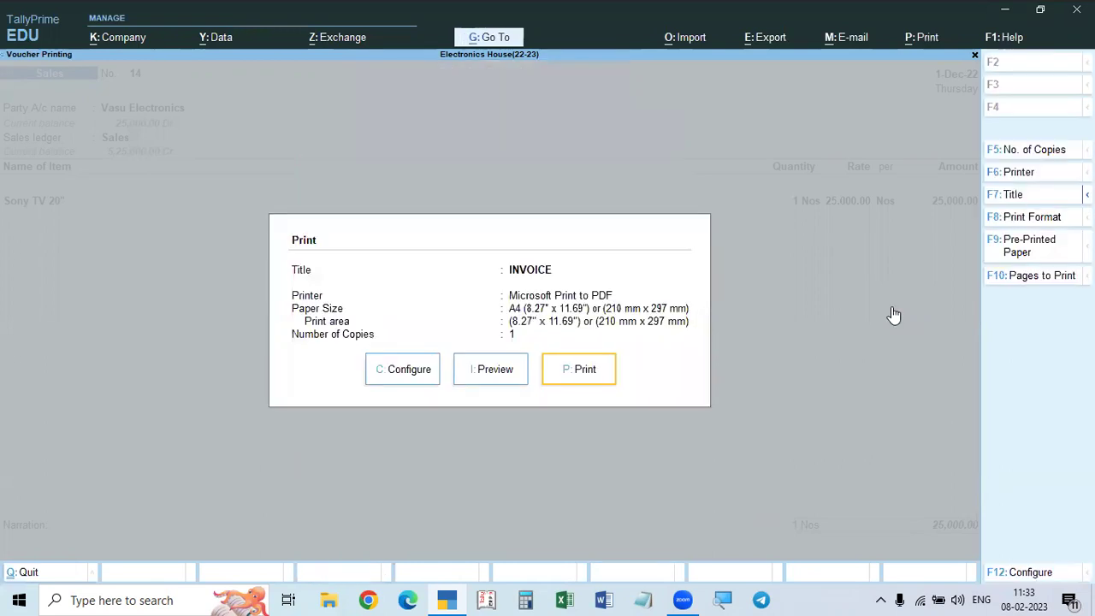
Preview the invoice enlarged to examine its bill details, and return to the voucher
left_click(492, 375)
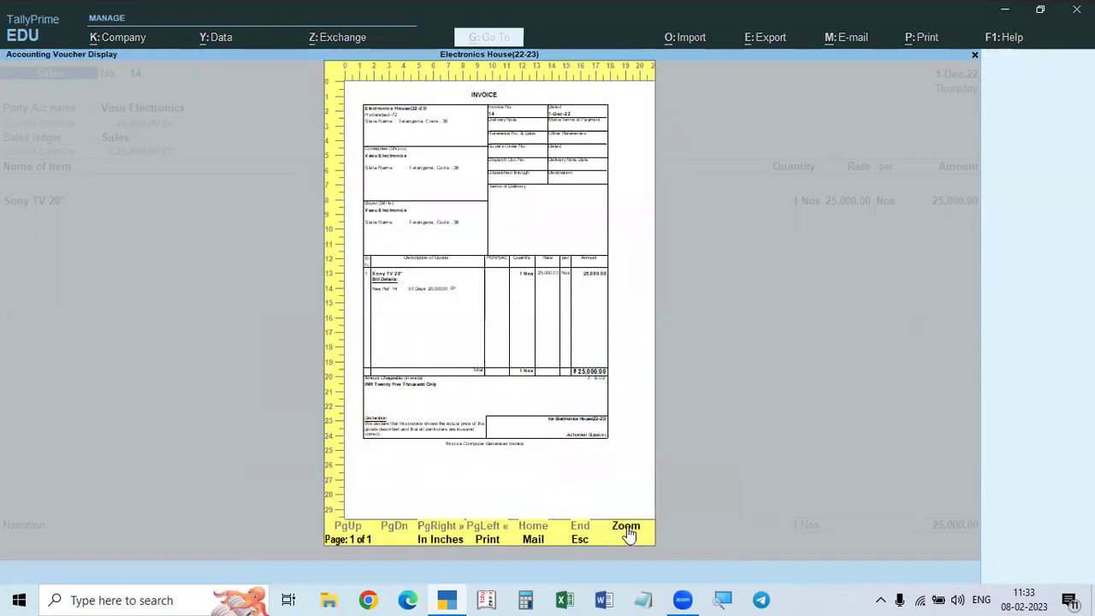
left_click(627, 571)
scroll(176, 462, "down", 1)
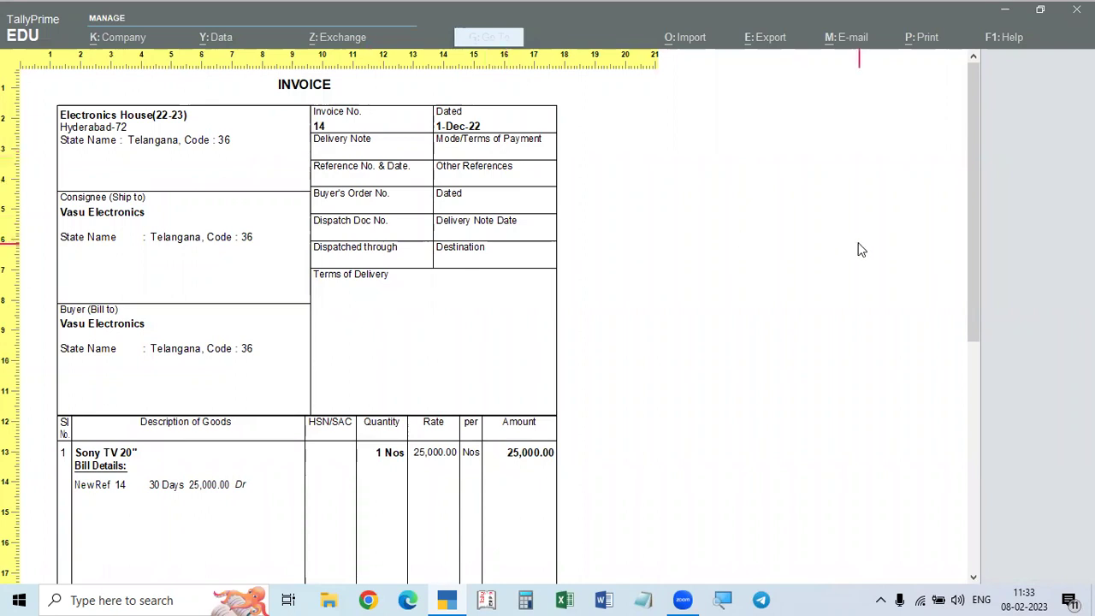
key("Escape")
key("Escape")
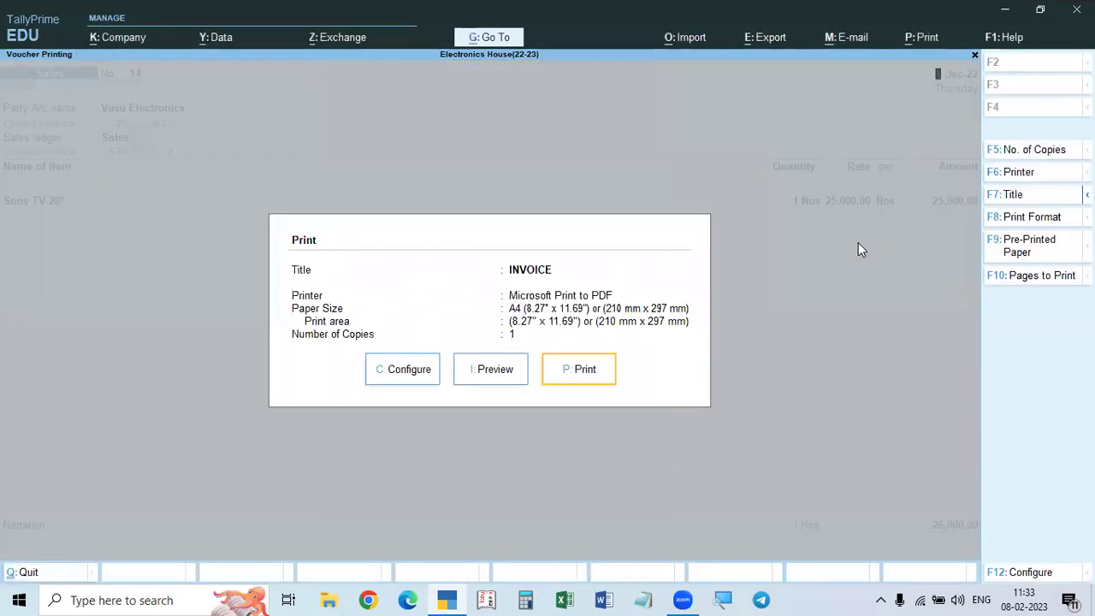
key("Escape")
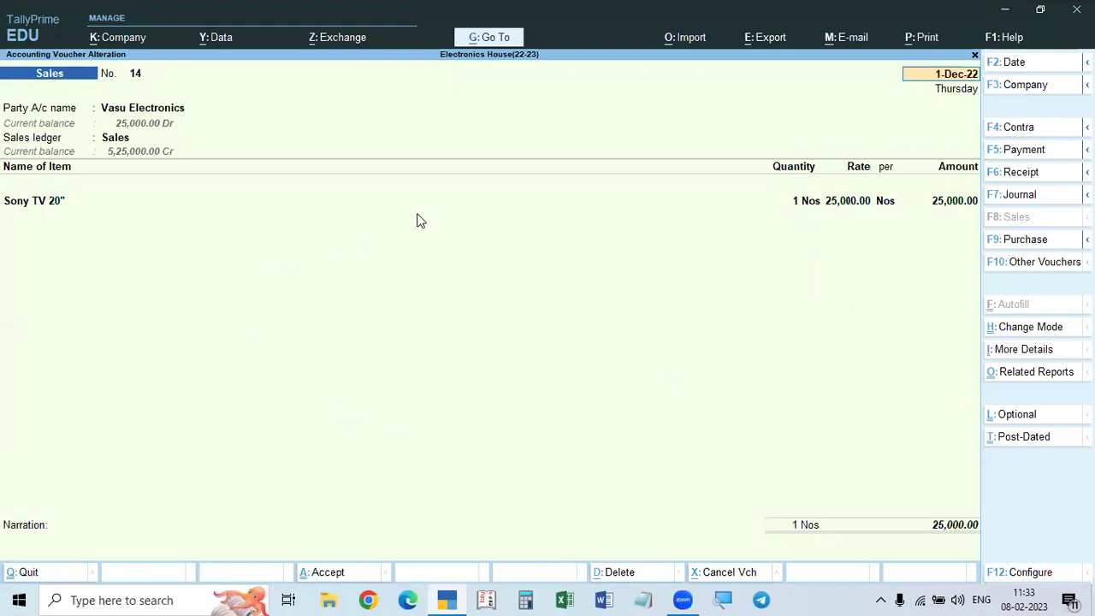
Set Provide Buyer details to Yes in the sales voucher's configuration
key("F12")
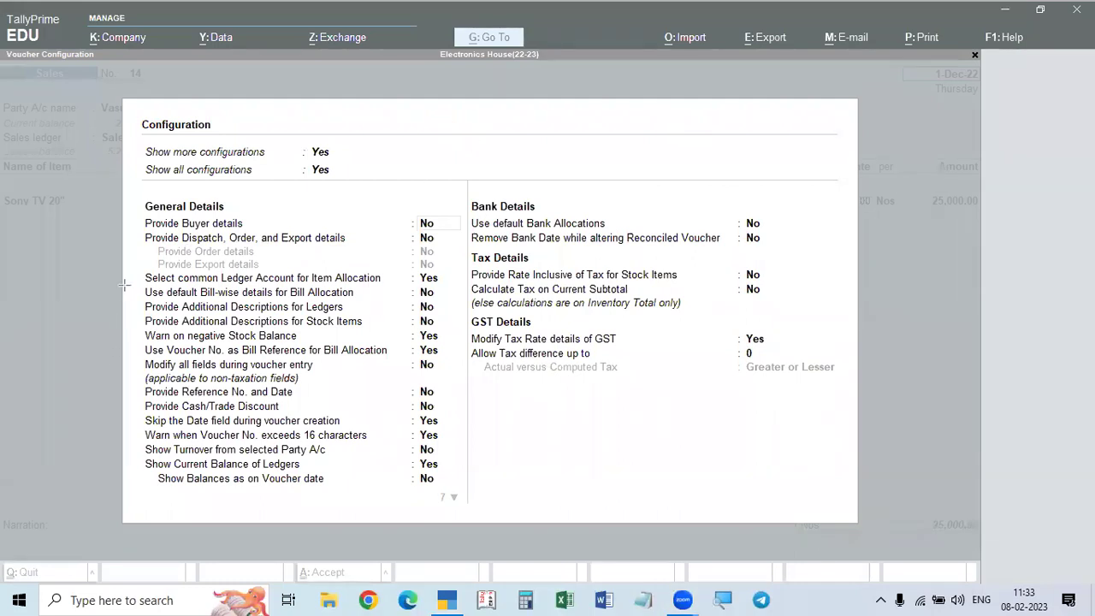
mouse_move(137, 229)
left_mouse_down()
mouse_move(178, 249)
mouse_move(447, 257)
left_mouse_up()
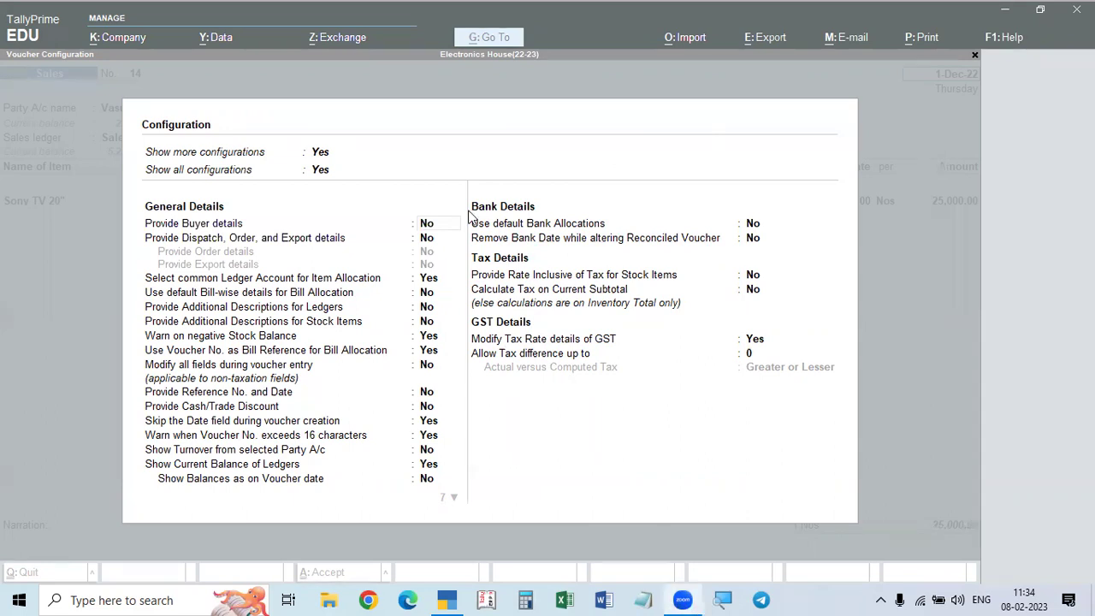
left_click(447, 224)
type("y")
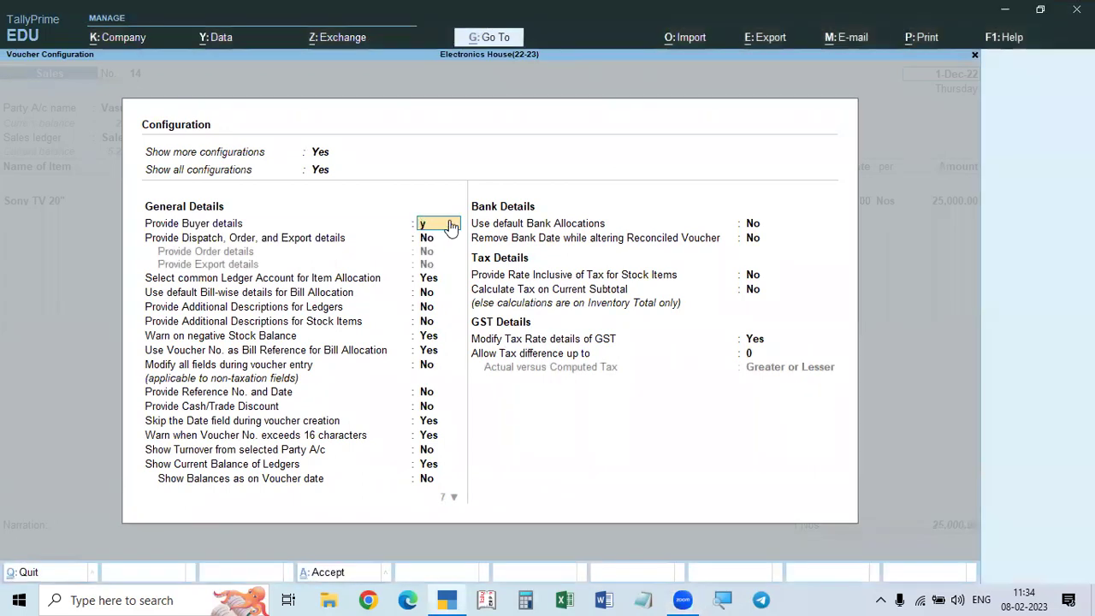
key("Return")
left_click(451, 224)
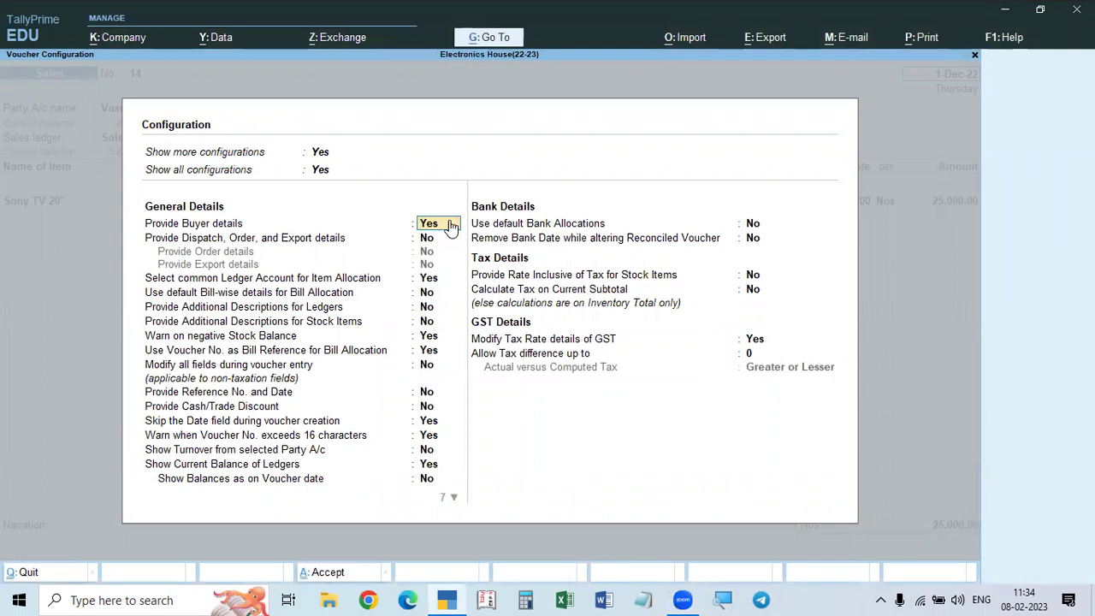
In the voucher configuration, set Provide Buyer details to No and both Provide Dispatch, Order, and Export details and Provide Order details to Yes, and accept
type("n")
key("Return")
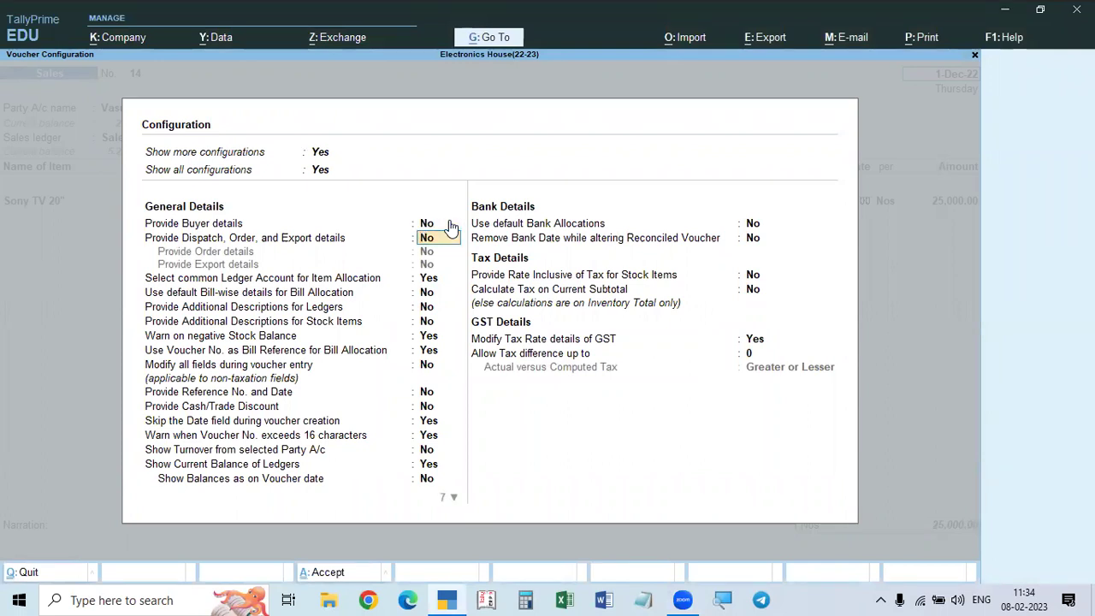
type("y")
key("Return")
type("y")
key("Return")
key("ctrl")
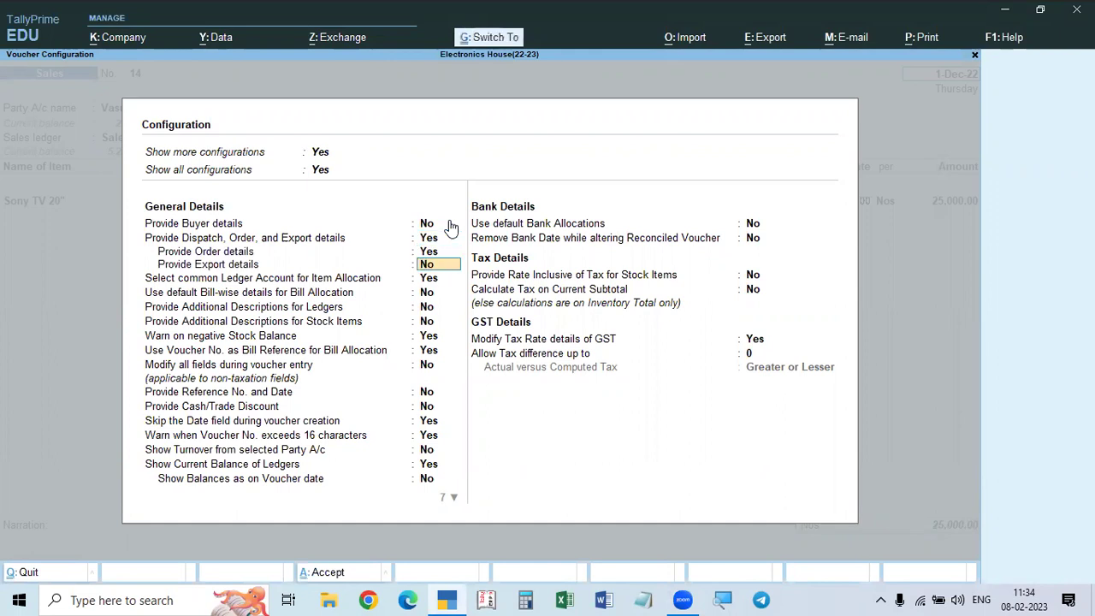
key("ctrl+a")
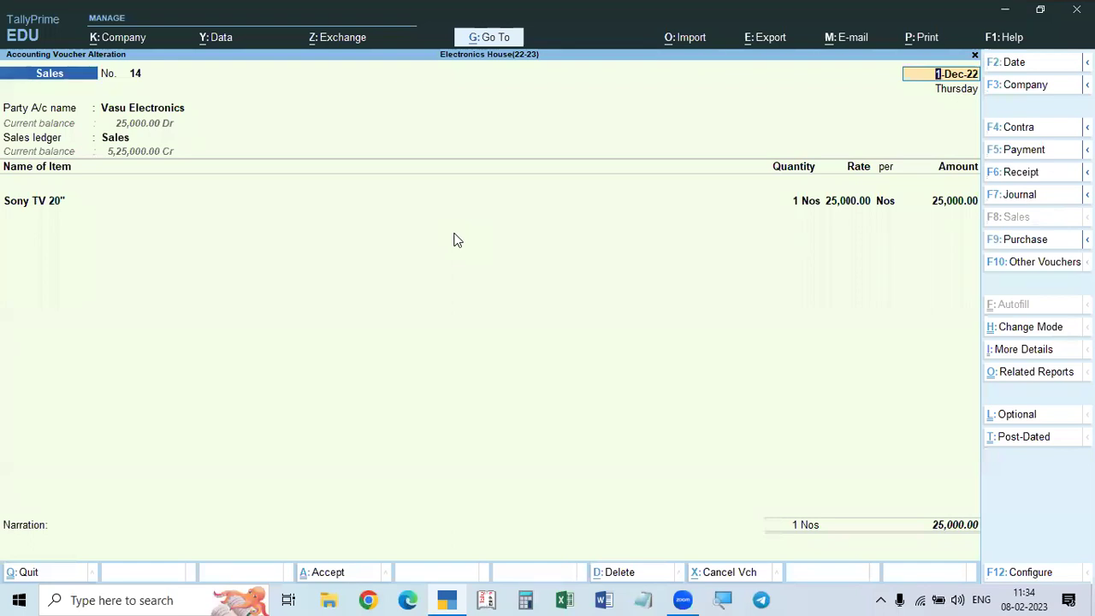
key("Return")
key("Return")
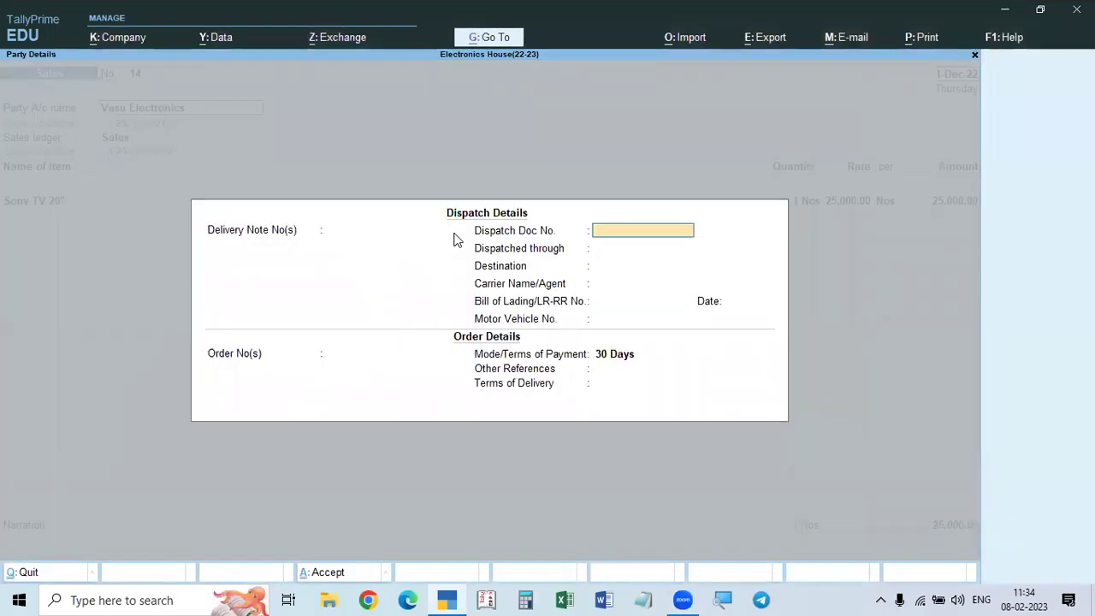
key("BackSpace")
key("Escape")
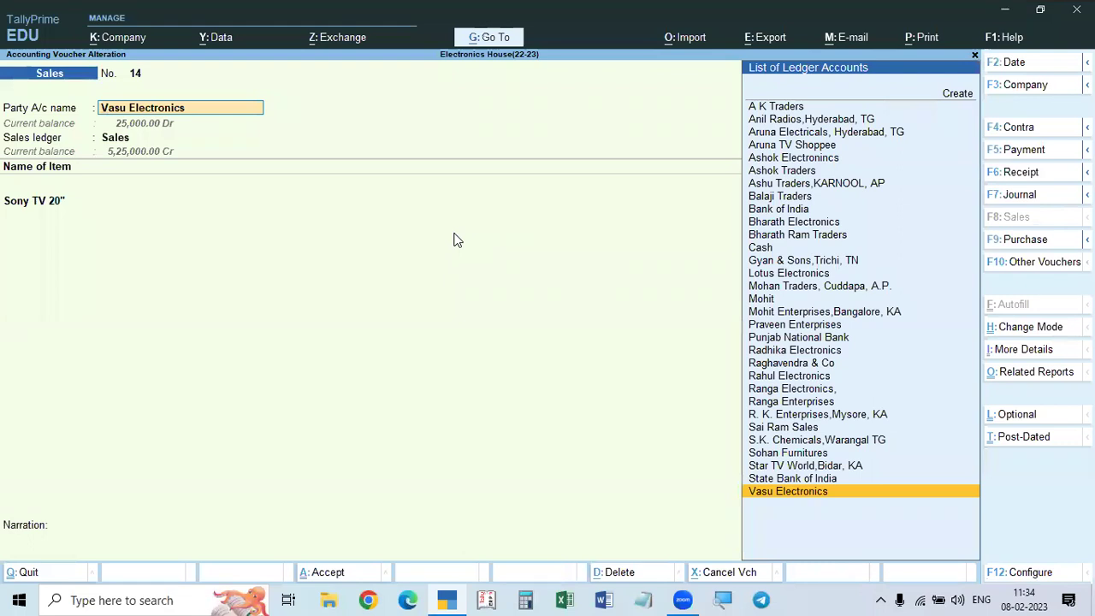
Set Mode/Terms of Payment to 31.12.22 in the order details of the Vasu Electronics sales voucher and finish the party details
key("Return")
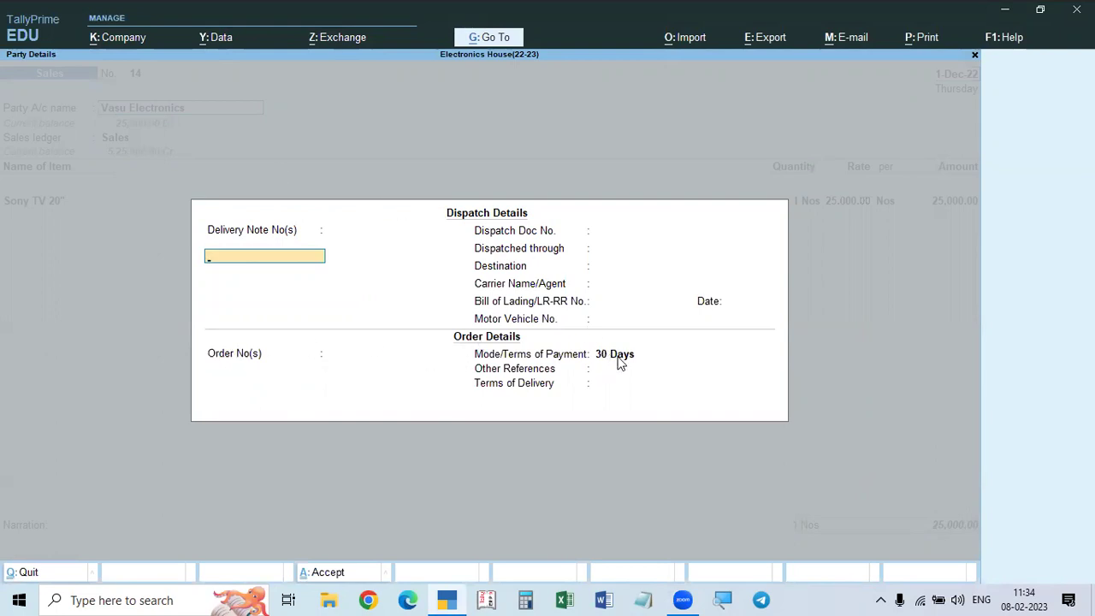
key("Return")
key("Return")
key("Return")
key("Return")
key("Return")
key("Return")
key("Return")
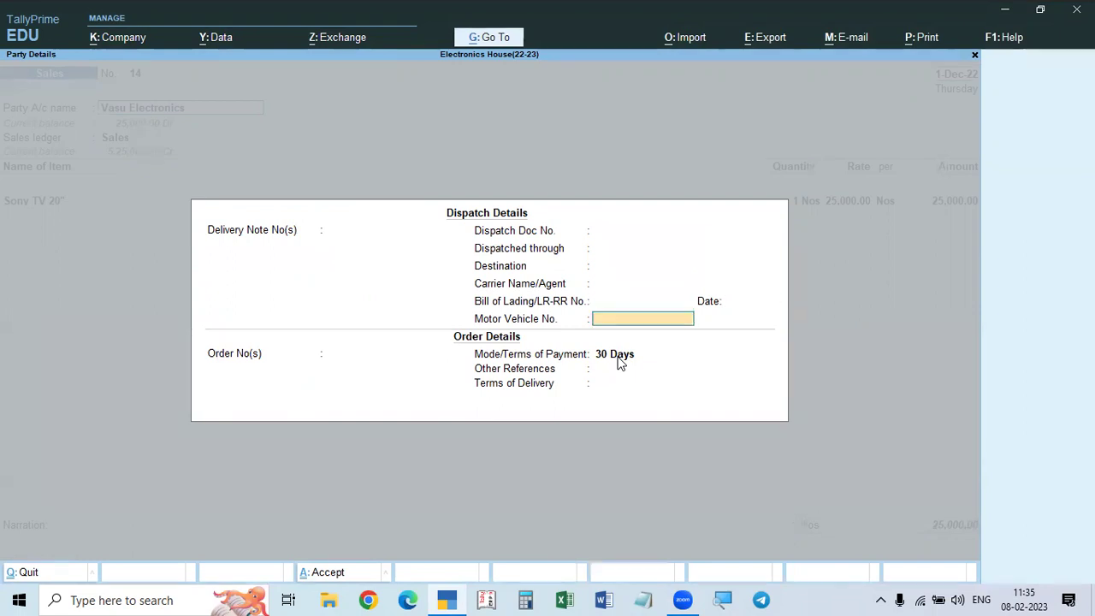
key("Return")
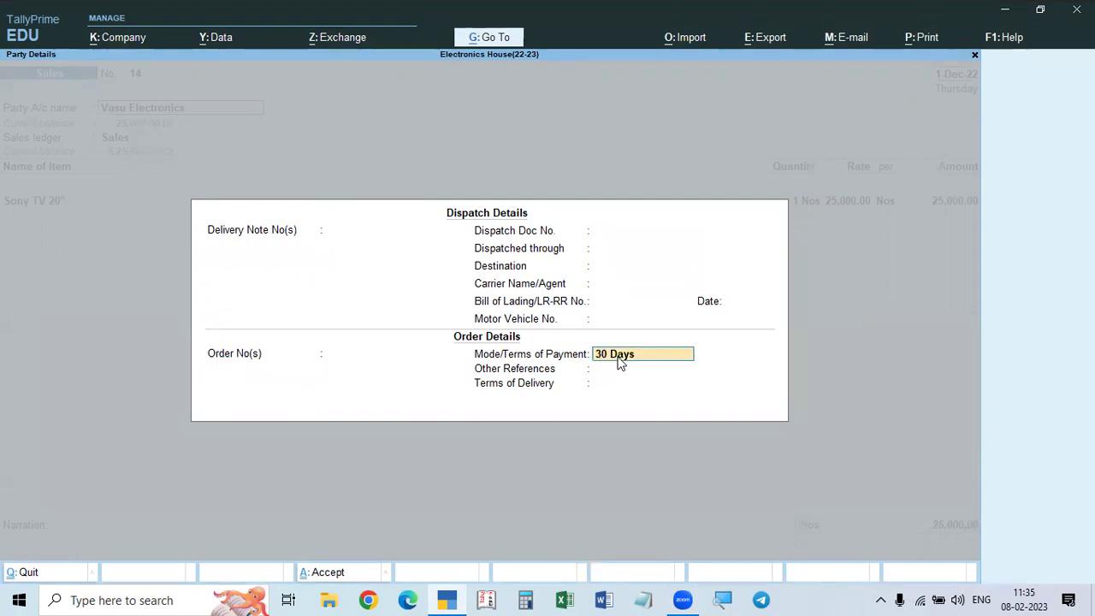
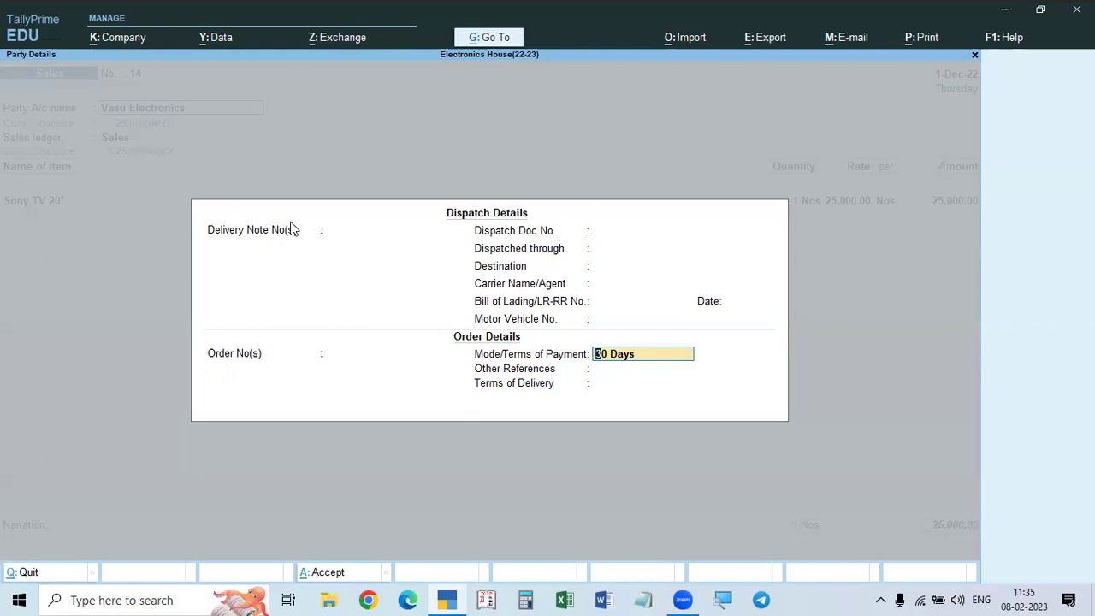
type("31.12.22")
key("Return")
key("Return")
key("Return")
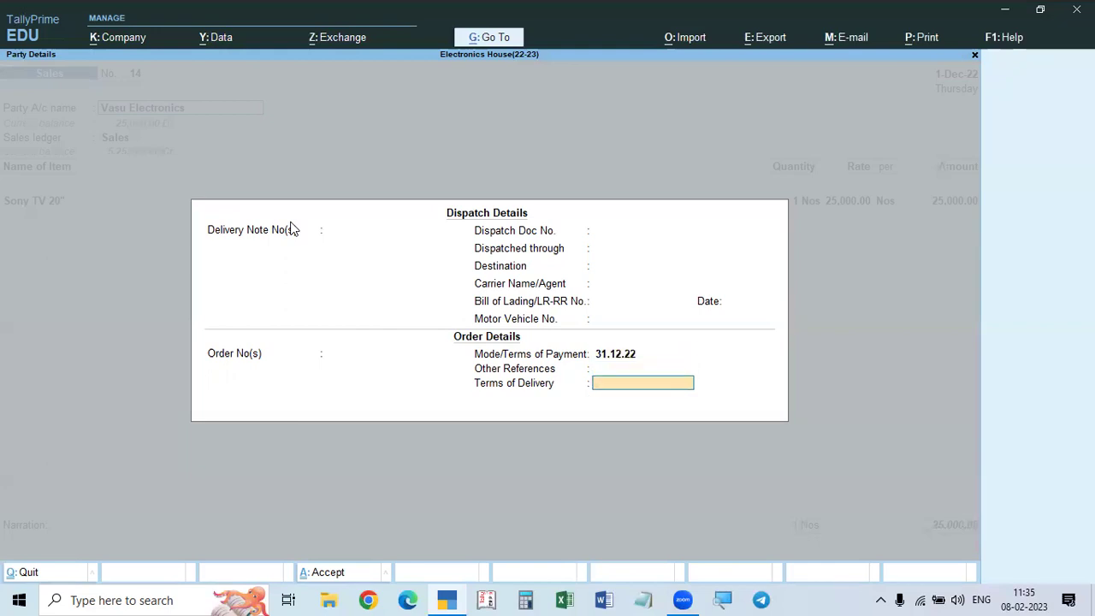
key("Return")
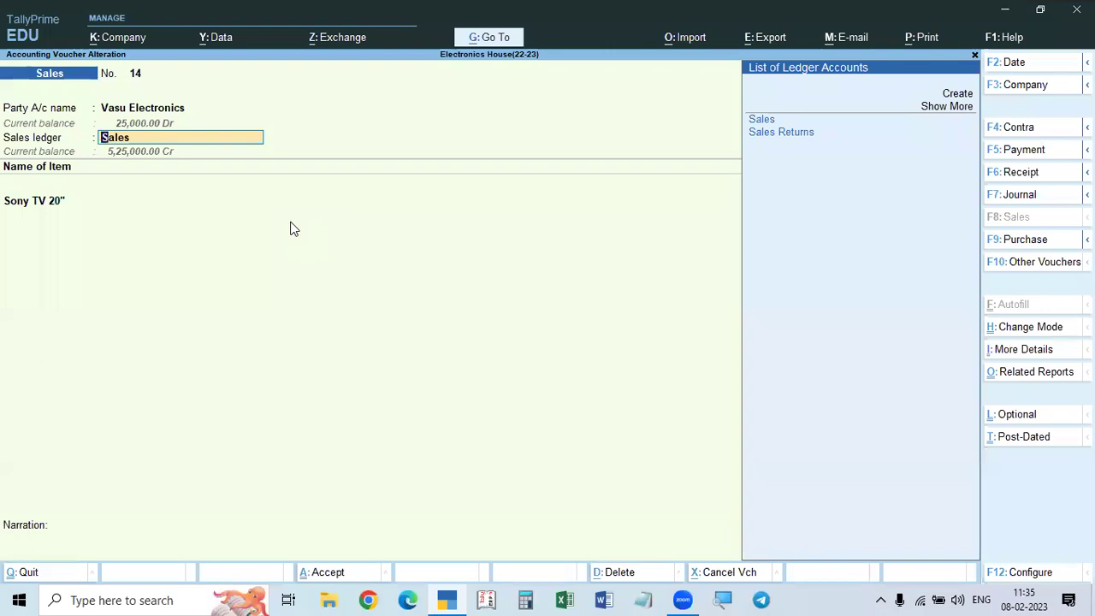
Keep the Sony TV 20" item details, set the due date of bill reference 14 to 31.12.22, and accept the sales voucher
key("Return")
key("Return")
key("Return")
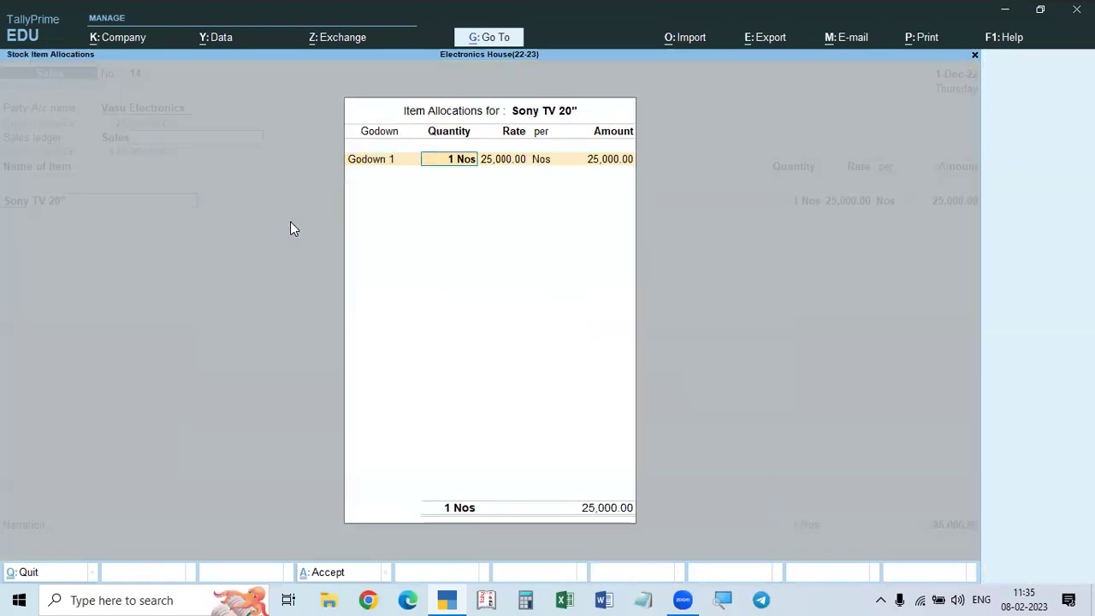
key("Return")
key("Return")
key("Return")
key("Return")
key("Return")
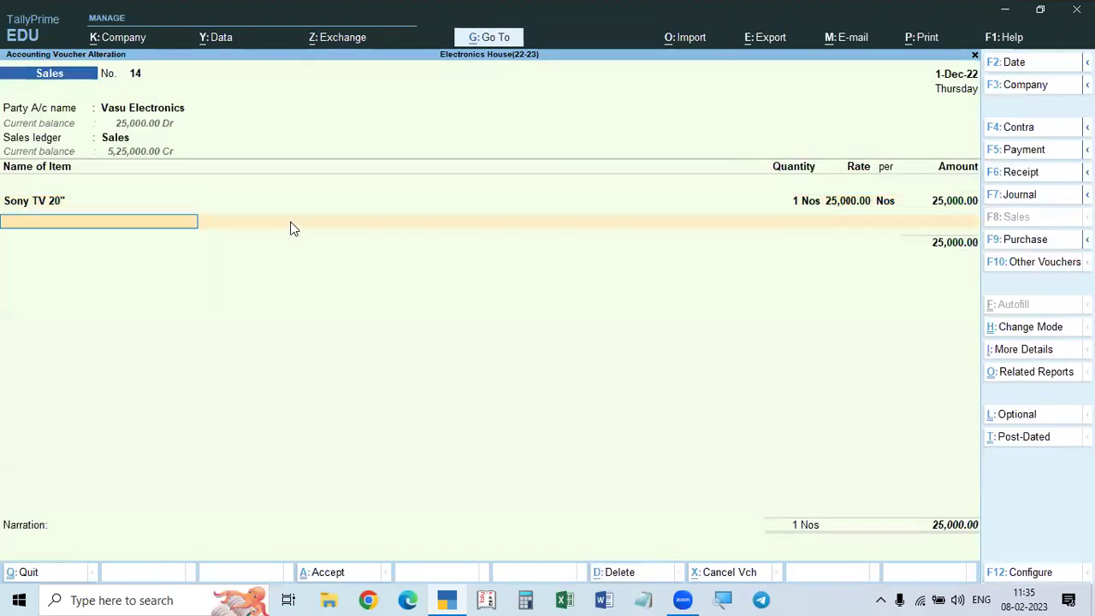
key("Return")
key("Return")
key("Return")
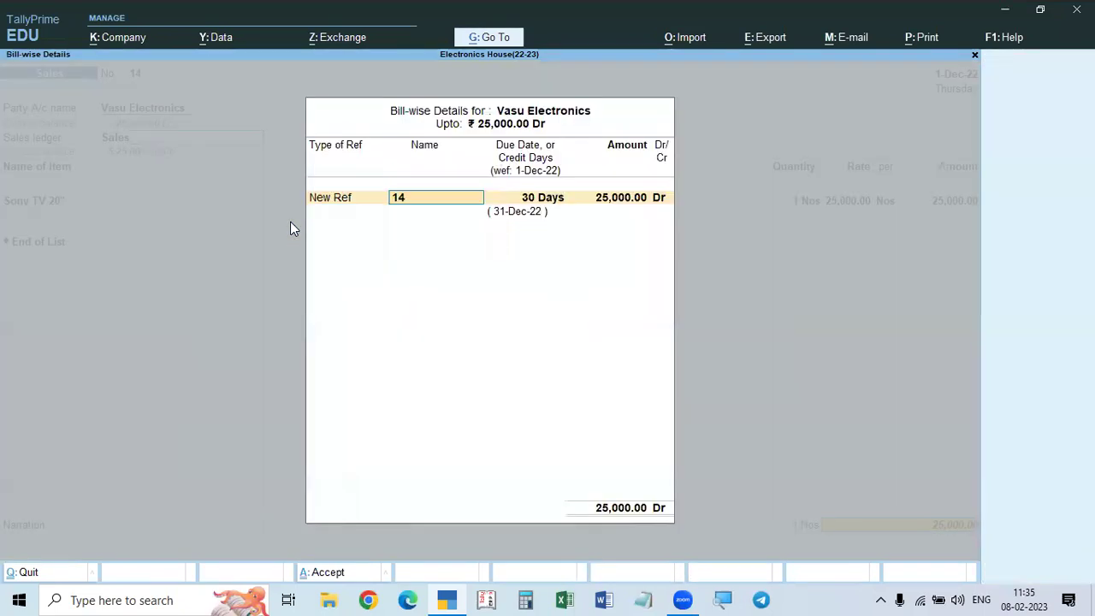
key("Return")
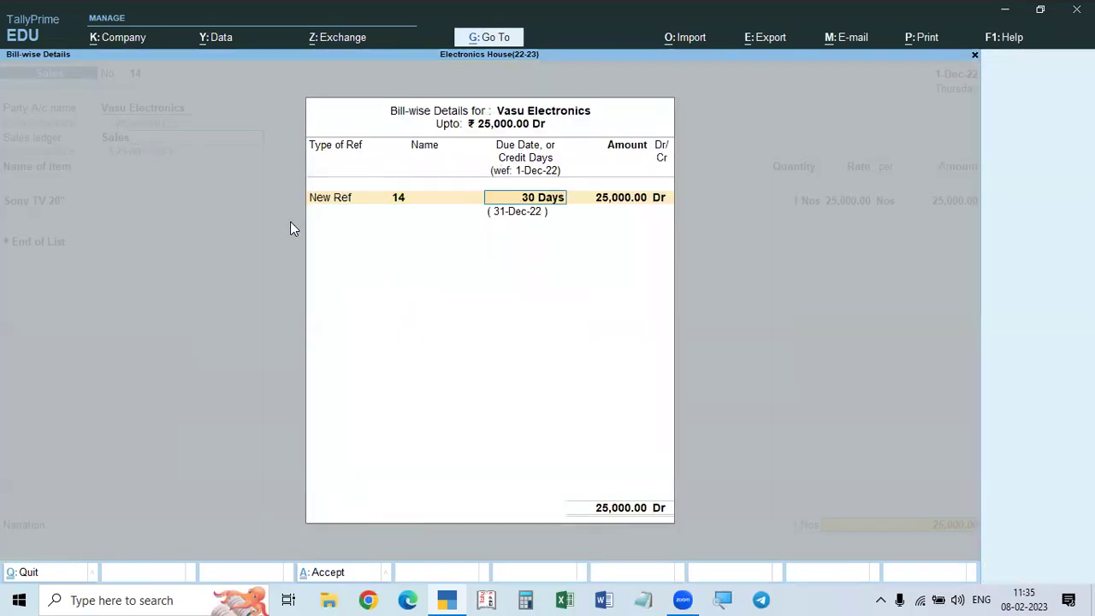
type("31.12.22")
key("Return")
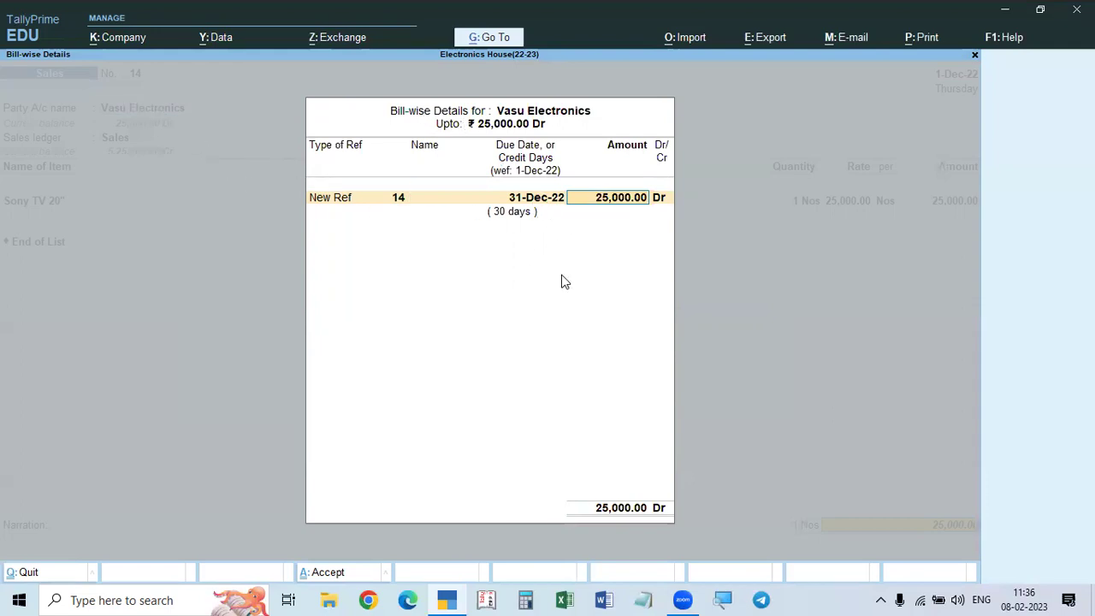
key("Return")
key("Return")
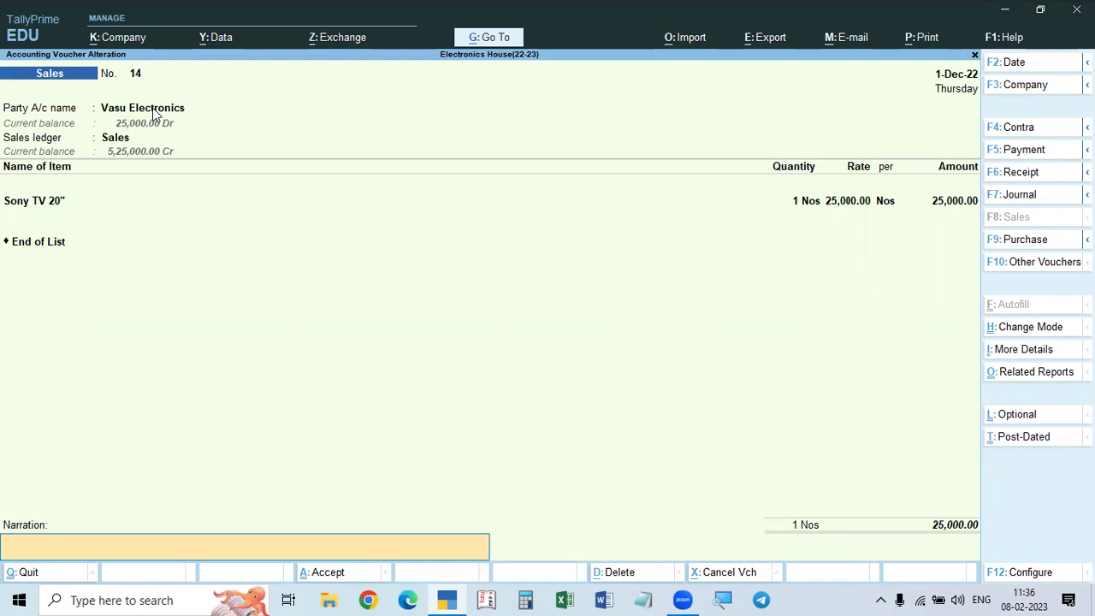
key("Return")
key("Return")
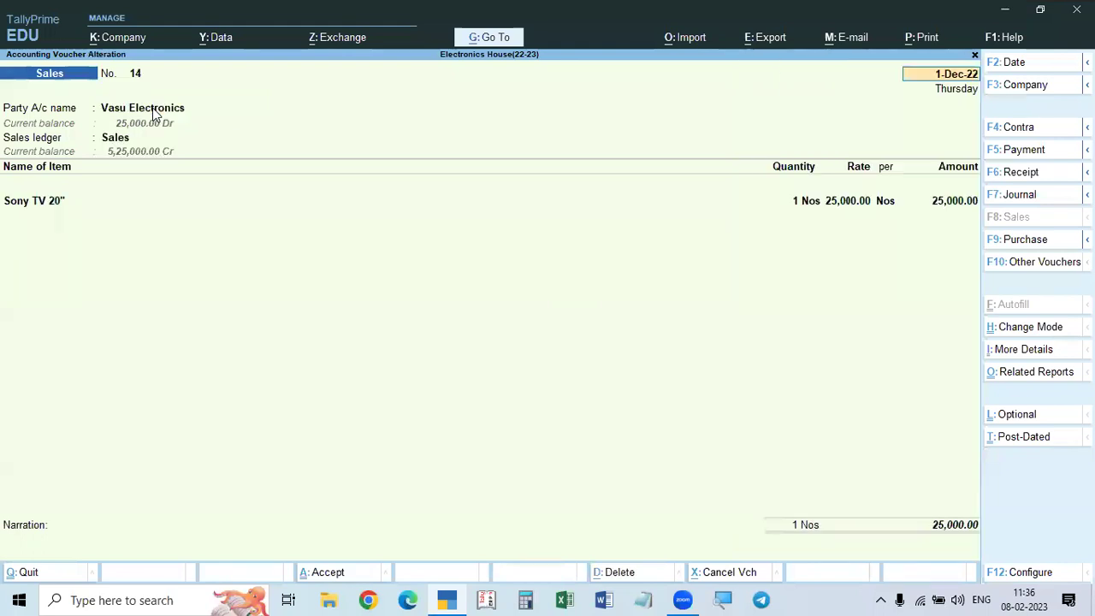
Reopen sales voucher 14, examine the payment terms and bill details in its enlarged invoice preview, and return to the voucher
key("Page_Up")
key("ctrl+p")
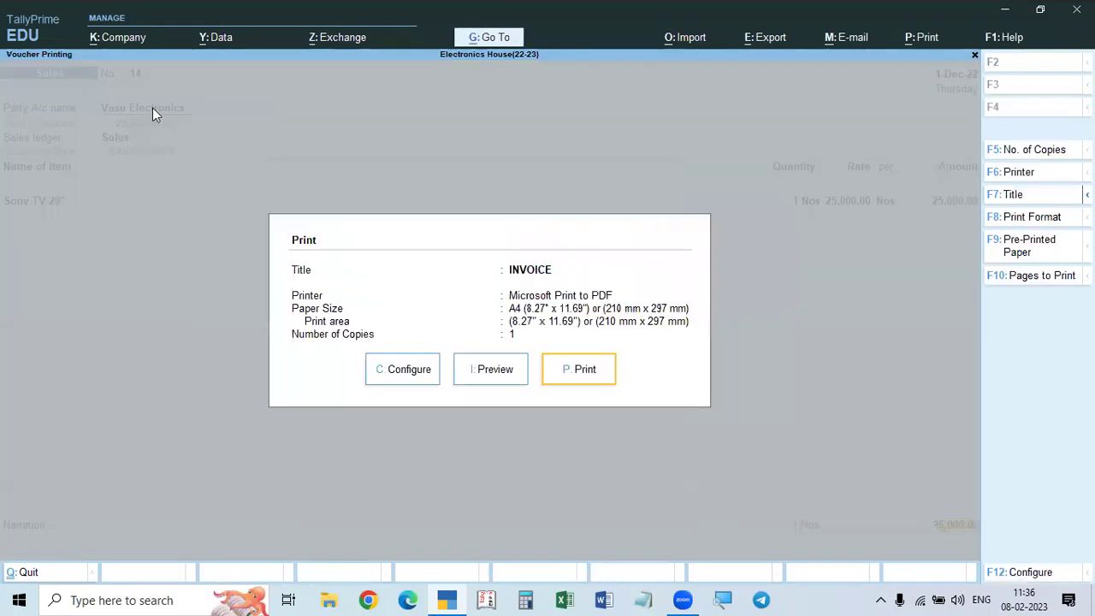
left_click(492, 372)
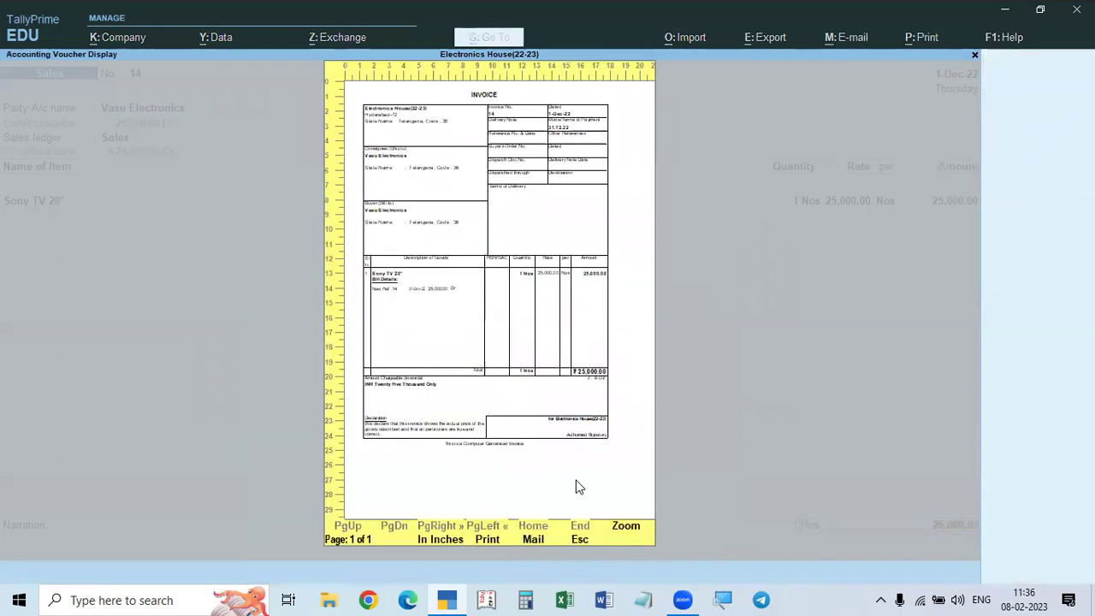
left_click(629, 528)
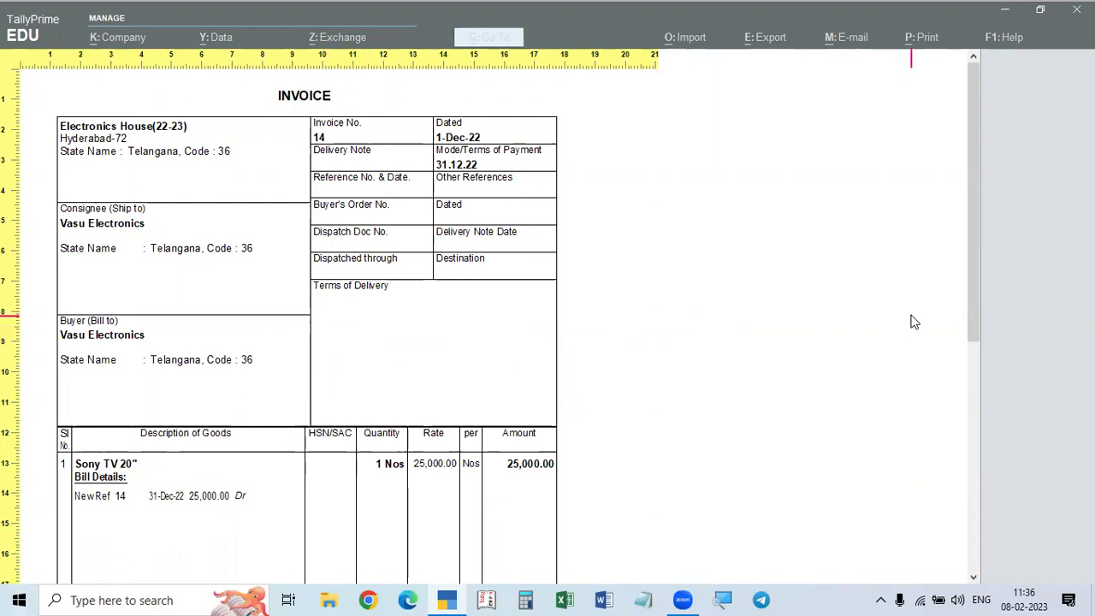
key("Escape")
key("Escape")
key("Escape")
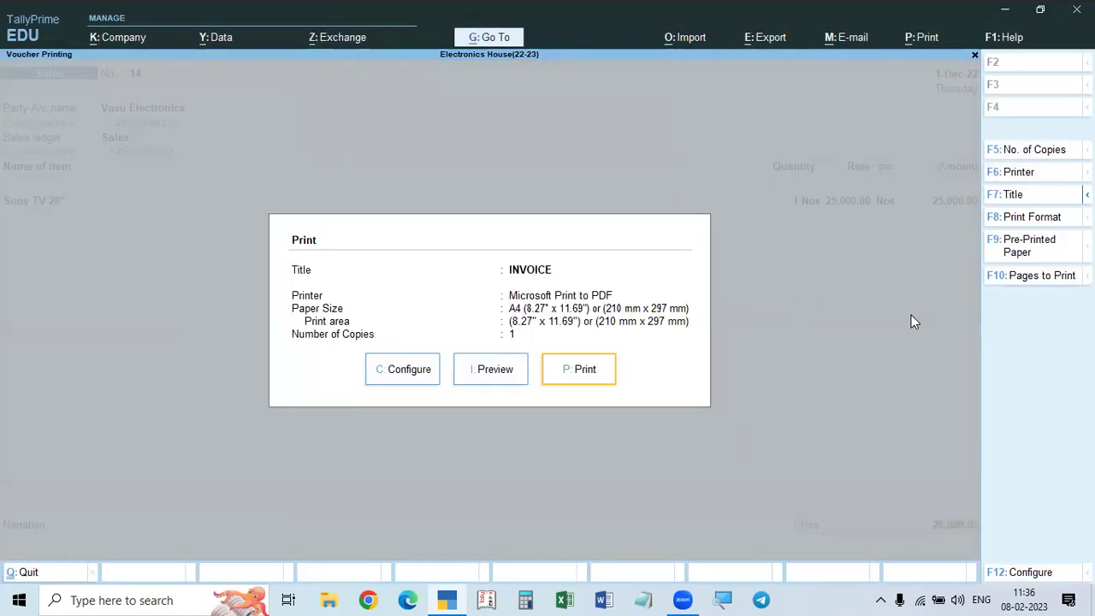
Set Mode/Terms of Payment to 30 day in the voucher's order details and finish the party details
key("Return")
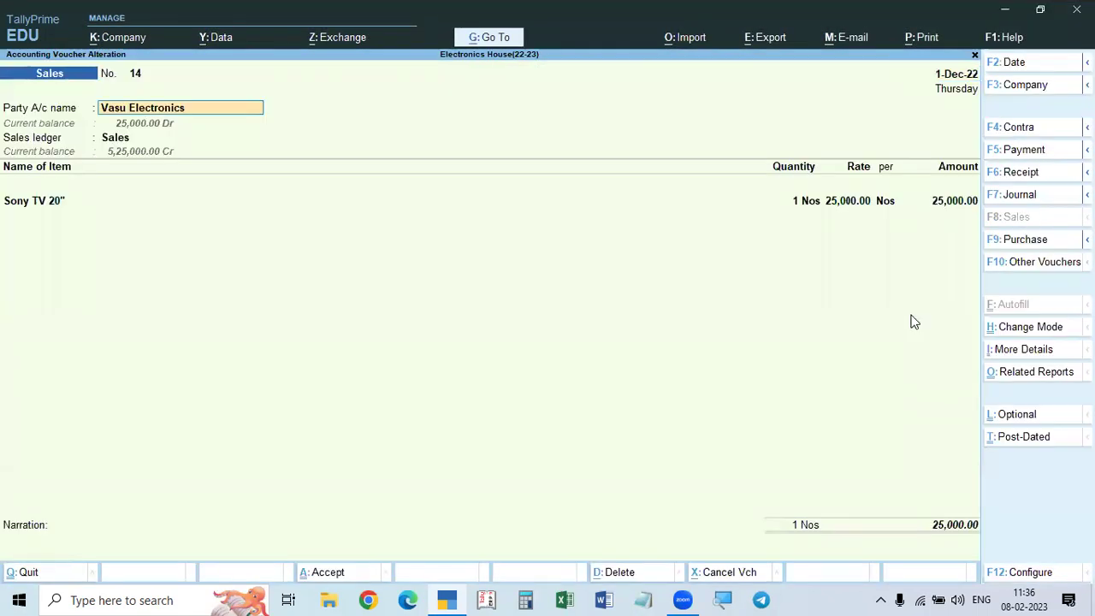
key("Return")
key("Return")
key("Return")
key("Return")
key("Return")
key("Return")
key("Return")
key("Return")
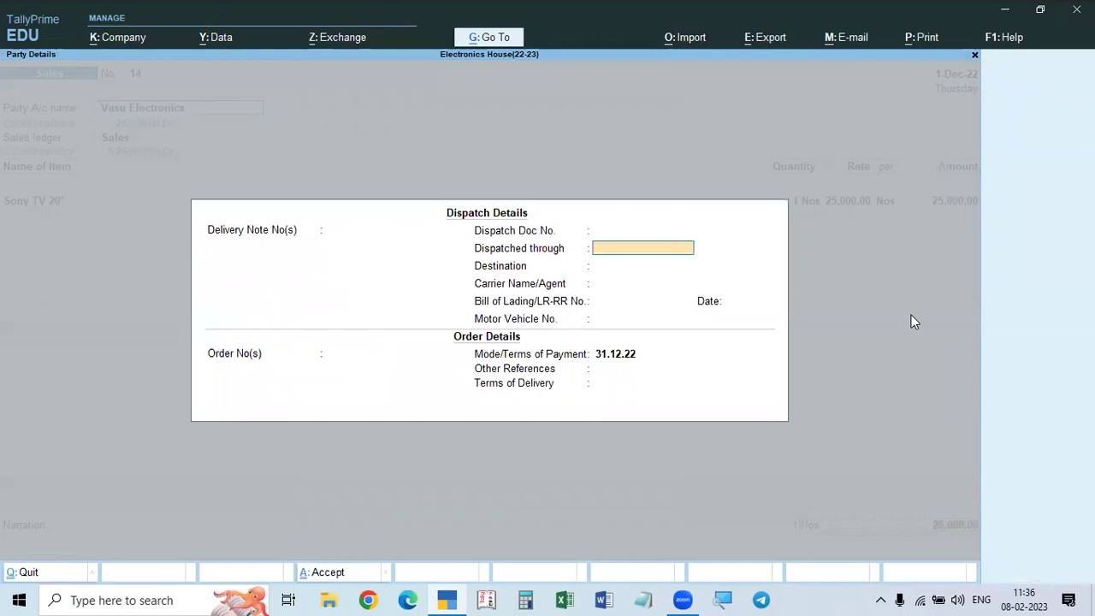
key("Return")
key("Return")
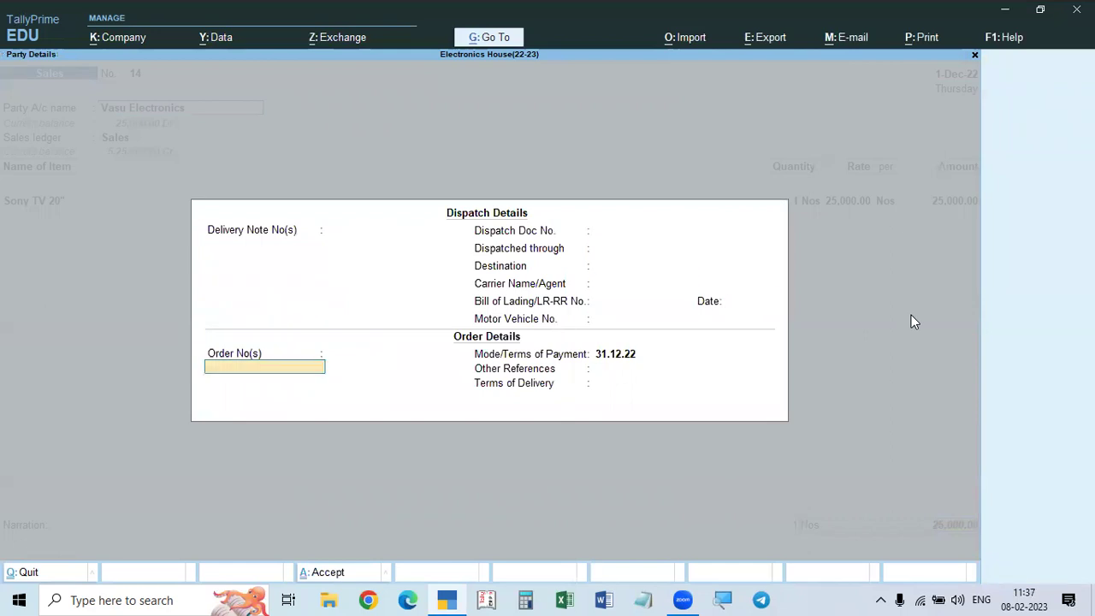
type("30")
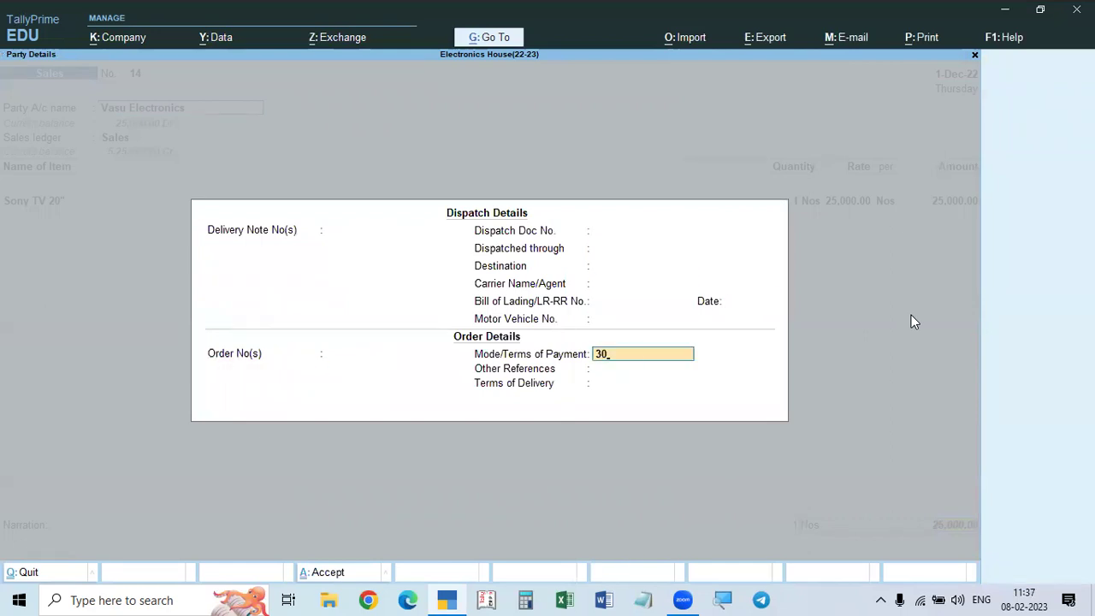
type(" day")
key("Return")
key("Return")
key("Return")
Keep the Sony TV 20" item details, set the credit period of bill reference 14 to 30 days, and accept the sales voucher
key("Return")
key("Return")
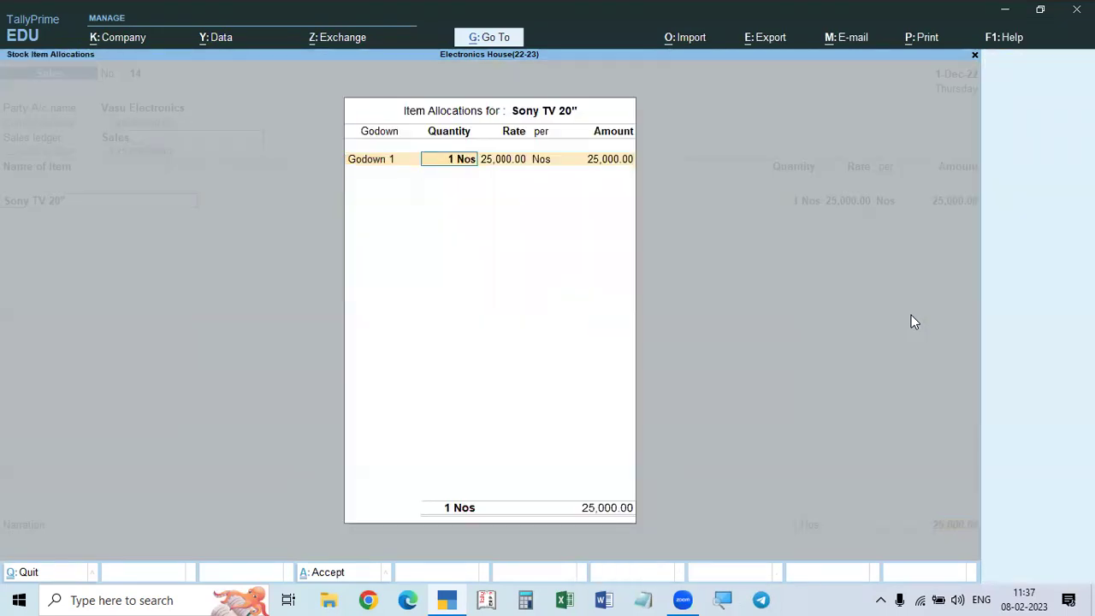
key("Return")
key("Return")
key("Return")
key("Return")
key("Return")
key("Return")
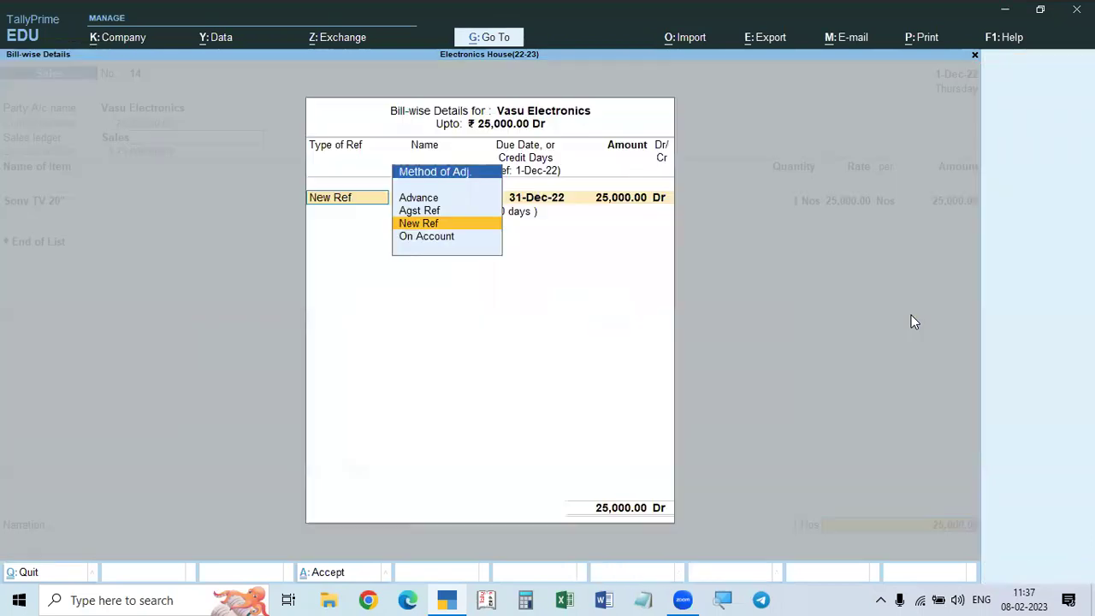
key("Return")
key("Return")
type("3")
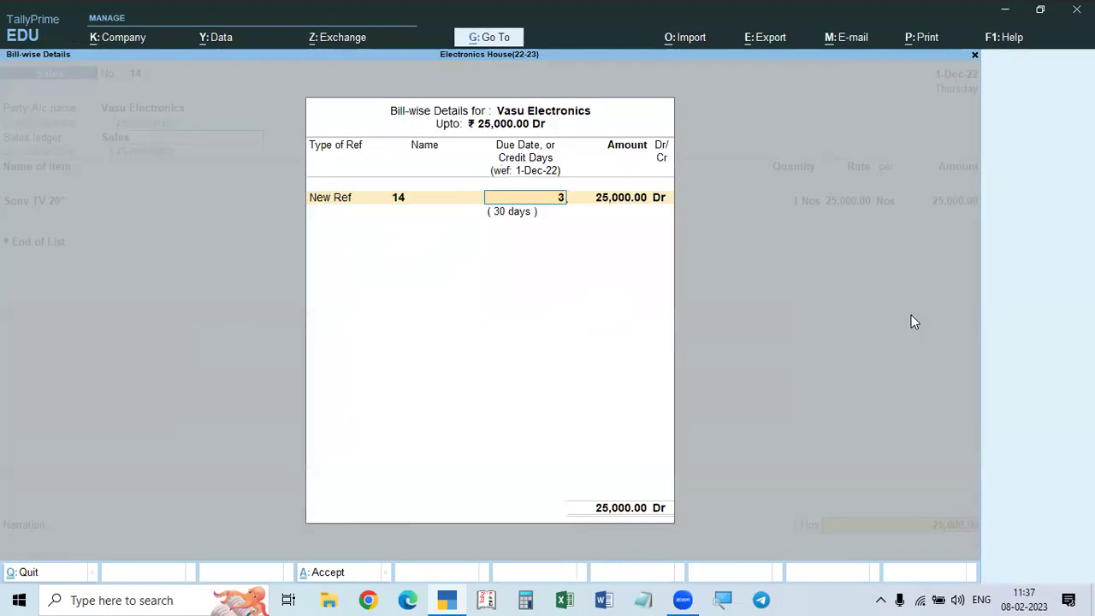
type("0")
key("Return")
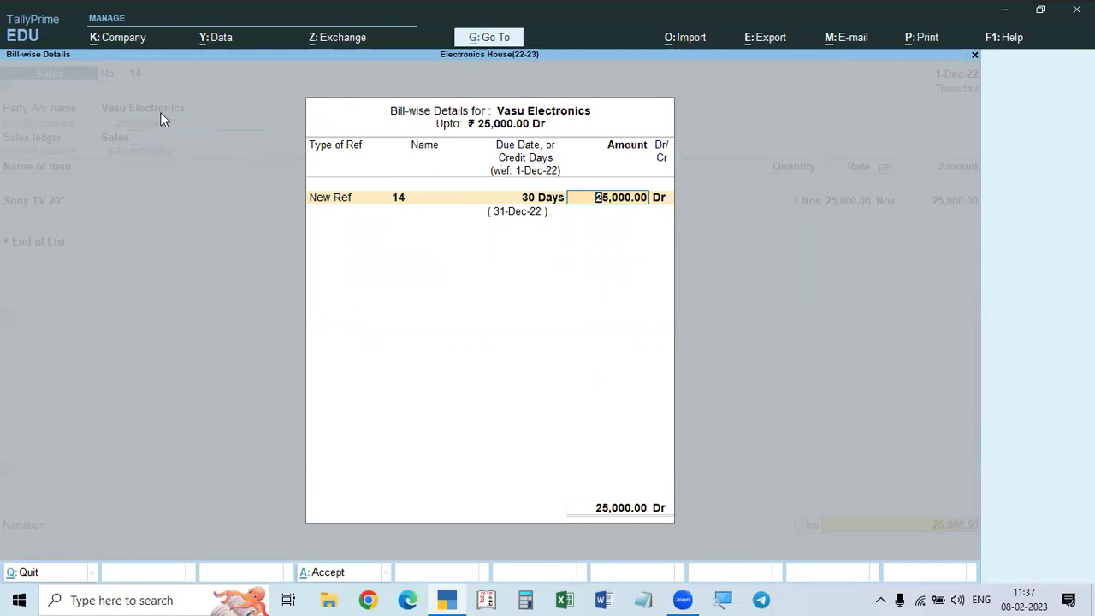
key("Return")
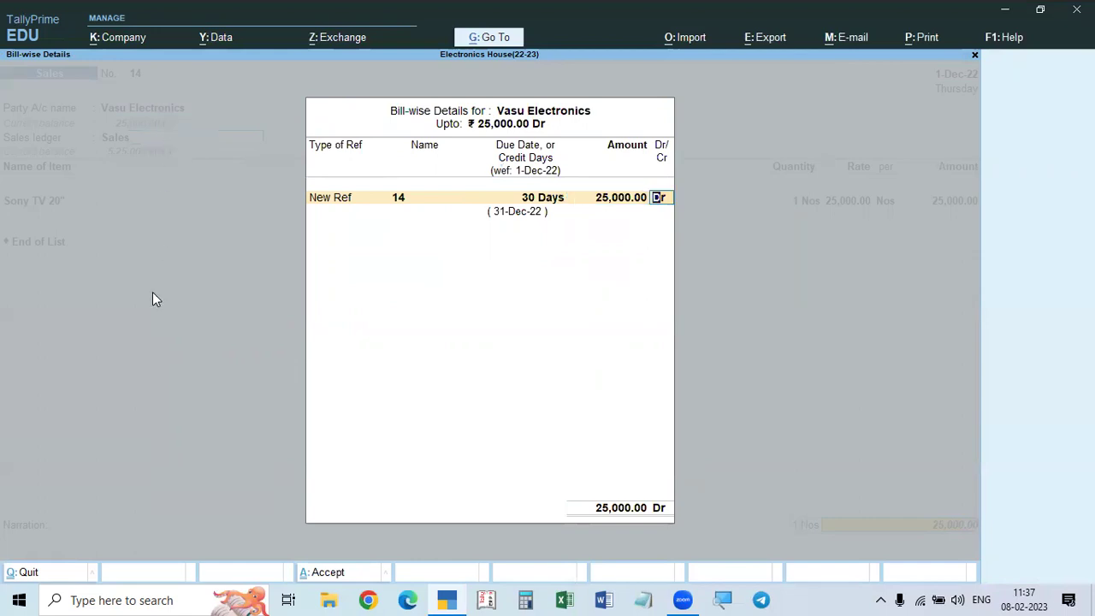
key("Return")
key("Return")
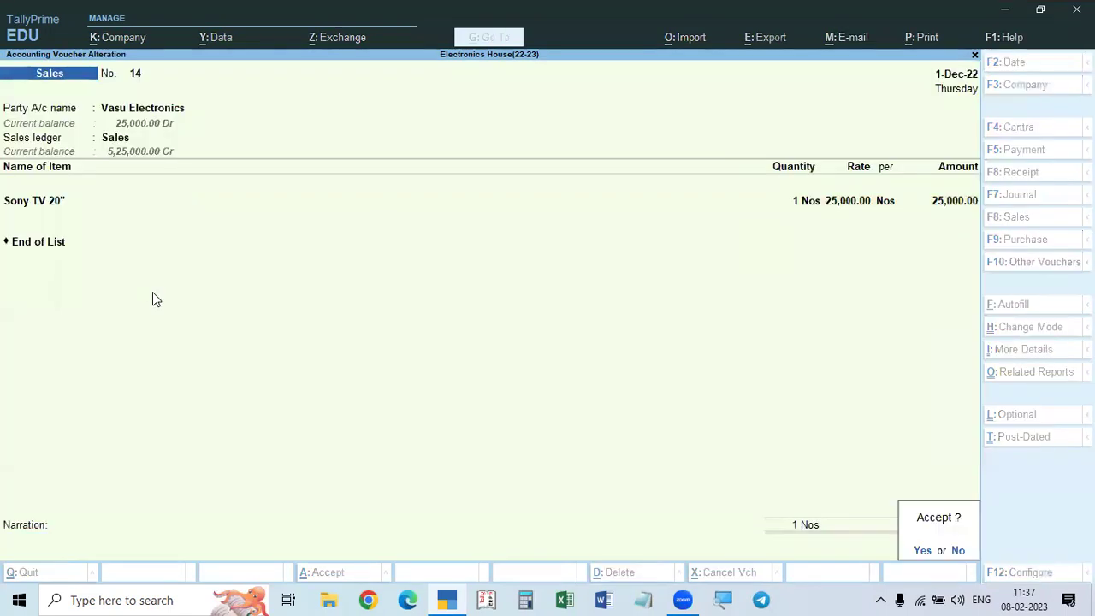
key("Return")
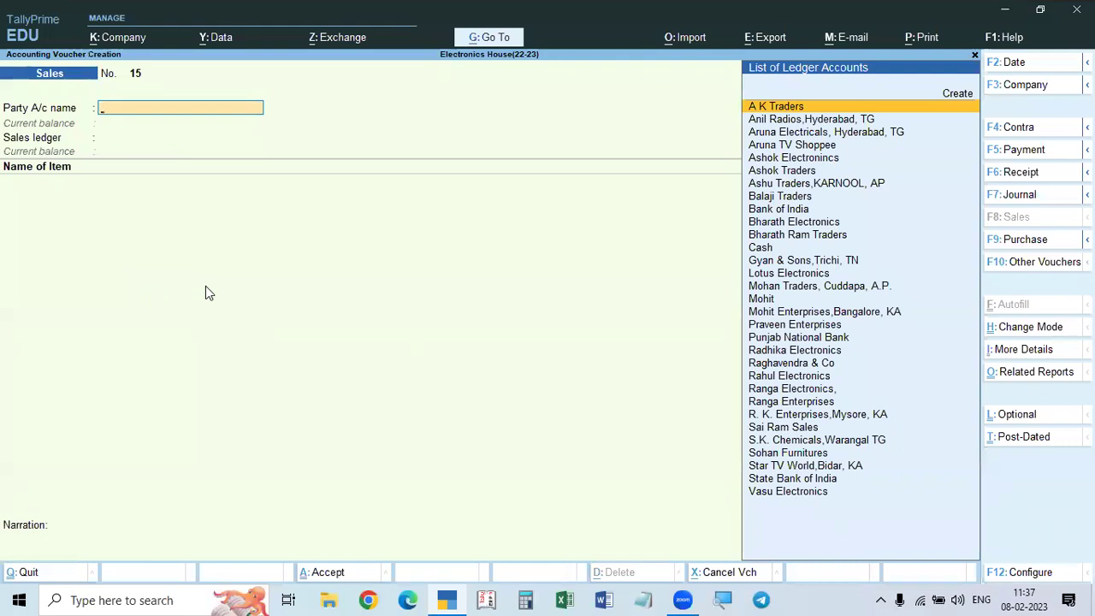
Reopen sales voucher 14 and examine the payment terms and bill details in its enlarged invoice preview
key("Page_Up")
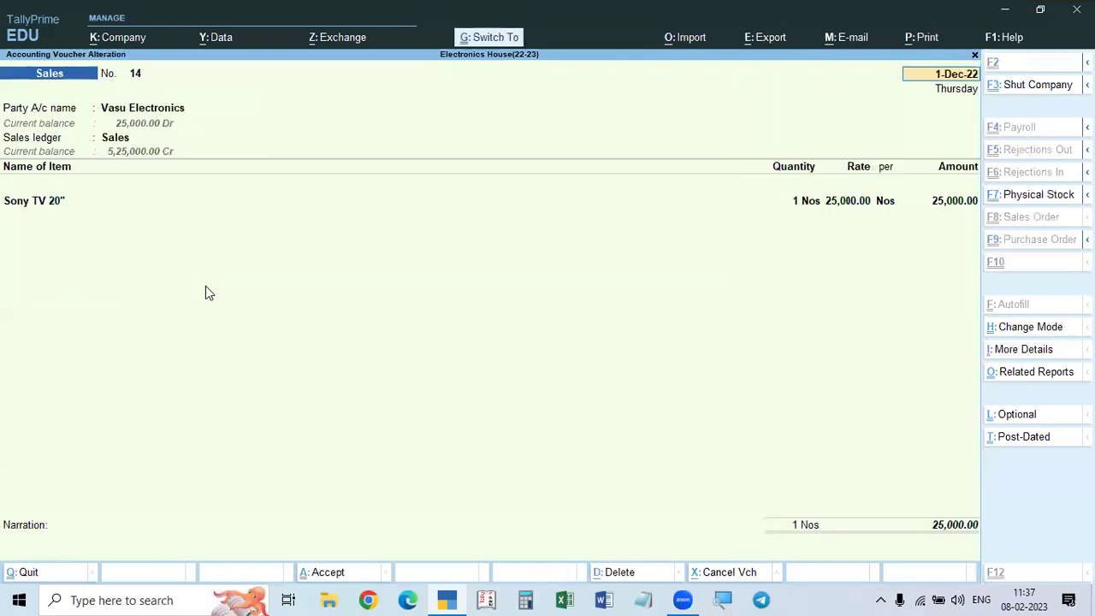
key("alt+p")
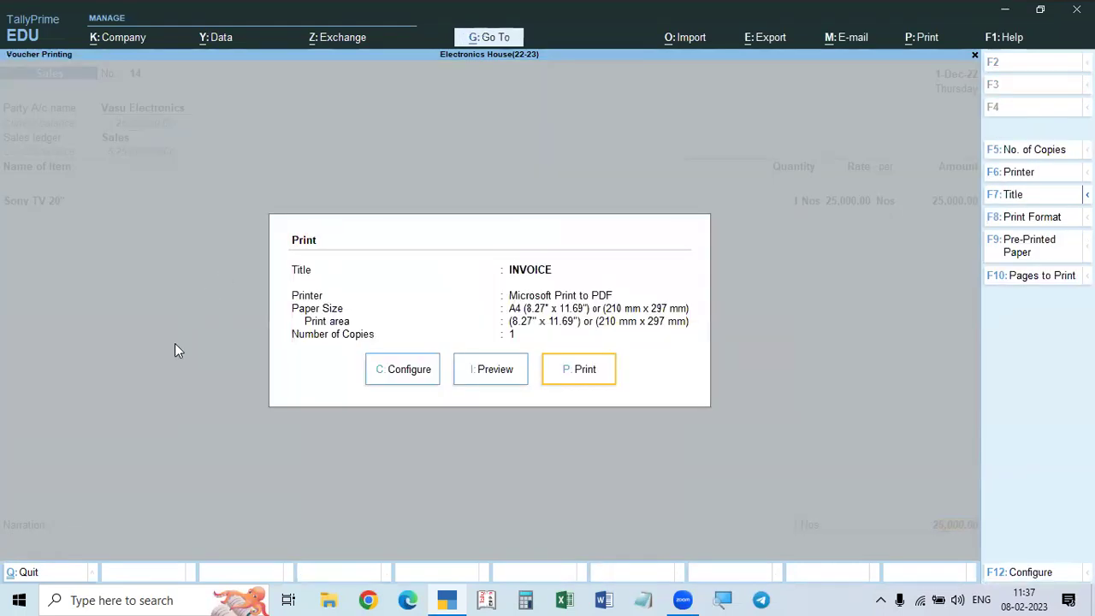
left_click(491, 374)
left_click(626, 527)
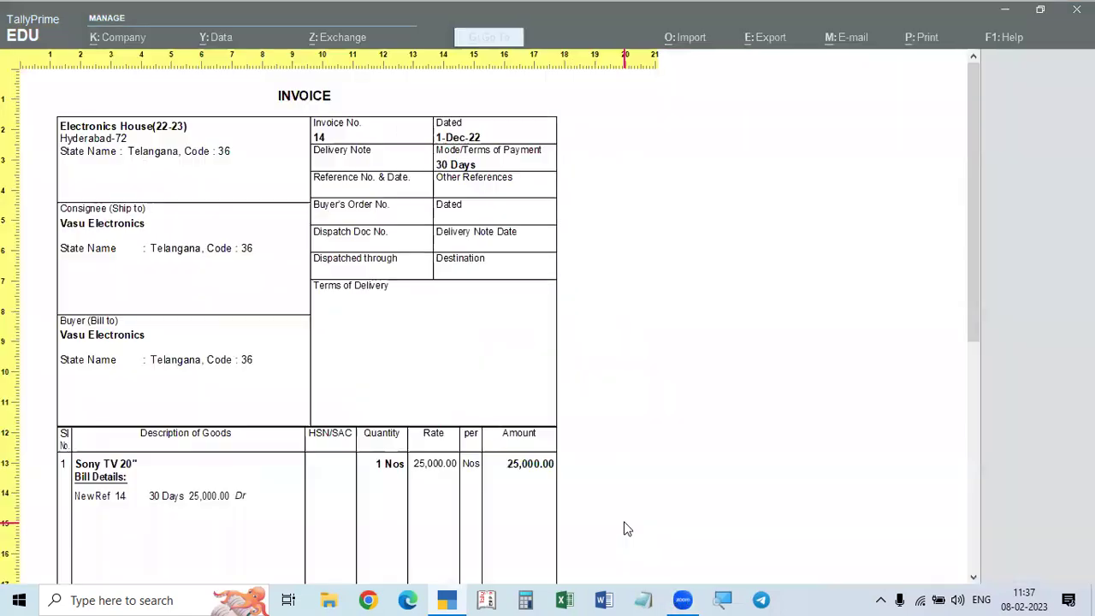
scroll(469, 181, "down", 1)
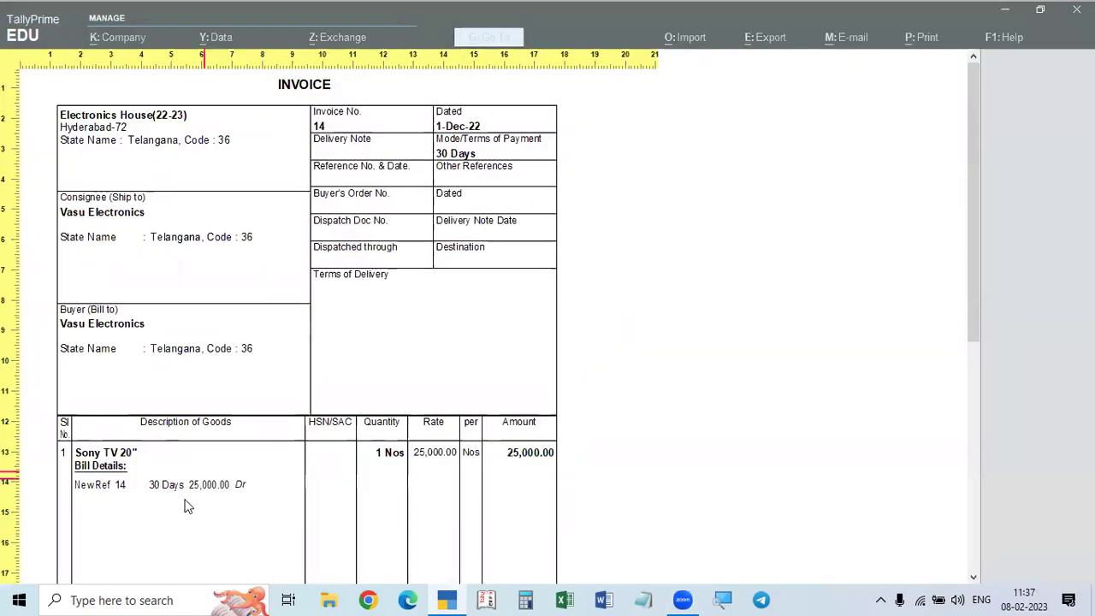
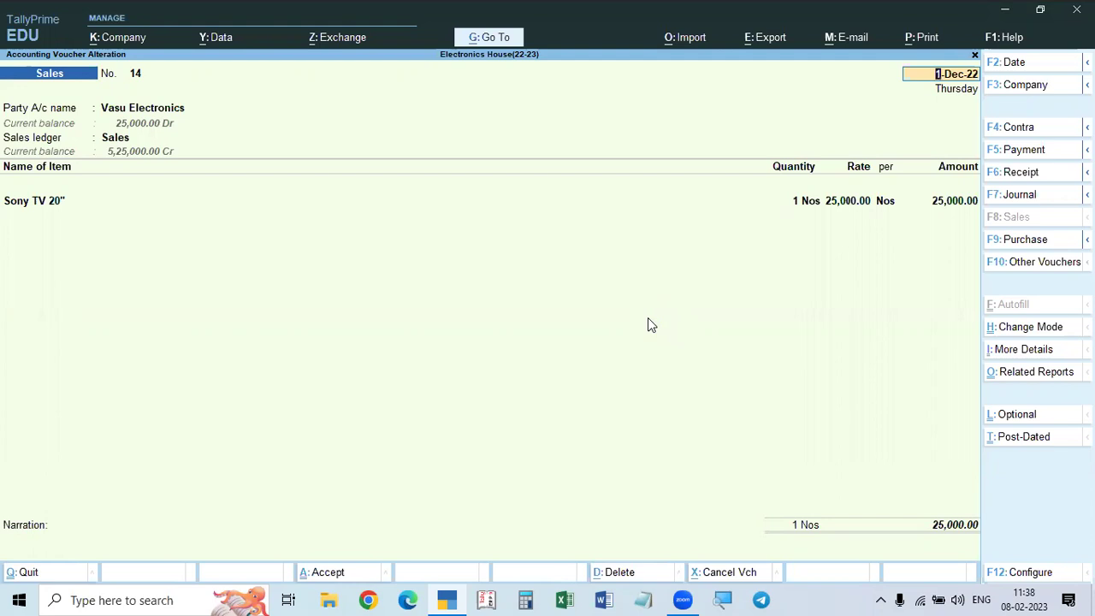
Set Mode/Terms of Payment to Advance Payment in voucher 14's order details and finish the party details
key("Return")
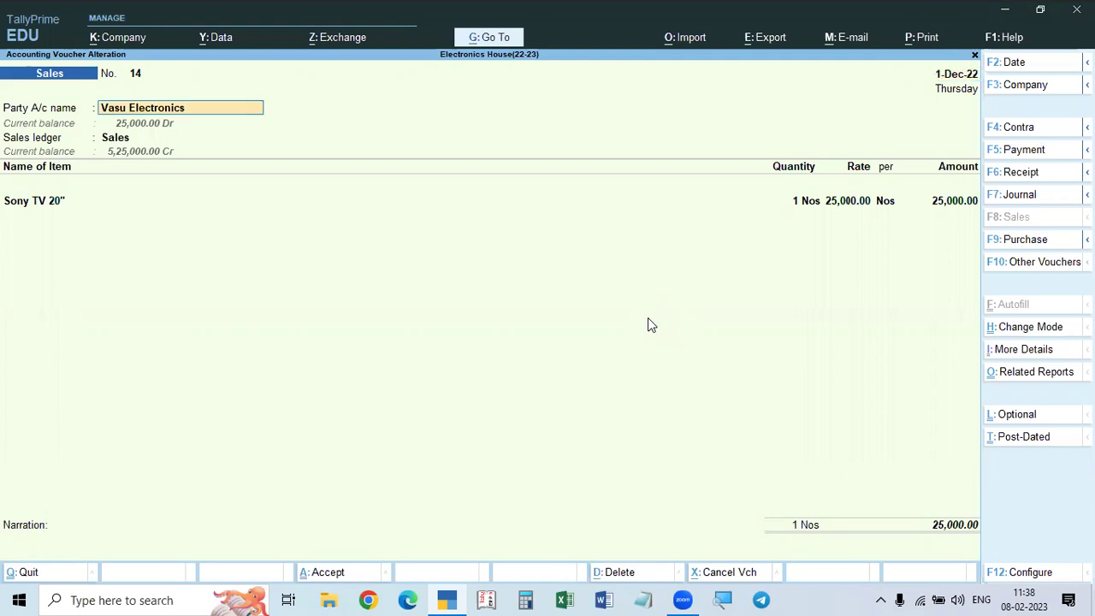
key("Return")
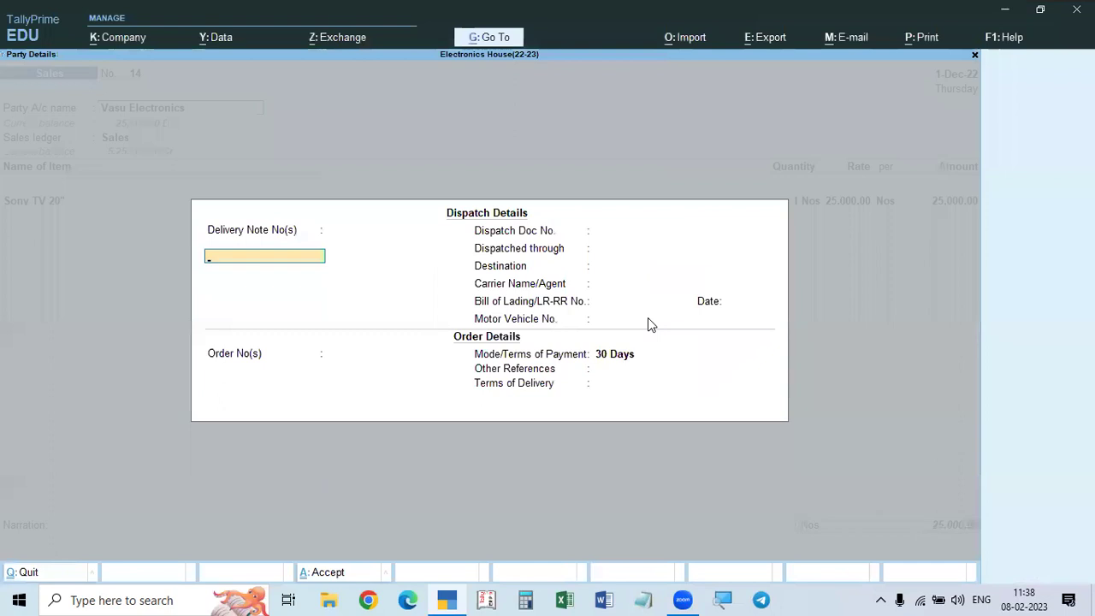
left_click(633, 360)
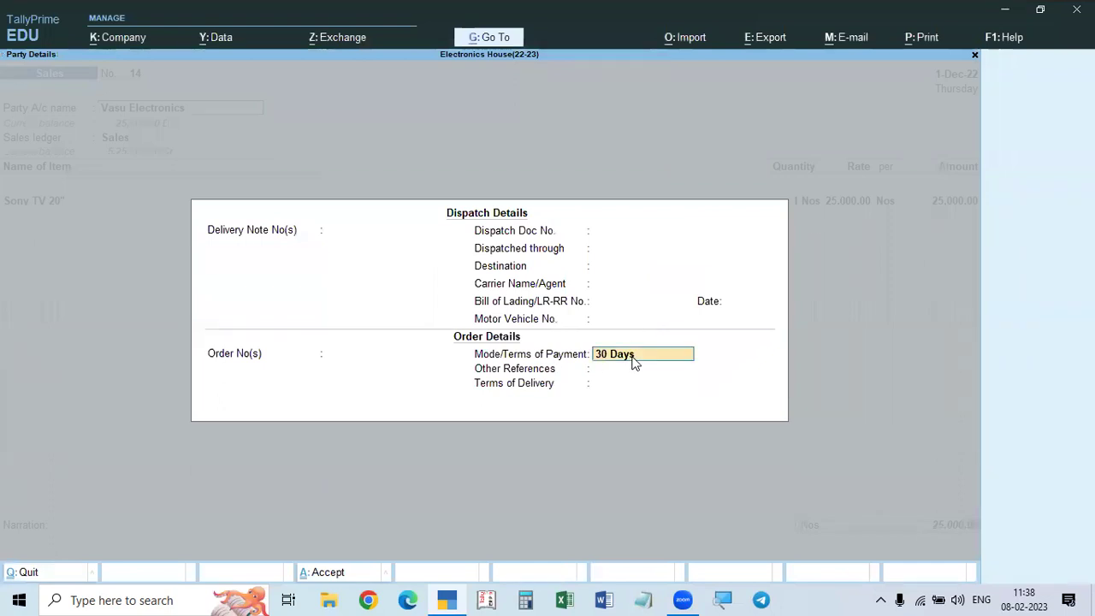
type("Advance Paymeb")
type("t")
key("BackSpace")
key("BackSpace")
type("nt")
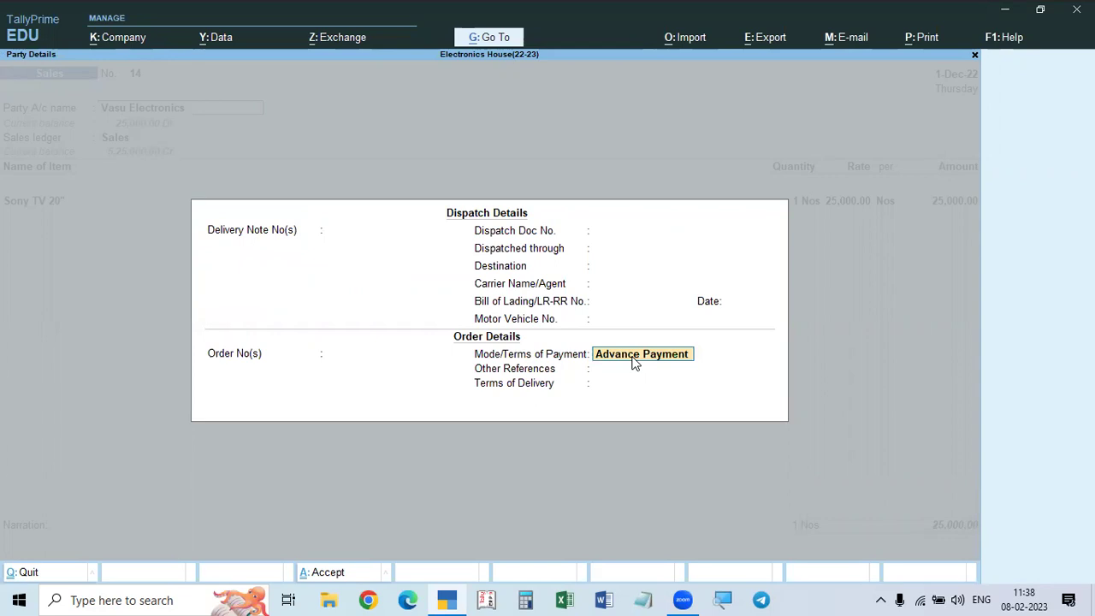
key("Return")
key("Return")
key("Return")
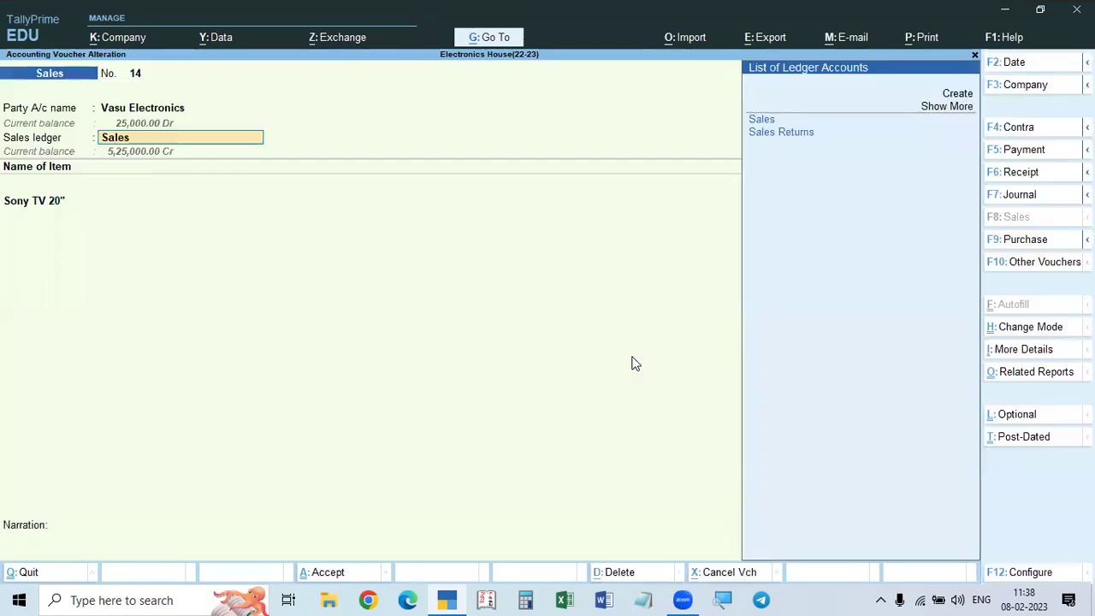
Keep the Sony TV 20" item details, try entering Advance payment as the due date of bill reference 14, and clear the entry
key("Return")
key("Return")
key("Return")
key("Return")
key("Return")
key("Return")
key("Return")
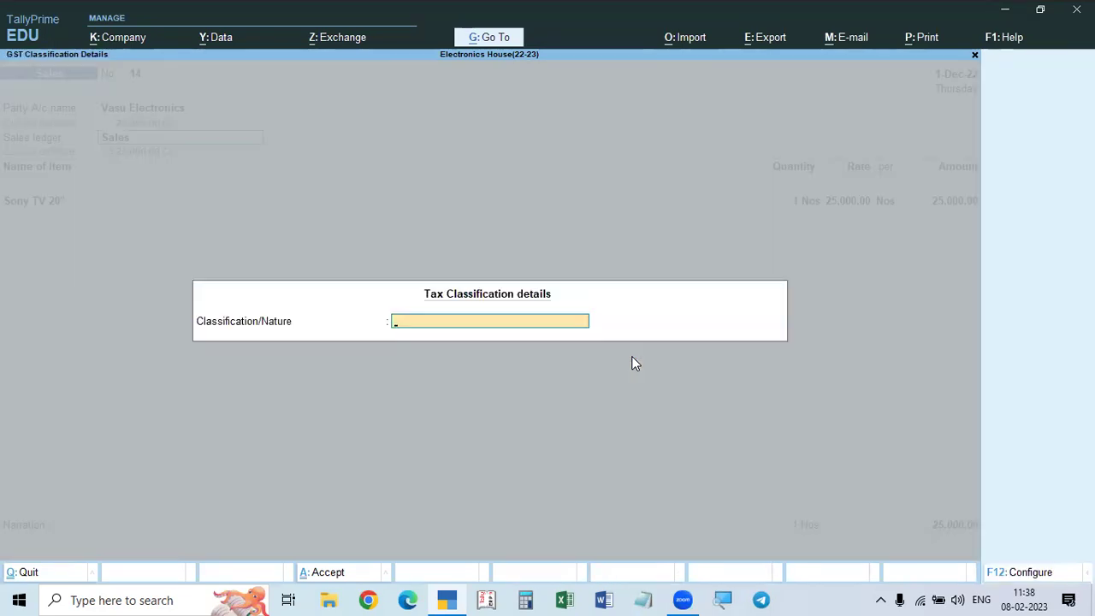
key("Return")
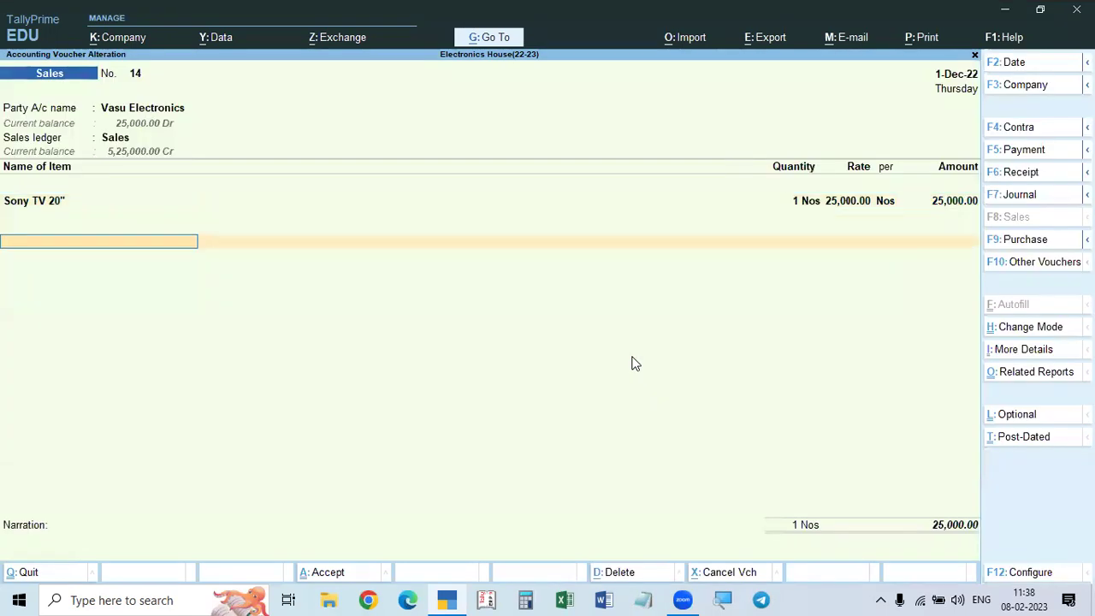
key("Return")
key("Return")
type("Advance payment")
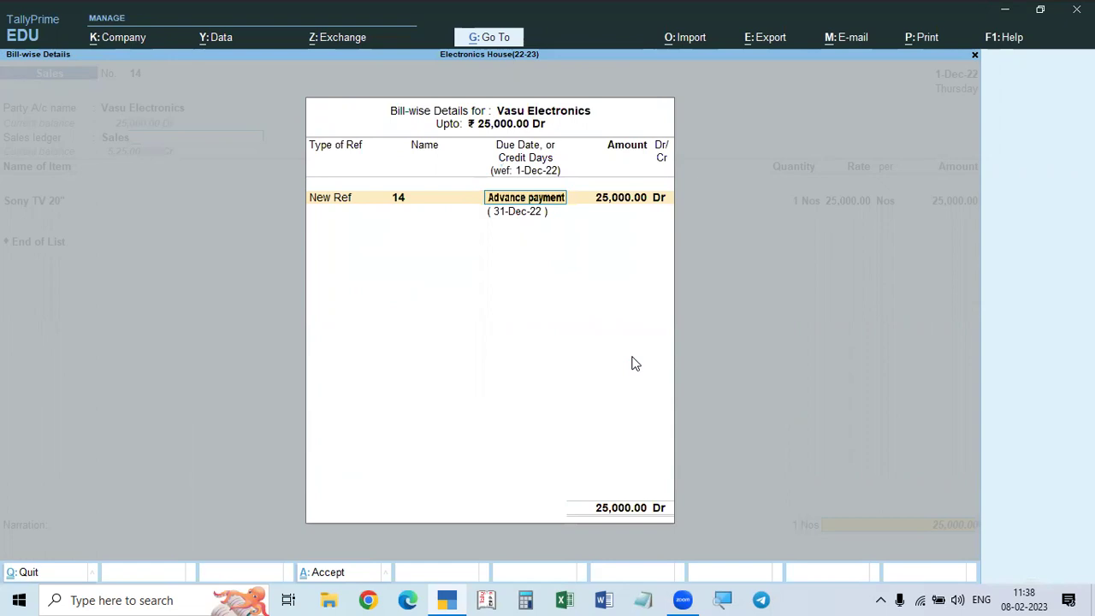
key("BackSpace")
key("BackSpace")
key("BackSpace")
key("BackSpace")
key("BackSpace")
key("BackSpace")
key("BackSpace")
key("BackSpace")
key("BackSpace")
key("BackSpace")
key("BackSpace")
key("BackSpace")
key("BackSpace")
key("BackSpace")
key("BackSpace")
Set the due date of bill reference 14 to 31-12 and accept the sales voucher
type("31-12")
key("Return")
key("Return")
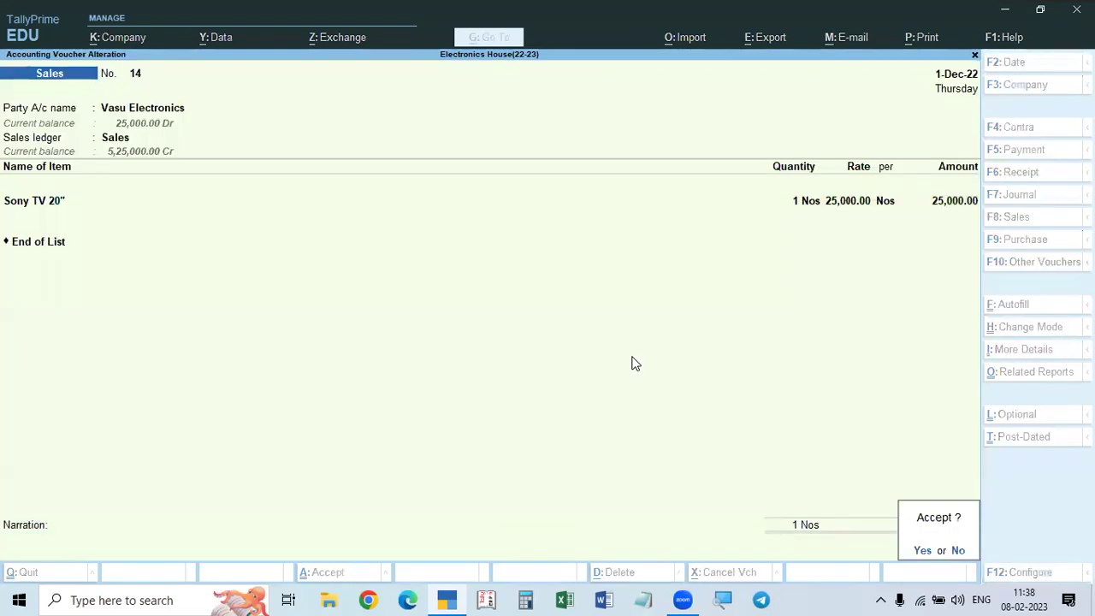
key("Return")
Reopen sales voucher 14, check its payment terms against the bill details in the enlarged invoice preview, and return to the voucher
key("Page_Up")
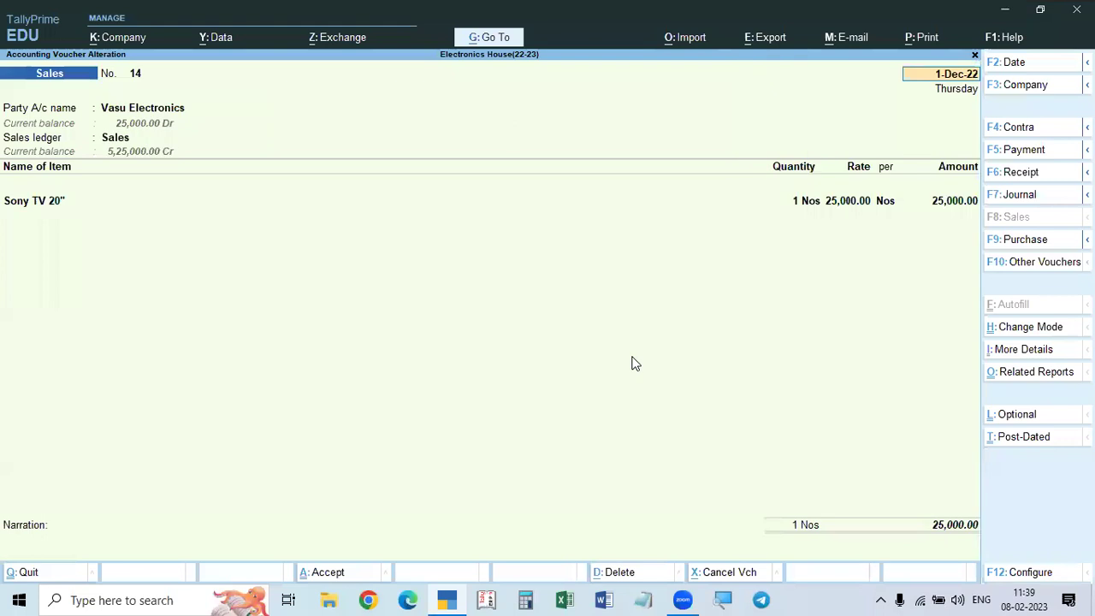
key("ctrl+p")
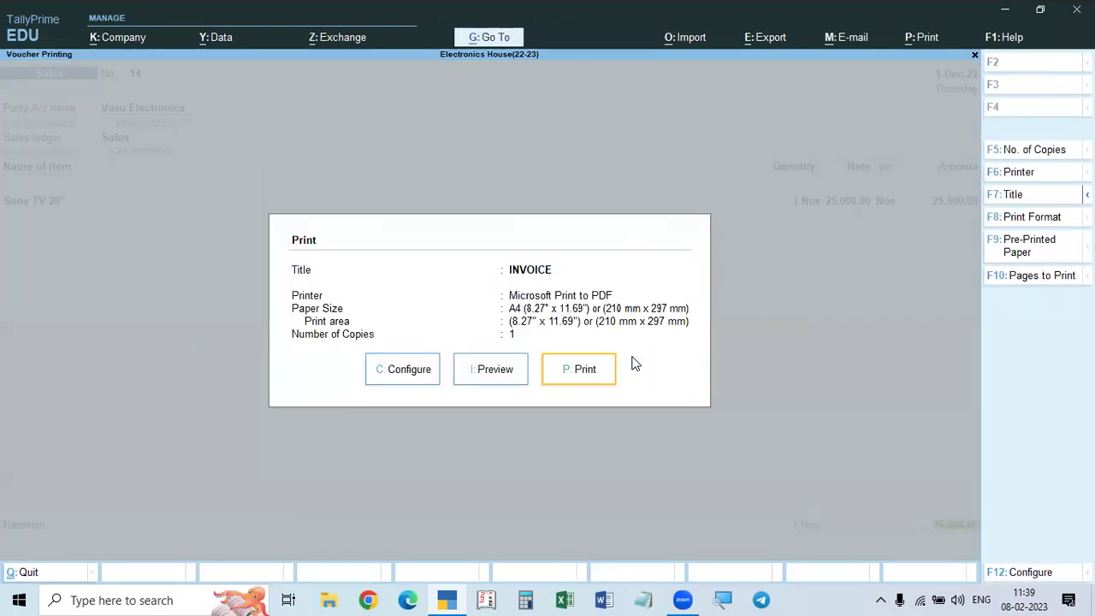
left_click(491, 376)
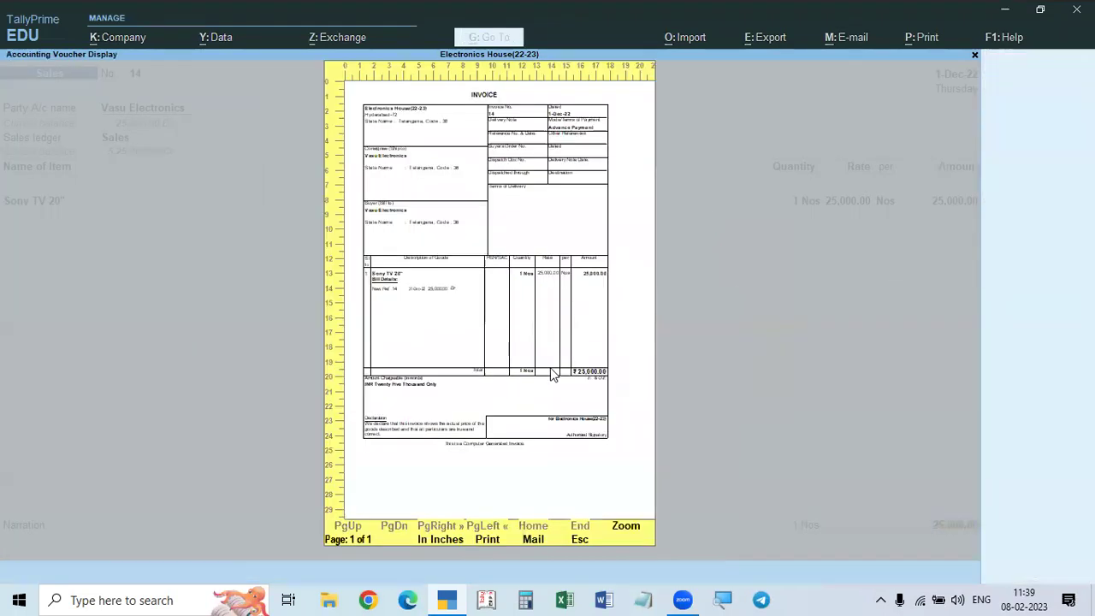
left_click(617, 533)
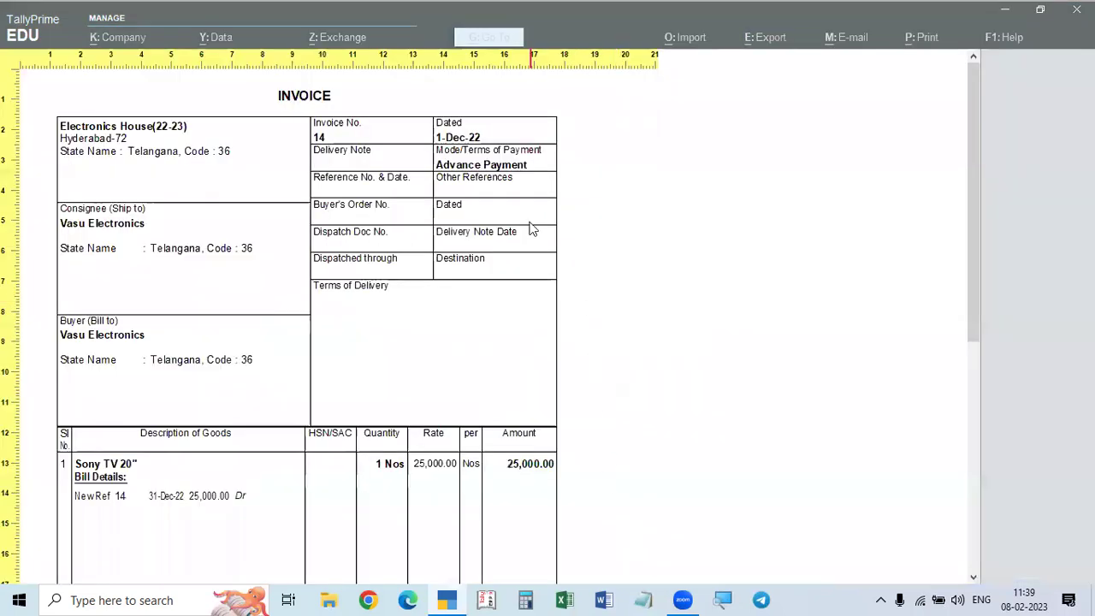
scroll(390, 334, "down", 1)
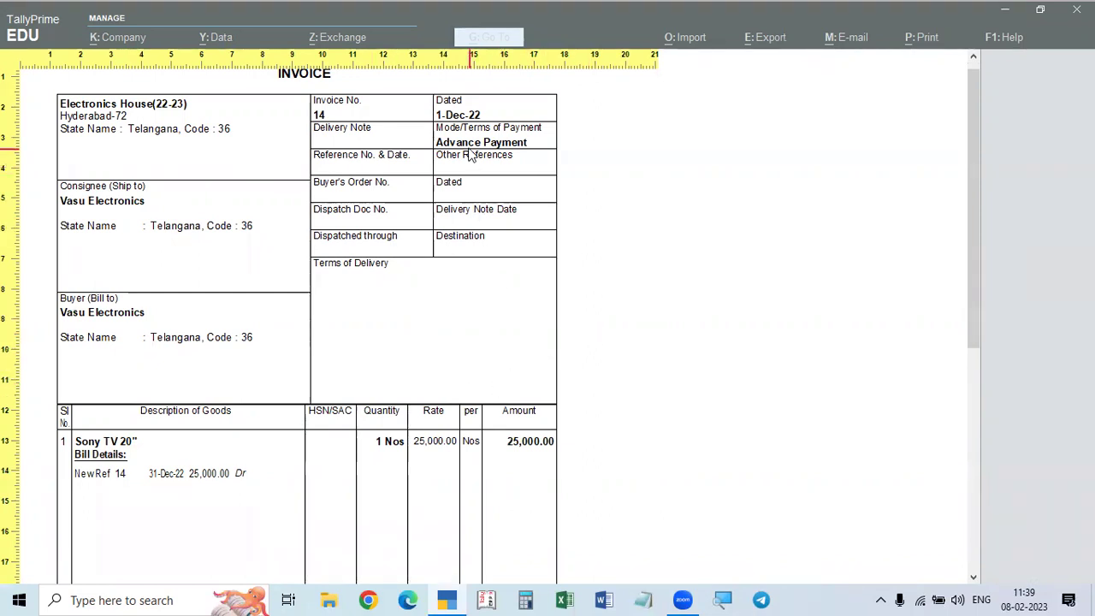
left_click(731, 441)
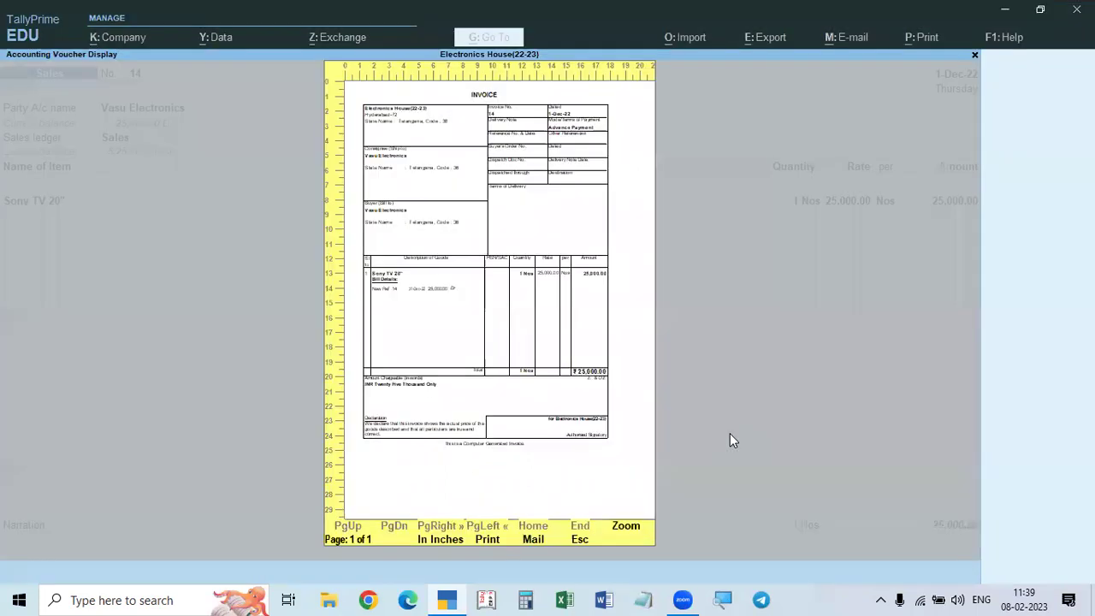
key("Escape")
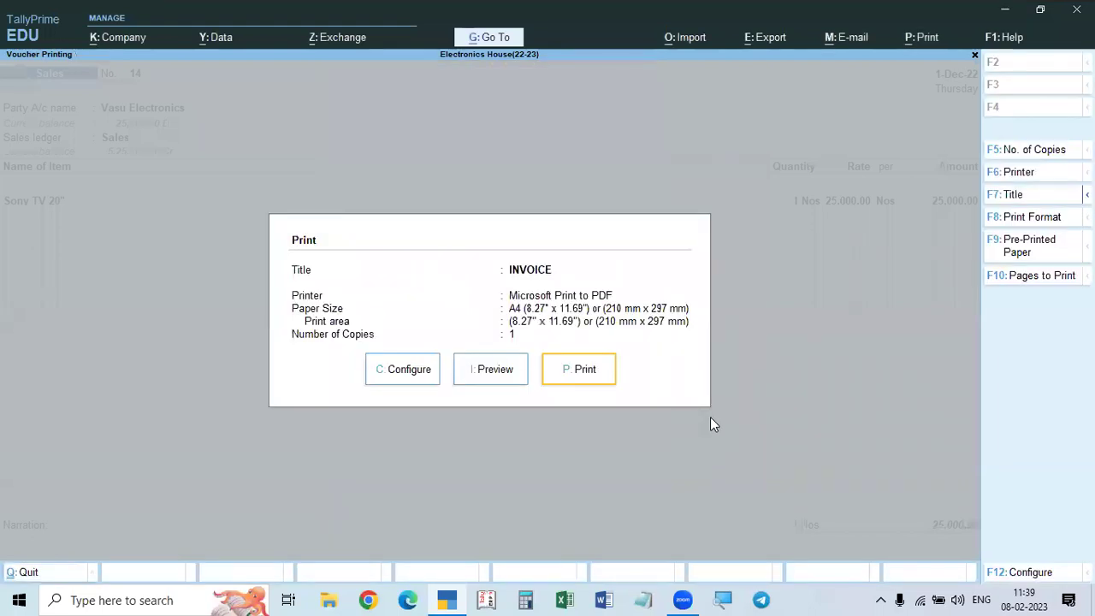
left_click(507, 376)
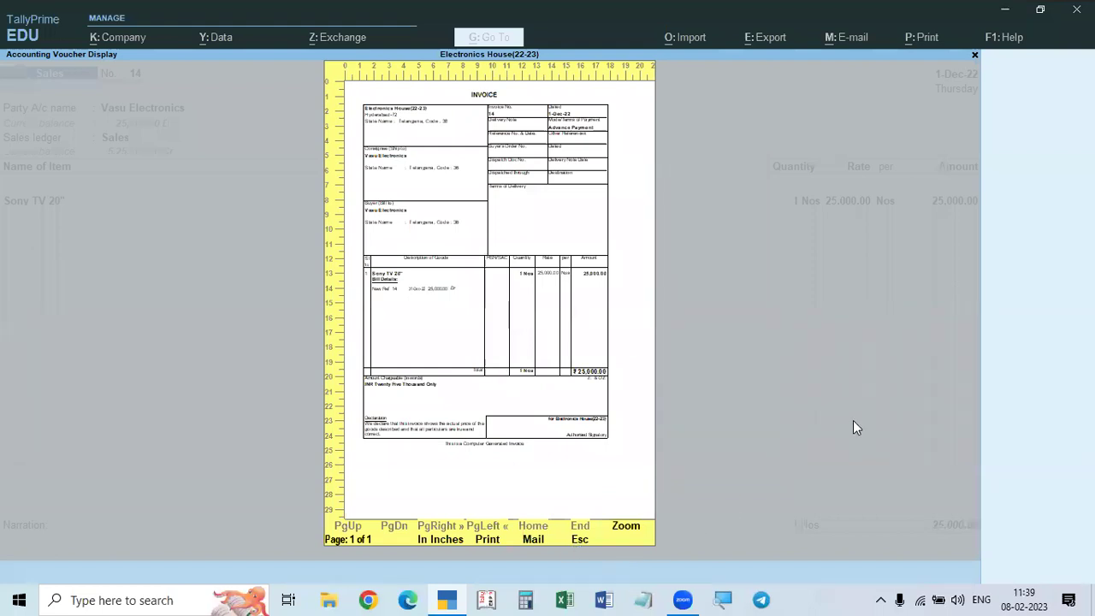
key("Escape")
key("Escape")
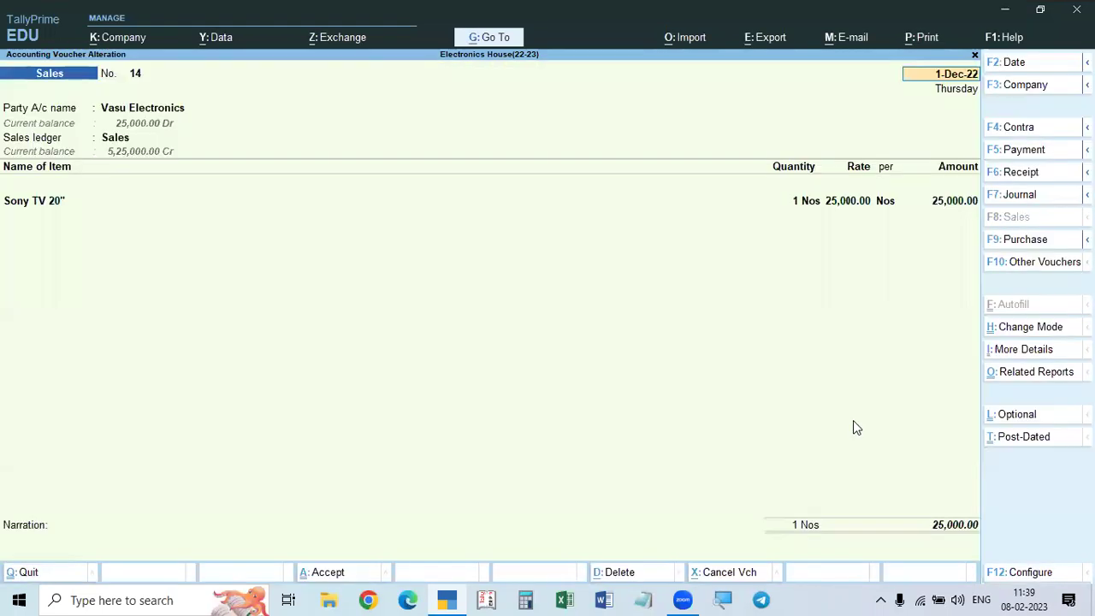
Set Mode/Terms of Payment to 30 Days in the order details for Vasu Electronics and finish the party details
left_click(177, 106)
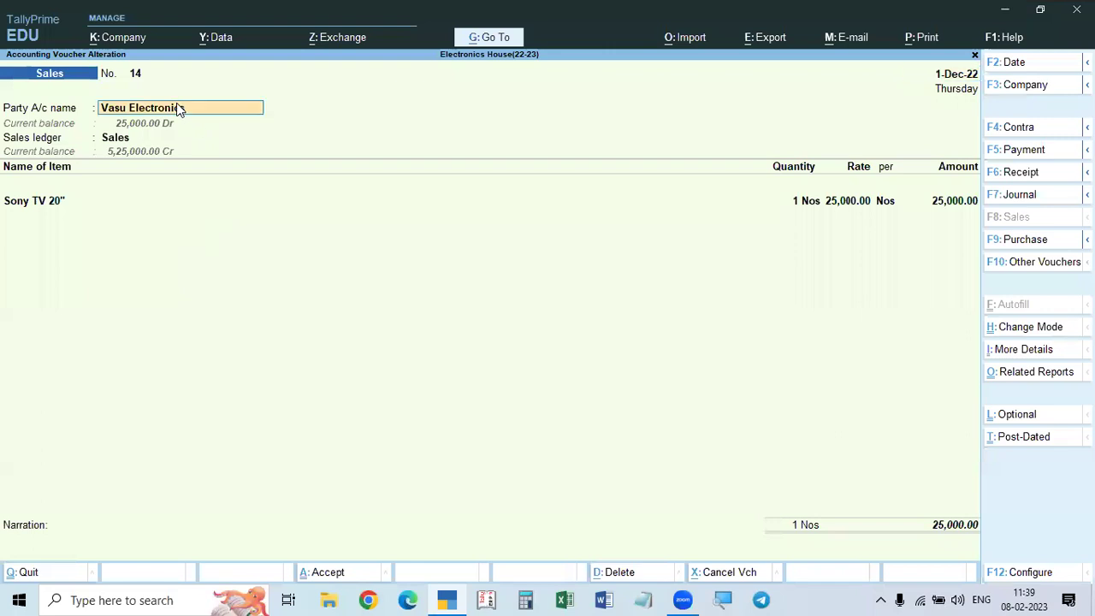
key("Return")
key("Return")
key("Return")
key("Return")
key("Return")
key("Return")
key("Return")
key("Return")
key("Return")
key("Return")
type("30")
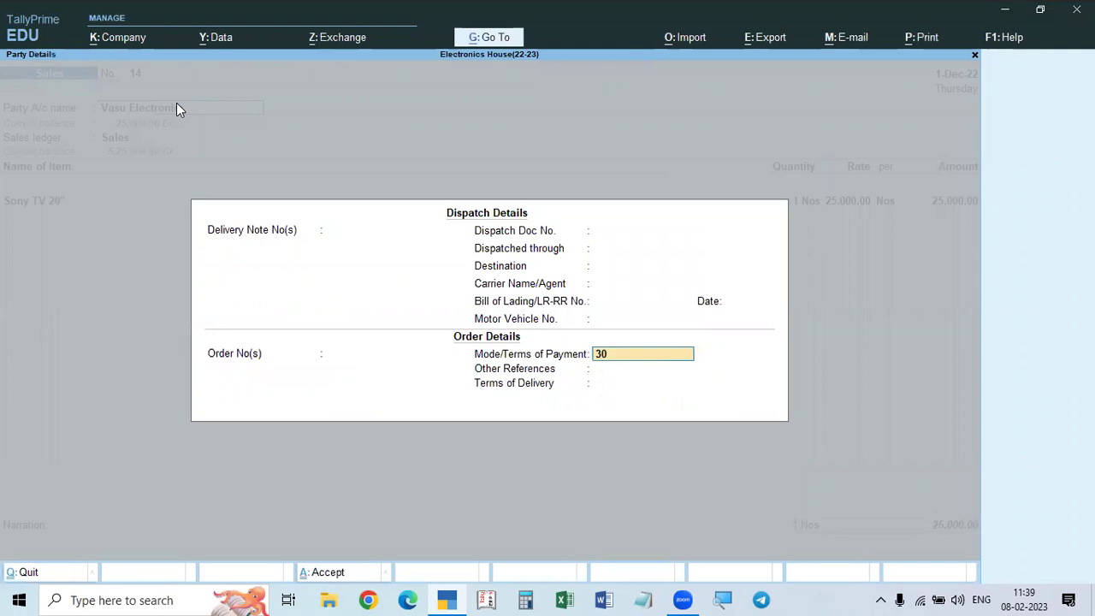
type(" Days")
key("Return")
key("Return")
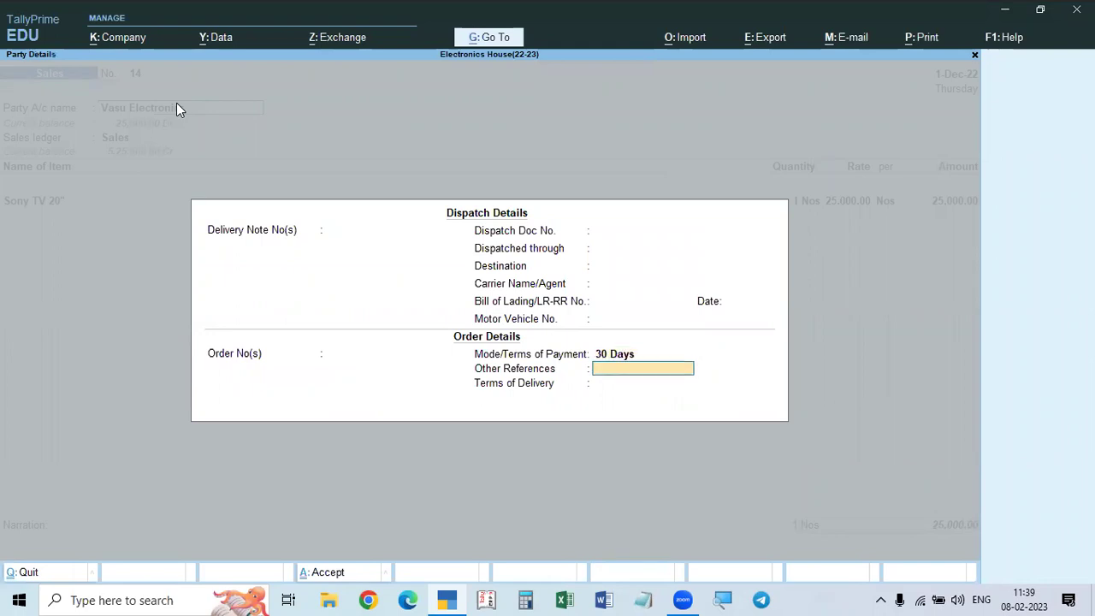
key("Return")
key("Return")
Keep the Sony TV 20" item details, set the credit period of bill reference 14 to 30 days, and accept the sales voucher
key("Return")
key("Return")
key("Return")
key("Return")
key("Return")
key("Return")
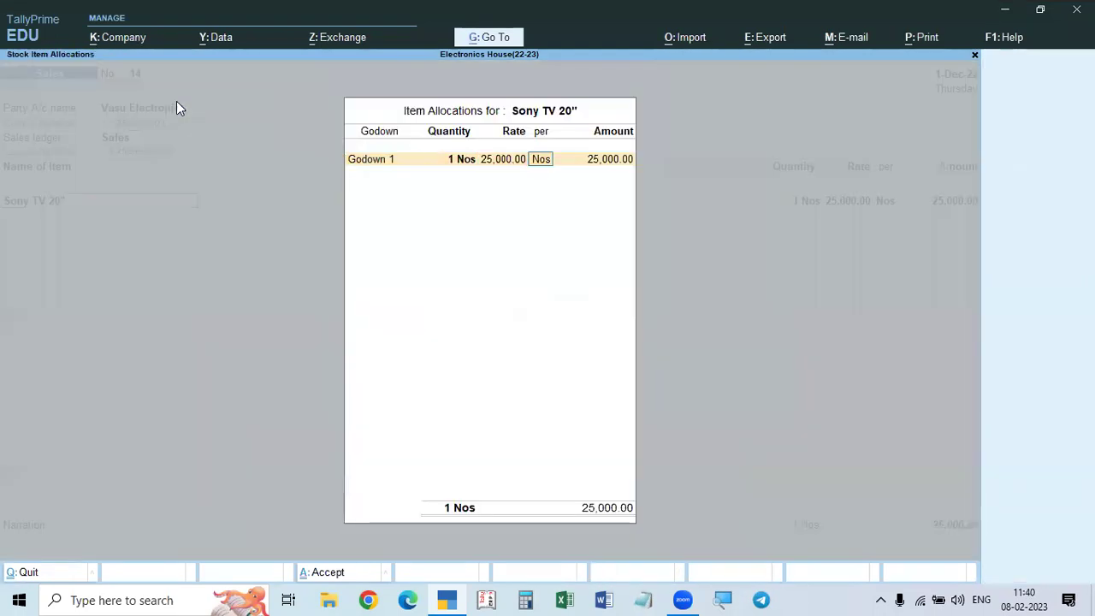
key("Return")
key("Return")
key("Return")
key("Return")
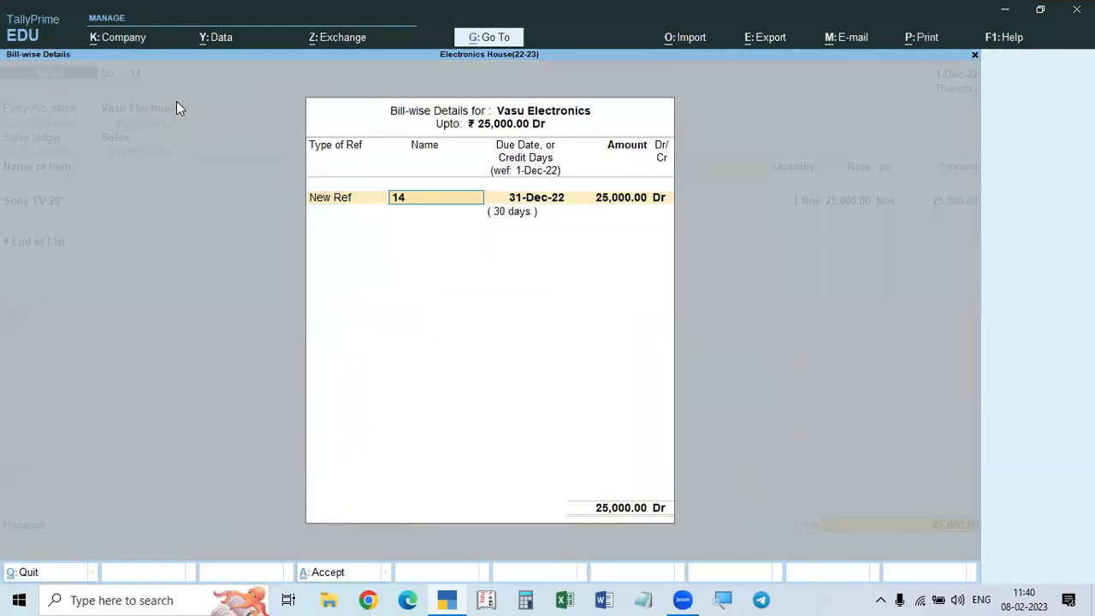
type("30")
key("Return")
key("Return")
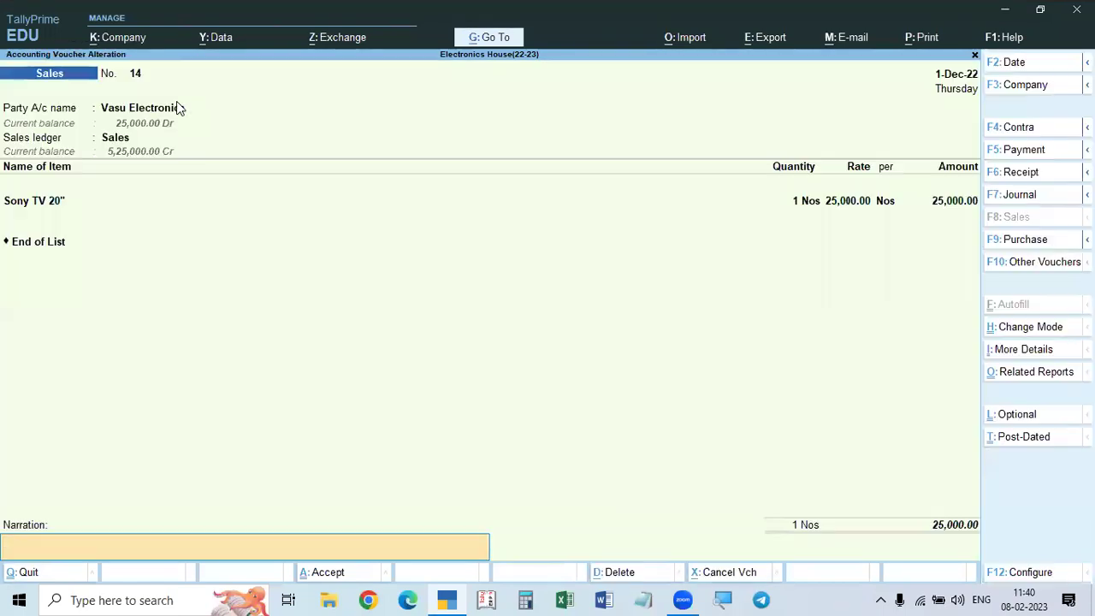
key("Return")
key("Return")
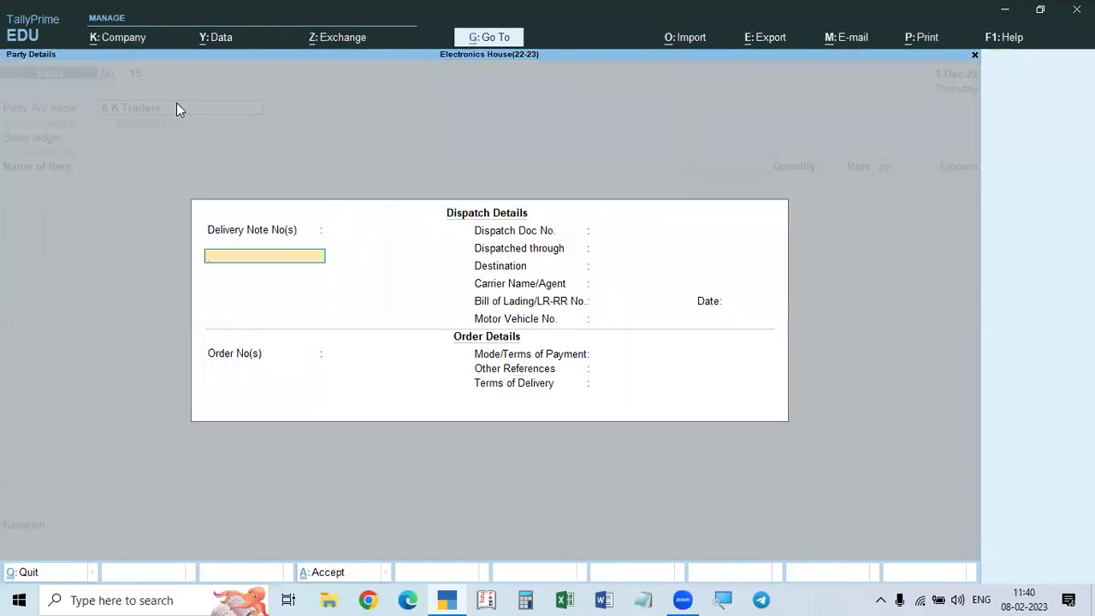
key("Escape")
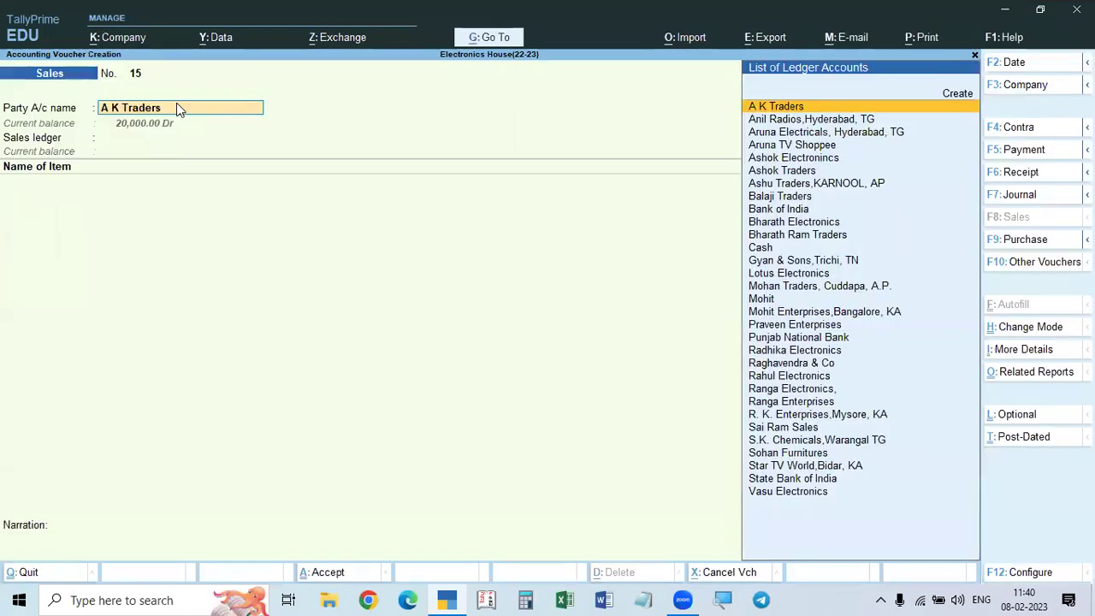
Reopen sales voucher 14, examine the payment terms in its enlarged invoice preview, and return to the full-page preview
key("Page_Up")
key("Return")
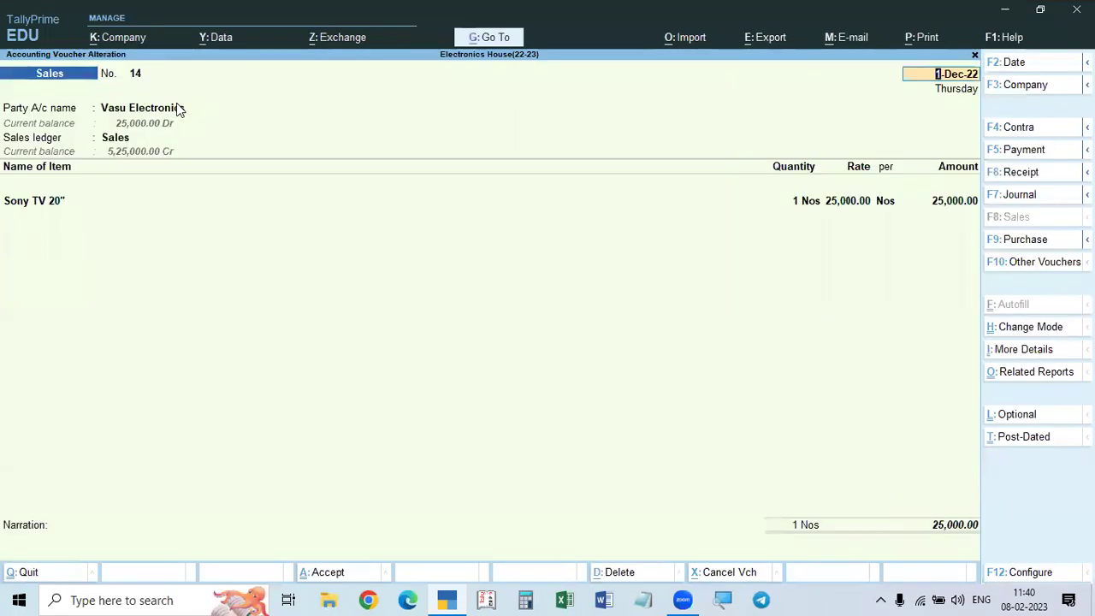
key("ctrl+p")
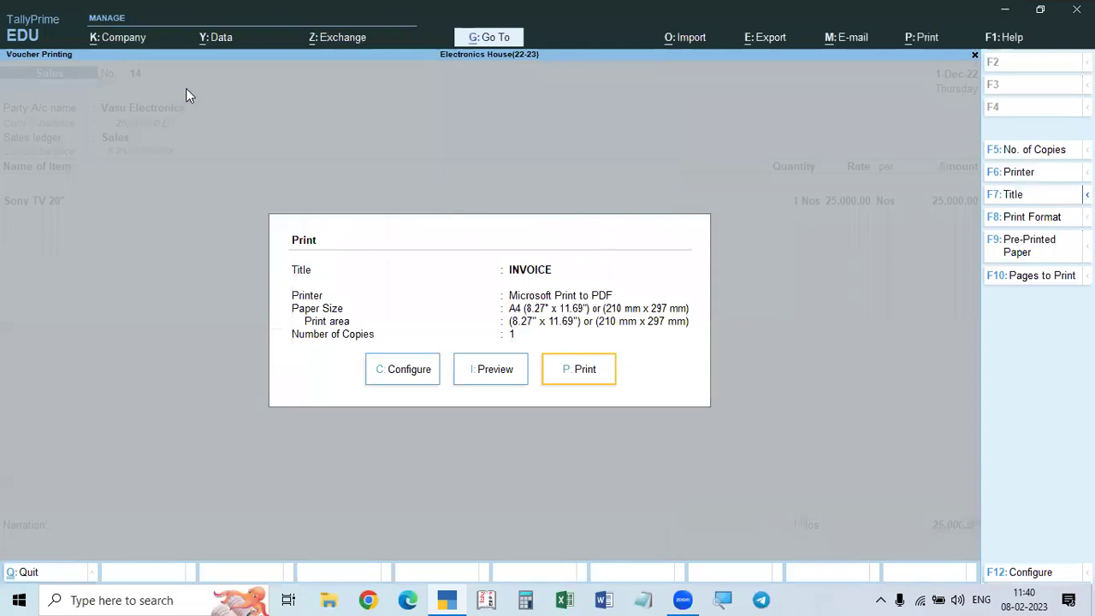
left_click(491, 369)
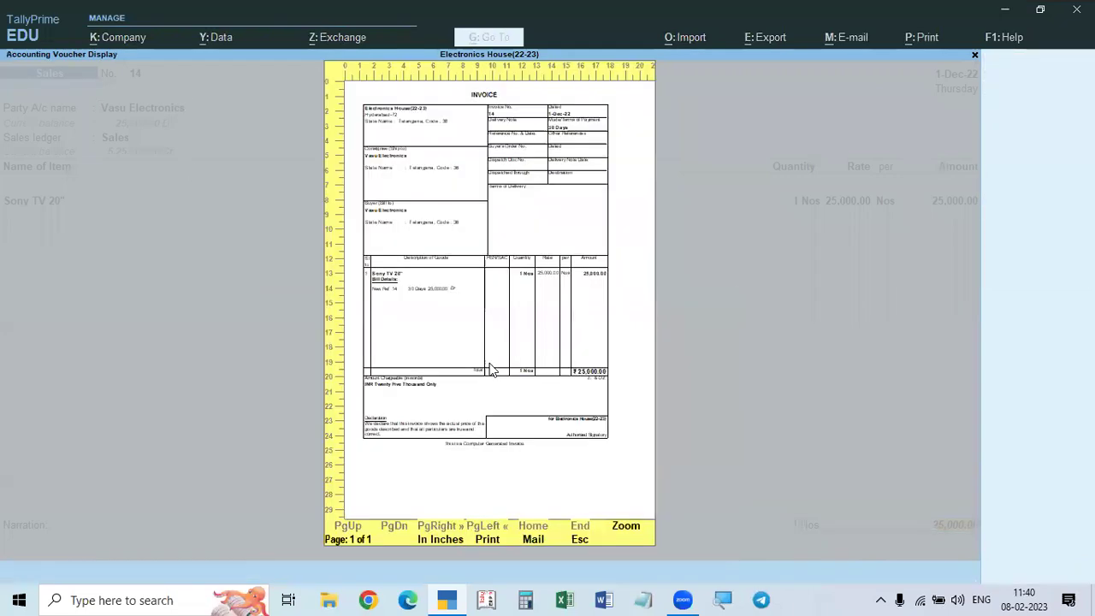
left_click(634, 527)
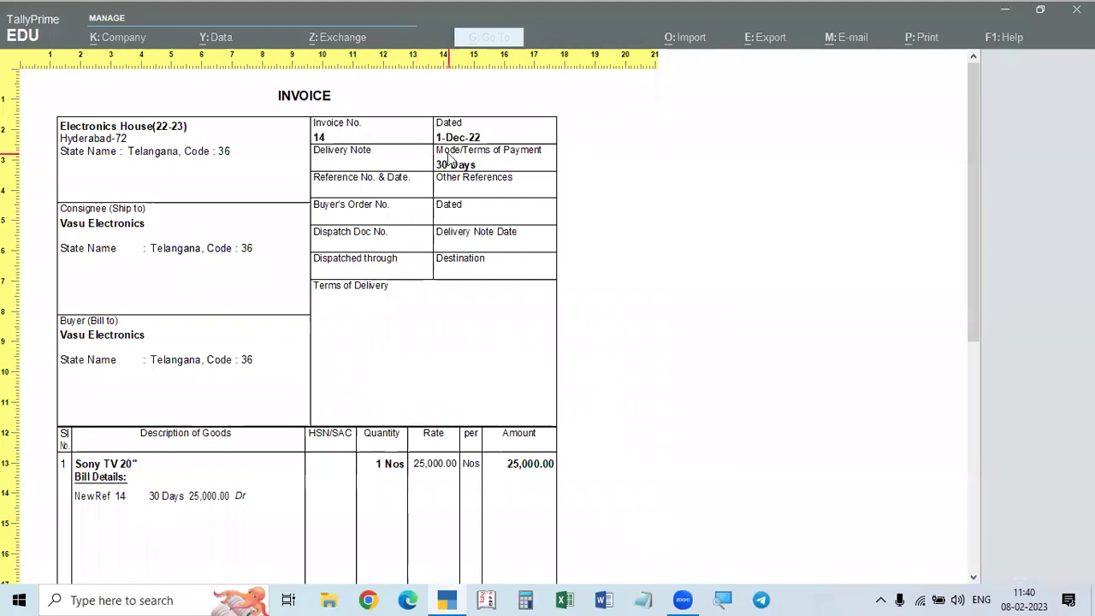
key("Return")
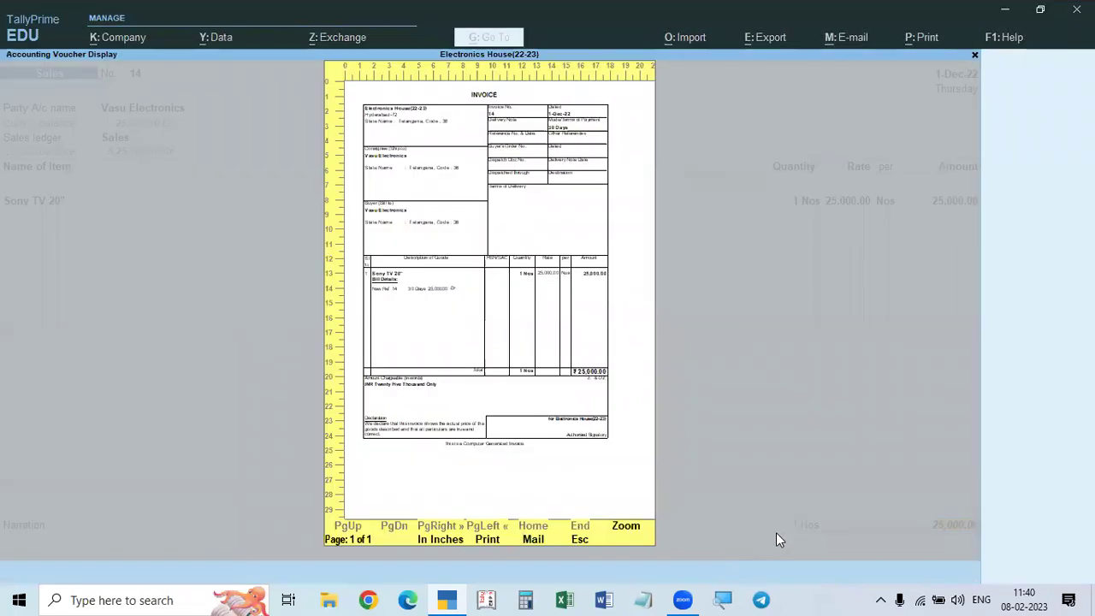
Leave the invoice's print options, quit sales voucher 14, and close the blank sales voucher
left_click(487, 549)
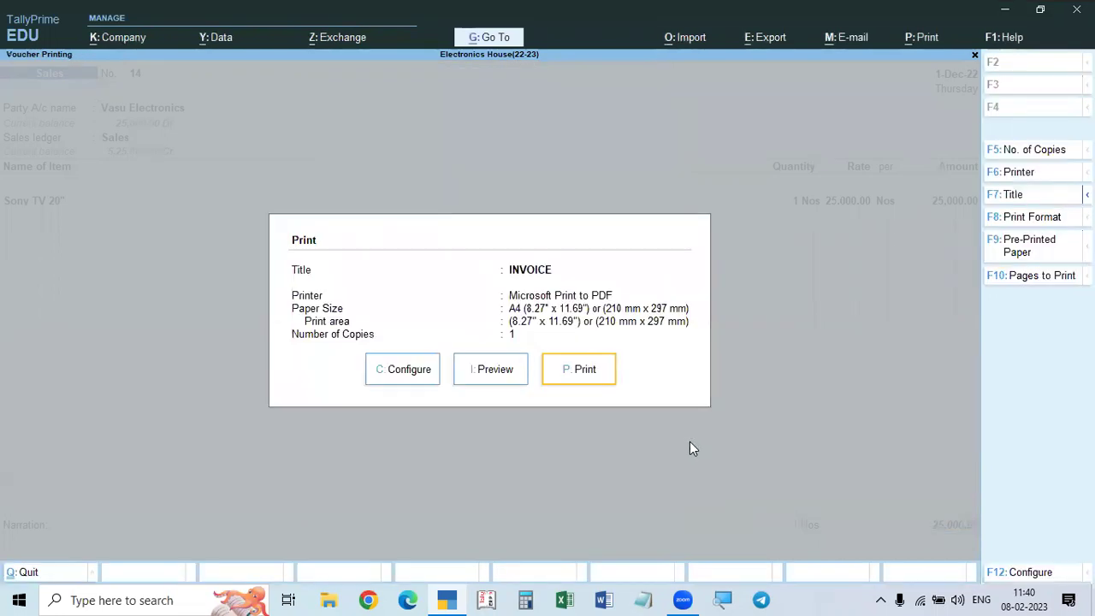
left_click(580, 374)
key("BackSpace")
key("Escape")
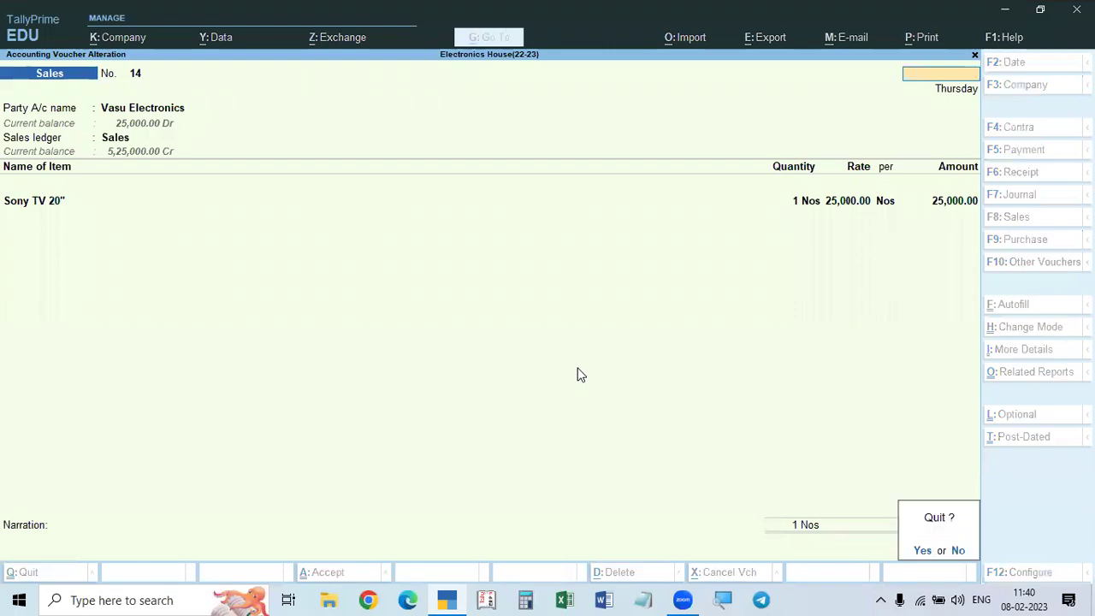
key("y")
key("Escape")
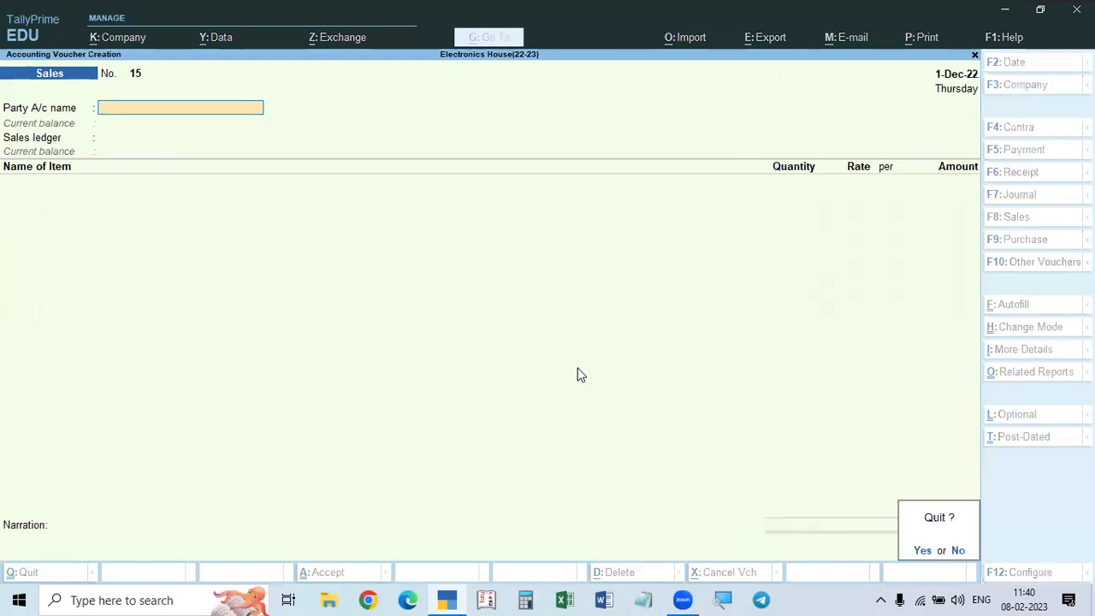